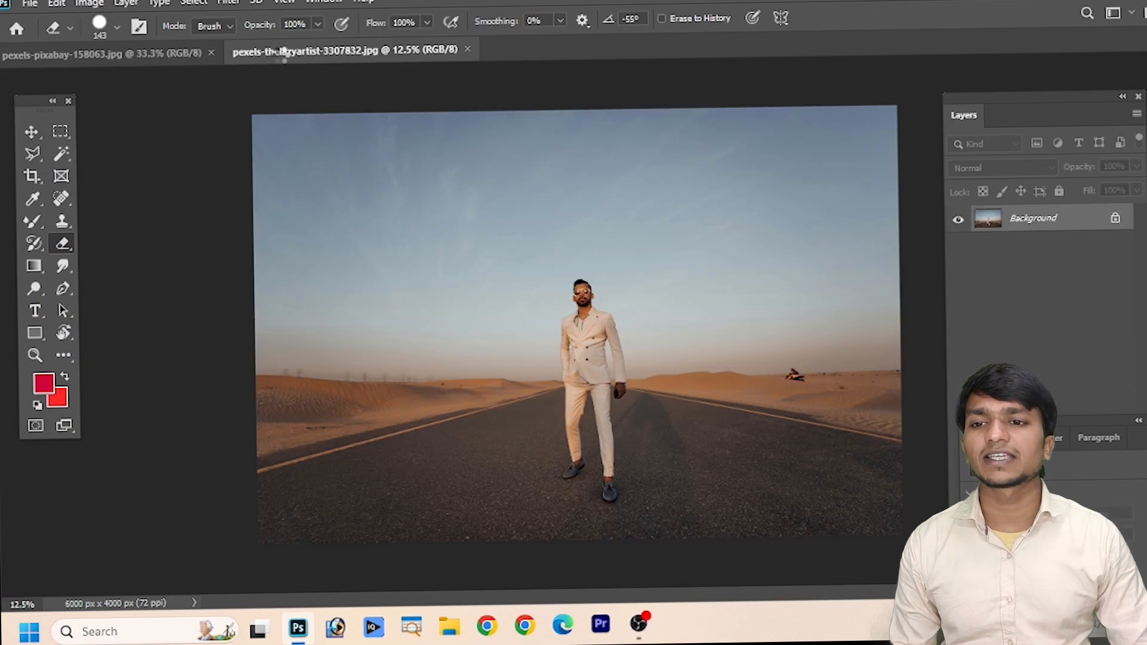
# Step: Float both photo documents as separate windows and place the garden photo in front
pyautogui.moveTo(289, 53); pyautogui.dragTo(312, 132)
pyautogui.moveTo(181, 51); pyautogui.dragTo(221, 82)
pyautogui.click(508, 134)
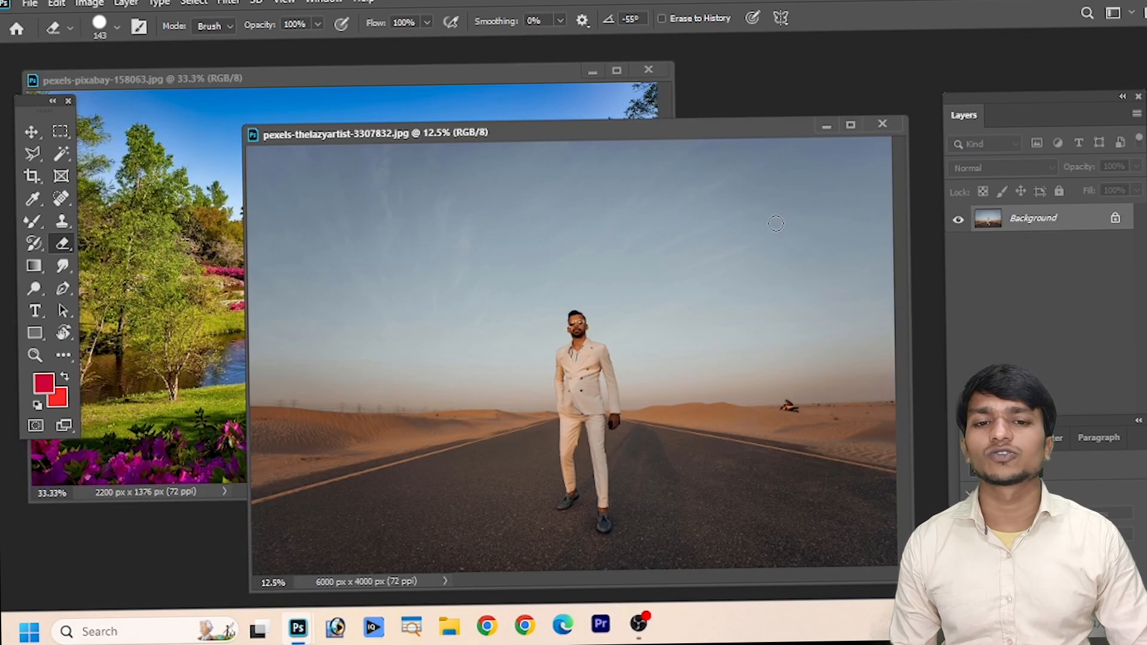
pyautogui.moveTo(349, 76); pyautogui.dragTo(502, 78)
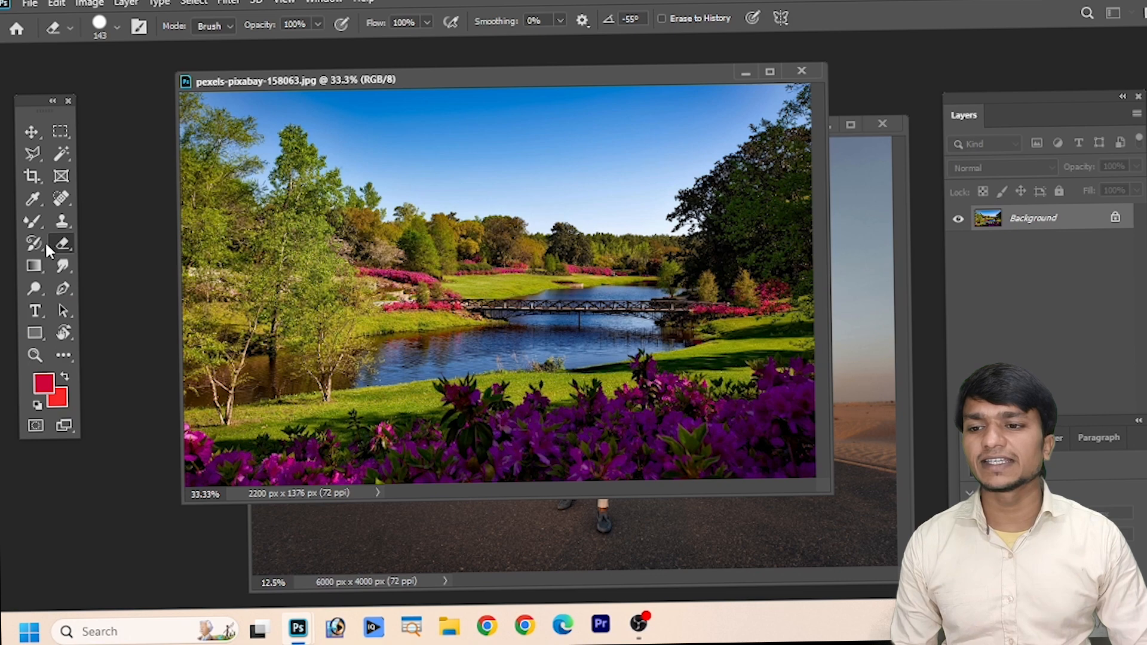
# Step: Bring the desert-road photo to the front and choose the standard Eraser Tool
pyautogui.rightClick(65, 243)
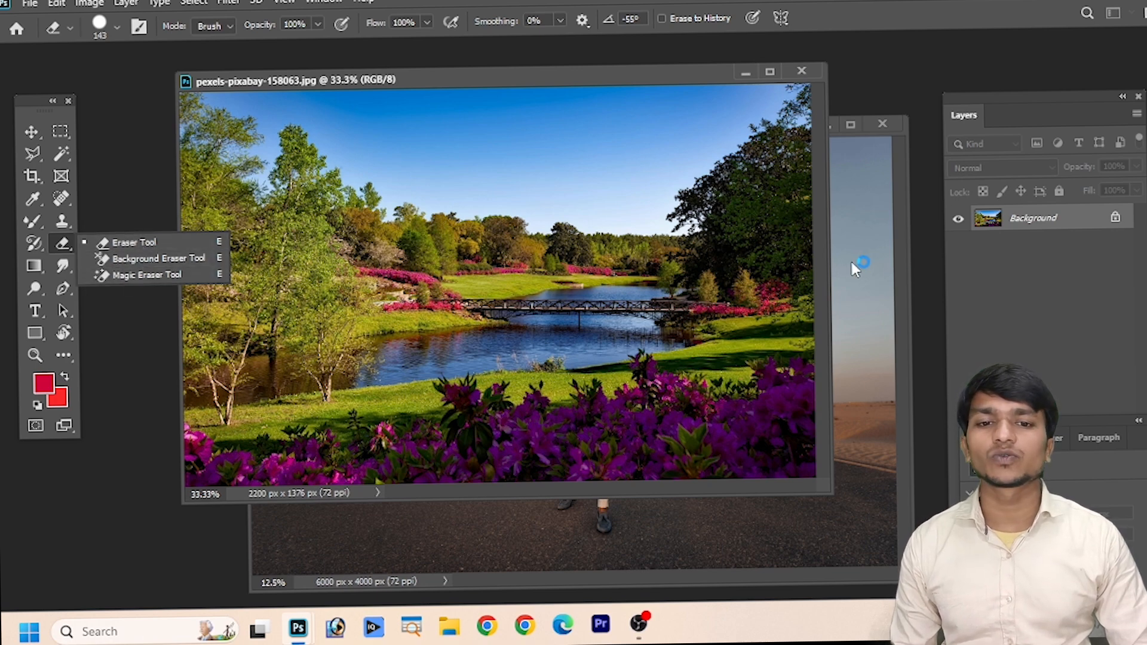
pyautogui.click(874, 292)
pyautogui.rightClick(64, 242)
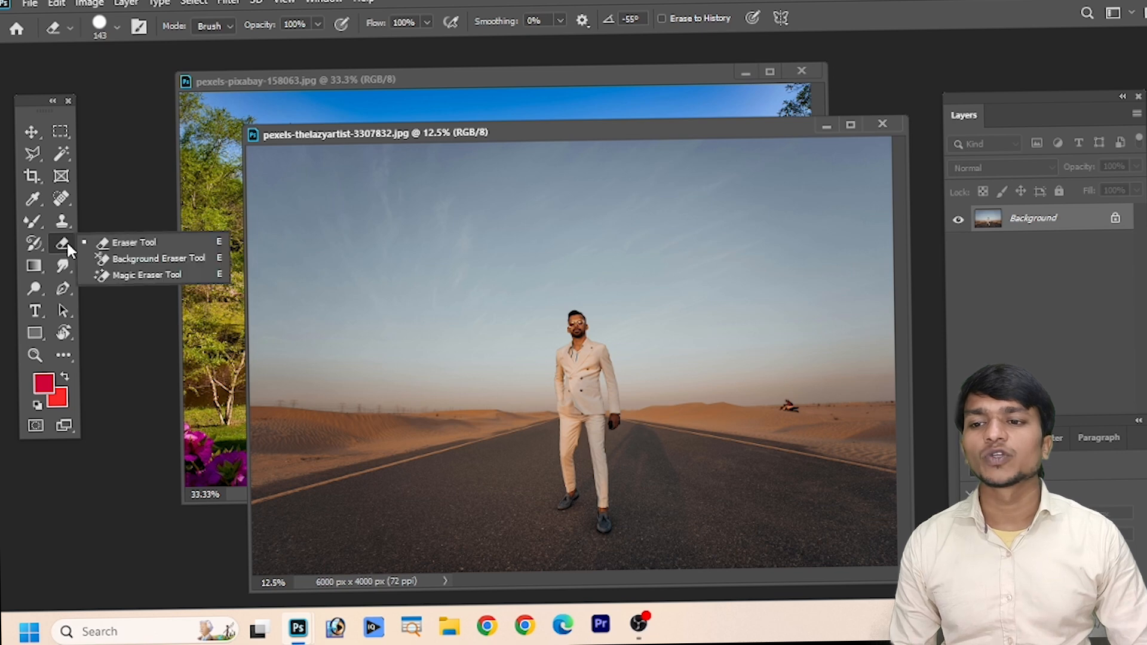
pyautogui.click(125, 245)
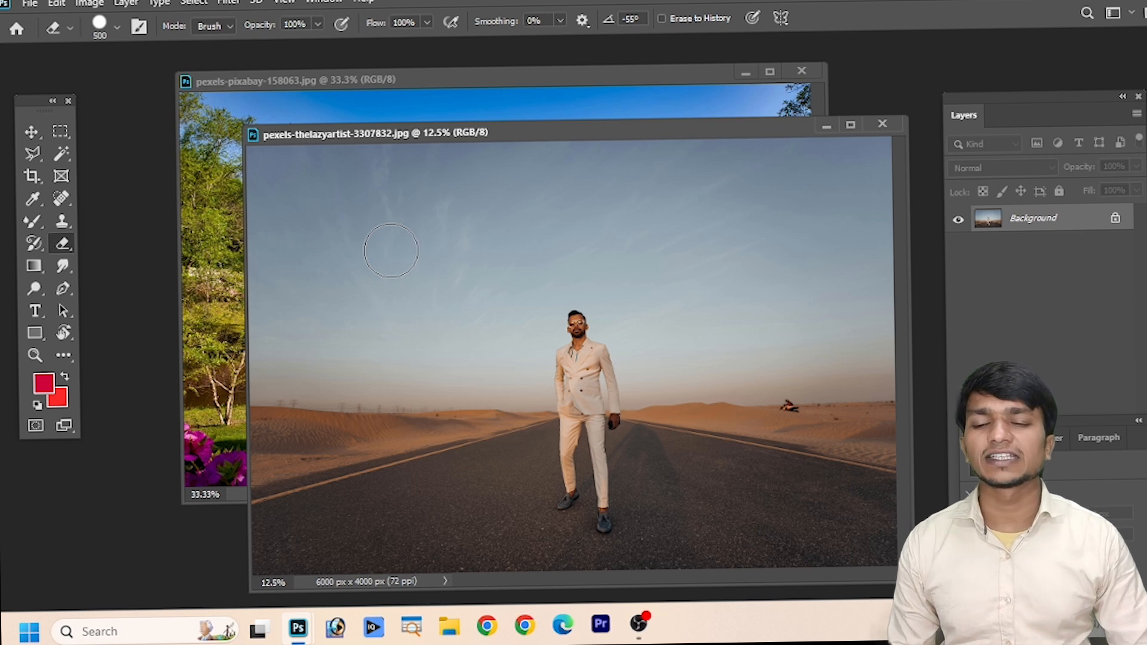
# Step: Erase two round spots in the desert-road photo's sky with a 500 px eraser
pyautogui.click(391, 251)
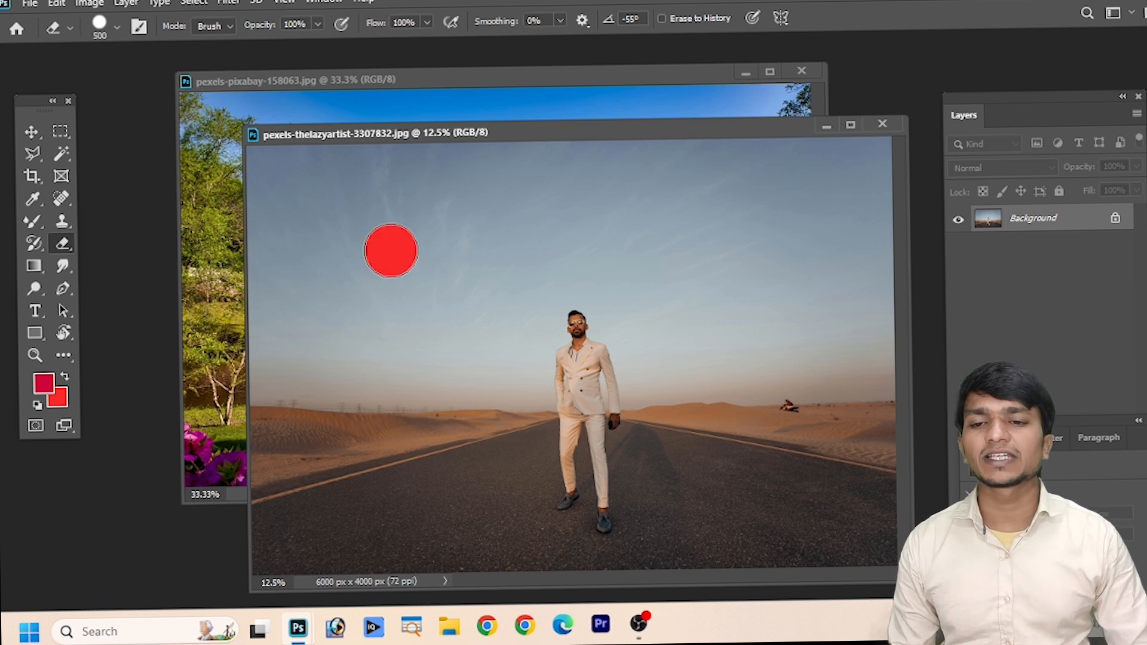
pyautogui.click(397, 308)
# Step: Set the background color to near-black
pyautogui.click(58, 397)
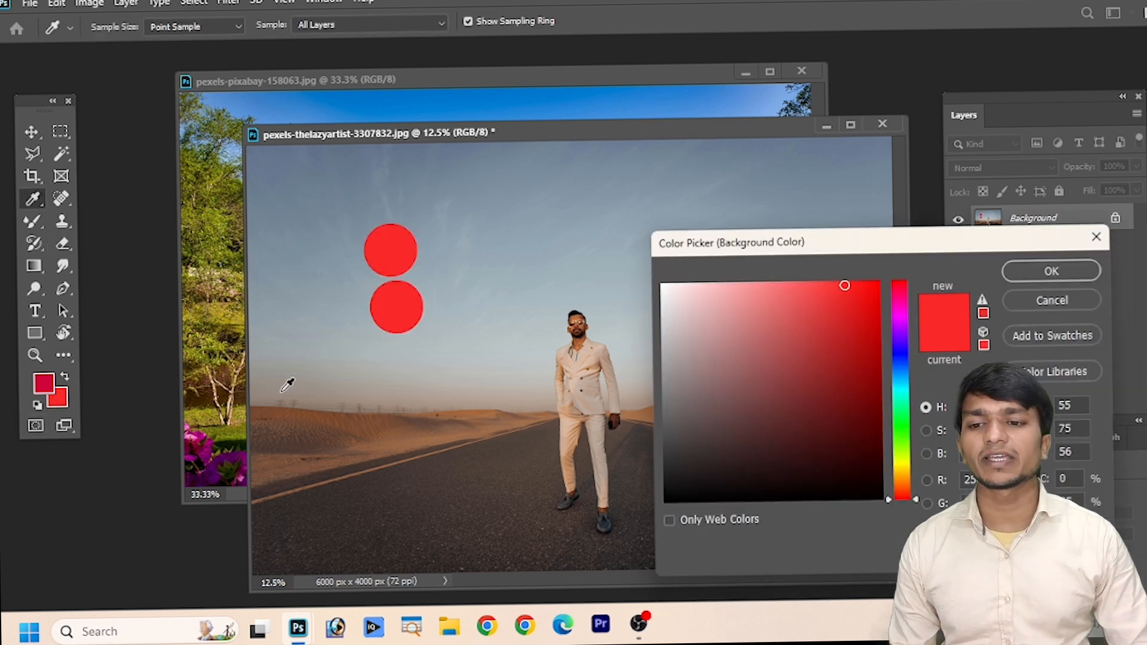
pyautogui.click(691, 477)
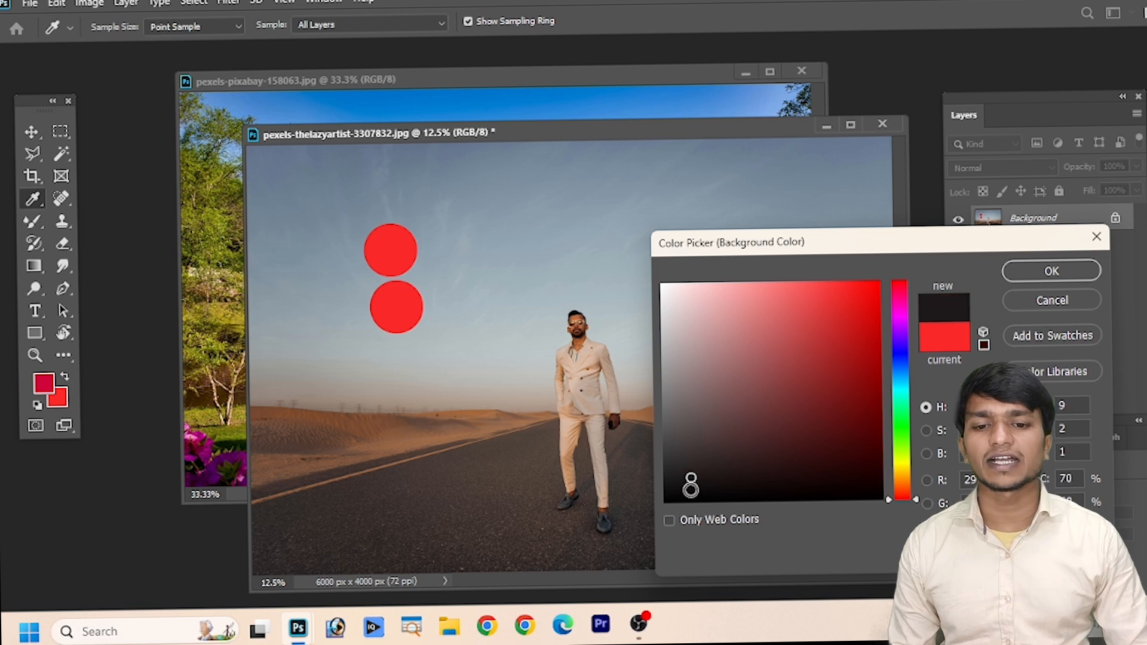
pyautogui.click(679, 490)
pyautogui.click(1021, 273)
# Step: Erase broad strokes across the sky and over the man with the 500 px eraser
pyautogui.press('e')
pyautogui.moveTo(545, 325)
pyautogui.mouseDown()
pyautogui.moveTo(584, 270)
pyautogui.moveTo(757, 250)
pyautogui.moveTo(694, 344)
pyautogui.moveTo(709, 271)
pyautogui.moveTo(571, 236)
pyautogui.mouseUp()
pyautogui.moveTo(688, 470)
pyautogui.mouseDown()
pyautogui.moveTo(467, 344)
pyautogui.moveTo(607, 330)
pyautogui.moveTo(435, 335)
pyautogui.moveTo(561, 277)
pyautogui.mouseUp()
pyautogui.moveTo(591, 331)
pyautogui.mouseDown()
pyautogui.moveTo(370, 304)
pyautogui.moveTo(521, 227)
pyautogui.moveTo(482, 331)
pyautogui.moveTo(491, 244)
pyautogui.moveTo(382, 311)
pyautogui.moveTo(524, 304)
pyautogui.moveTo(388, 272)
pyautogui.moveTo(530, 299)
pyautogui.moveTo(355, 285)
pyautogui.moveTo(452, 231)
pyautogui.moveTo(375, 353)
pyautogui.mouseUp()
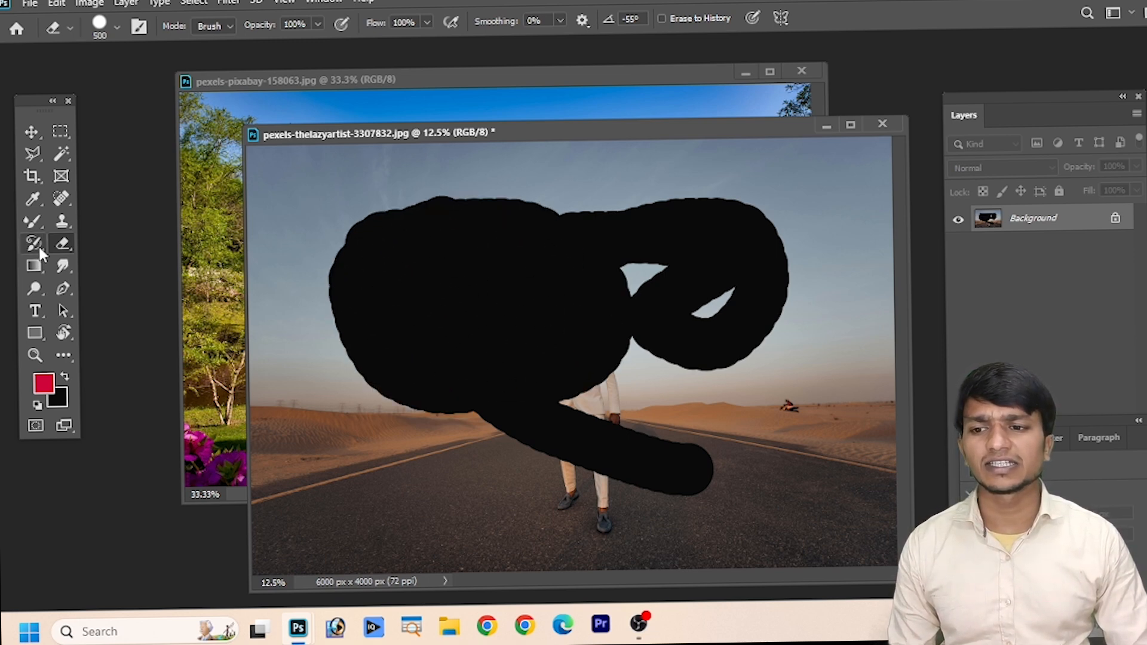
pyautogui.rightClick(62, 243)
pyautogui.click(580, 249)
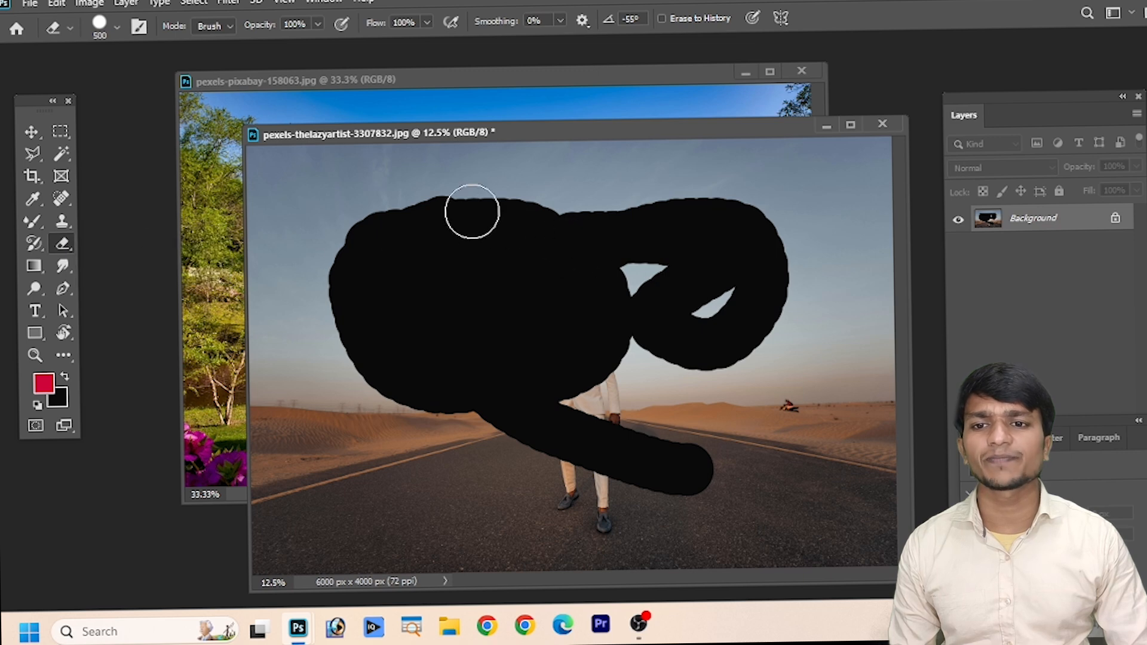
pyautogui.moveTo(493, 218); pyautogui.dragTo(576, 201)
# Step: Undo all the eraser strokes on the desert-road photo
pyautogui.hotkey('ctrl', 'z')
pyautogui.hotkey('ctrl', 'z')
pyautogui.hotkey('ctrl', 'z')
pyautogui.hotkey('ctrl', 'z')
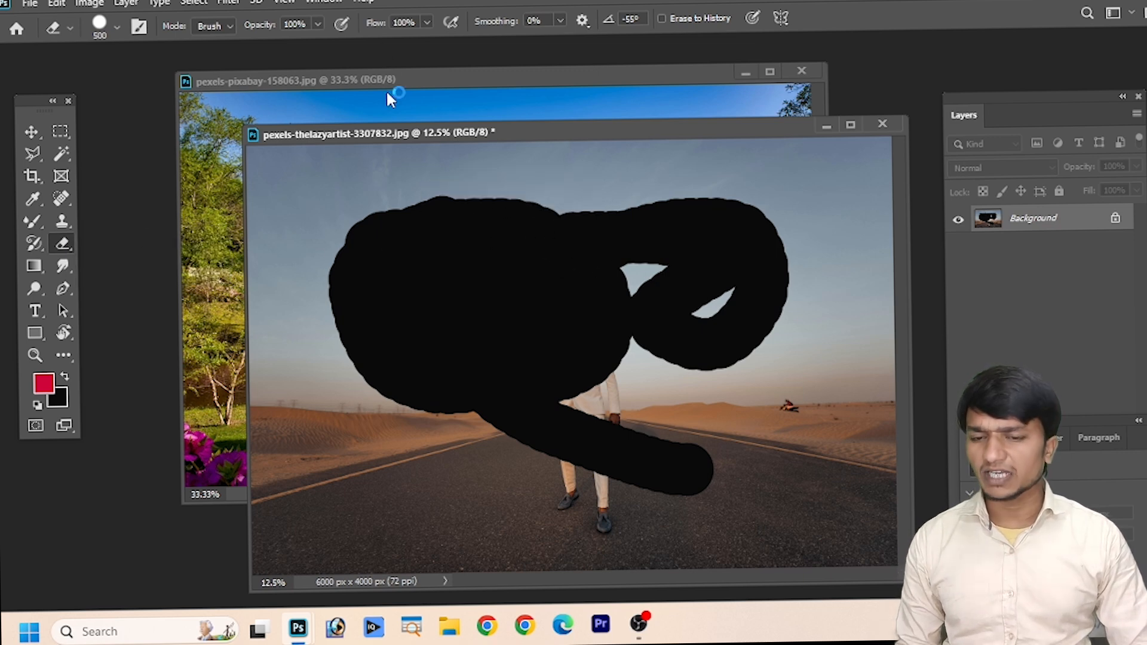
pyautogui.hotkey('ctrl', 'z')
pyautogui.hotkey('ctrl', 'z')
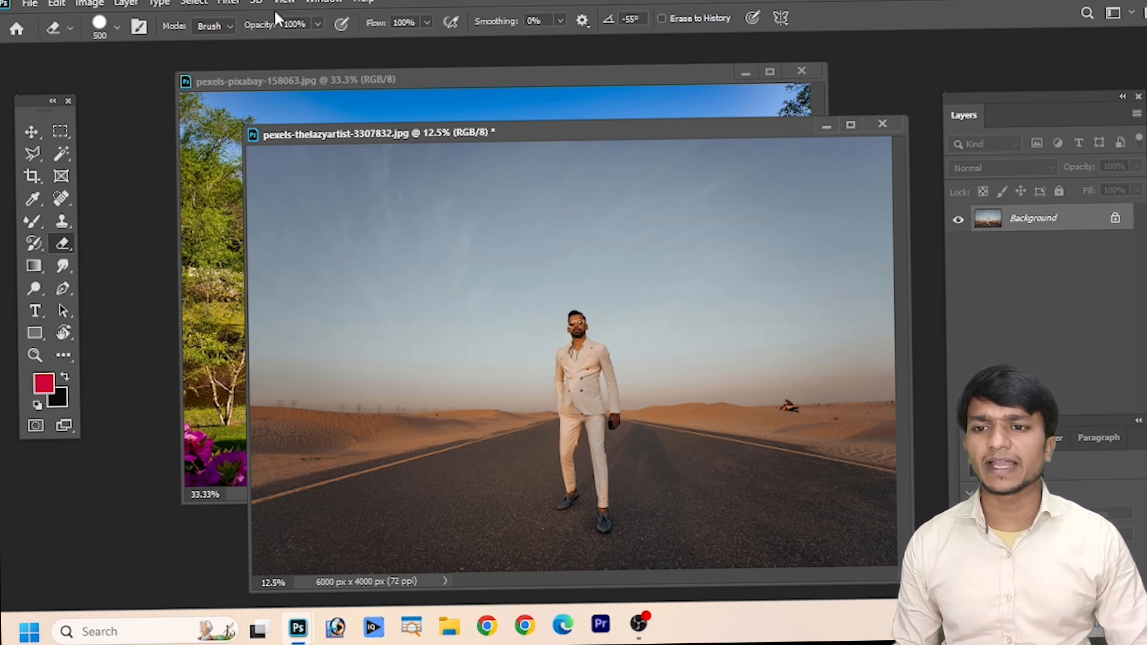
# Step: Set the eraser opacity to 37% and erase over the sky and the man's upper body
pyautogui.click(317, 24)
pyautogui.moveTo(276, 54); pyautogui.dragTo(267, 52)
pyautogui.moveTo(472, 338)
pyautogui.mouseDown()
pyautogui.moveTo(557, 285)
pyautogui.moveTo(609, 395)
pyautogui.moveTo(566, 323)
pyautogui.moveTo(607, 373)
pyautogui.moveTo(555, 340)
pyautogui.moveTo(555, 408)
pyautogui.moveTo(598, 313)
pyautogui.moveTo(513, 353)
pyautogui.moveTo(585, 331)
pyautogui.moveTo(583, 301)
pyautogui.moveTo(517, 378)
pyautogui.moveTo(611, 337)
pyautogui.moveTo(526, 365)
pyautogui.moveTo(563, 408)
pyautogui.moveTo(533, 313)
pyautogui.moveTo(517, 352)
pyautogui.moveTo(557, 366)
pyautogui.moveTo(526, 266)
pyautogui.moveTo(526, 292)
pyautogui.moveTo(527, 249)
pyautogui.moveTo(449, 260)
pyautogui.moveTo(573, 242)
pyautogui.moveTo(543, 256)
pyautogui.mouseUp()
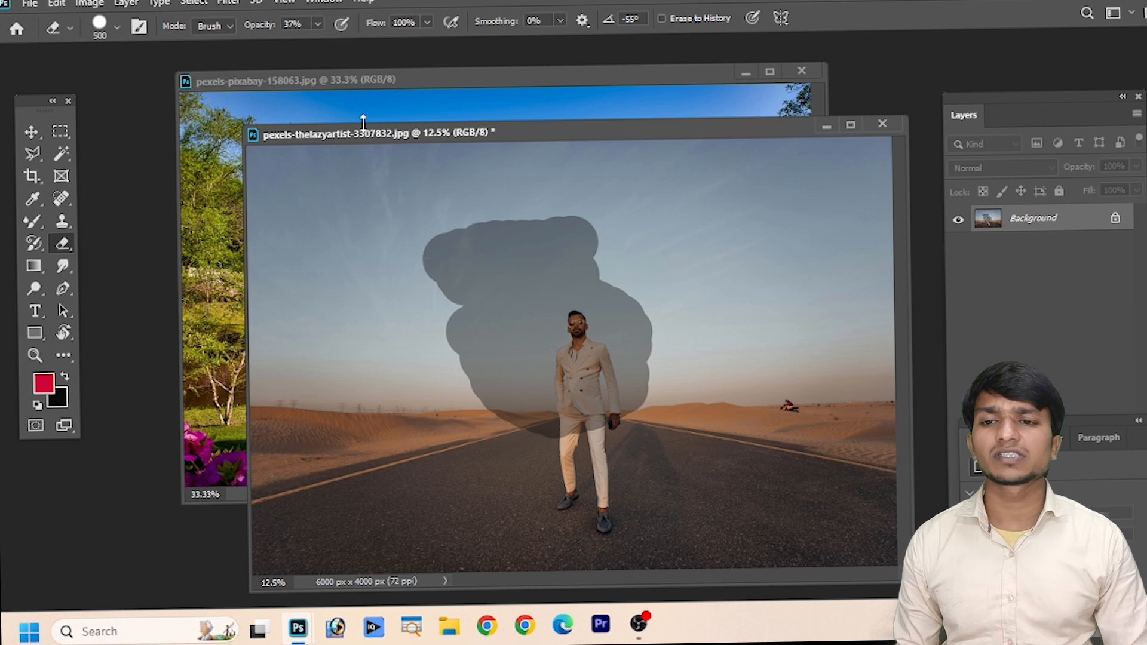
# Step: Set the eraser opacity to 100% and its mode to Brush
pyautogui.click(318, 24)
pyautogui.moveTo(317, 45); pyautogui.dragTo(407, 61)
pyautogui.click(227, 28)
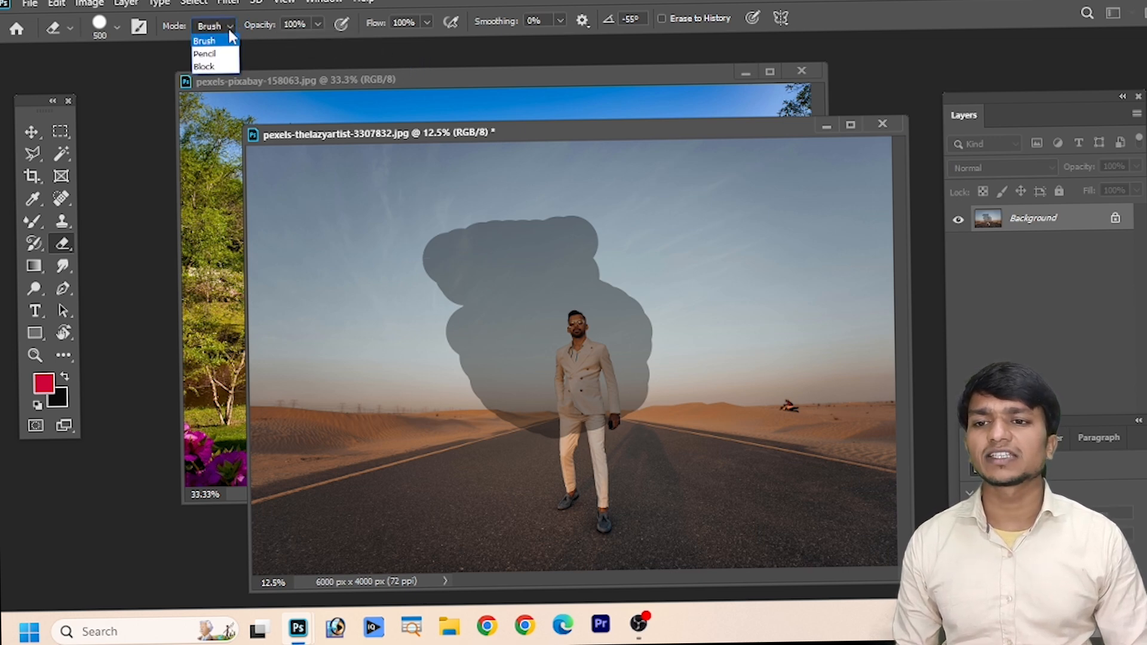
pyautogui.click(203, 40)
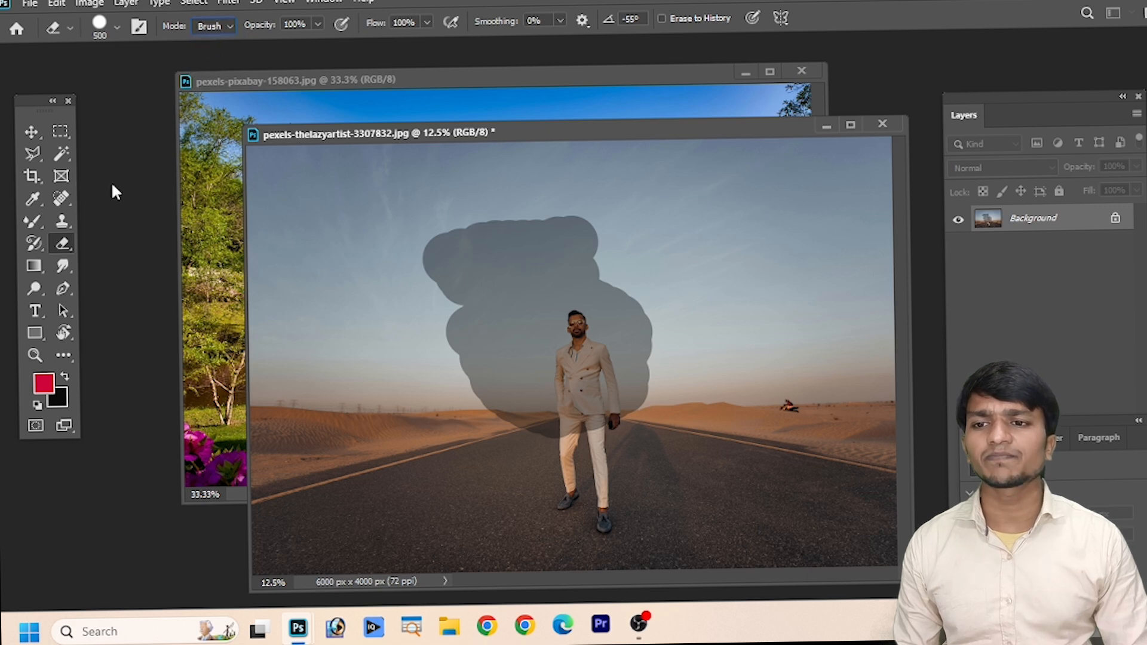
# Step: Unlock the Background layer of the desert-road photo, then erase a stroke in the sky and undo it
pyautogui.click(1114, 218)
pyautogui.doubleClick(1057, 219)
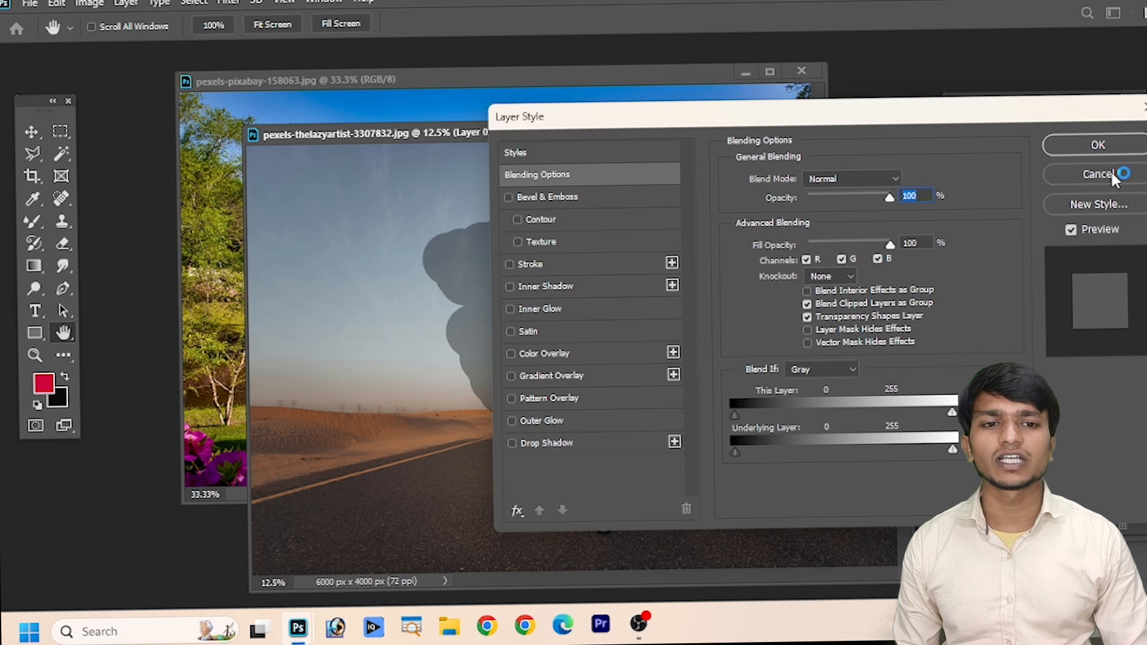
pyautogui.click(1114, 175)
pyautogui.moveTo(330, 193)
pyautogui.mouseDown()
pyautogui.moveTo(290, 276)
pyautogui.moveTo(396, 190)
pyautogui.mouseUp()
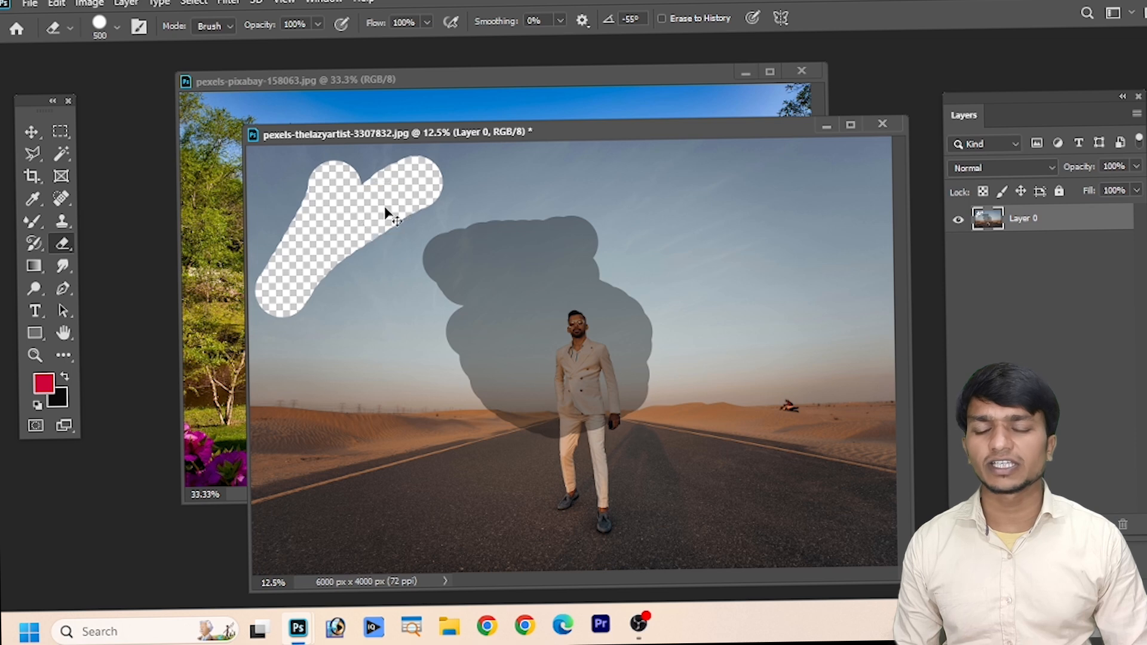
pyautogui.hotkey('ctrl', 'z')
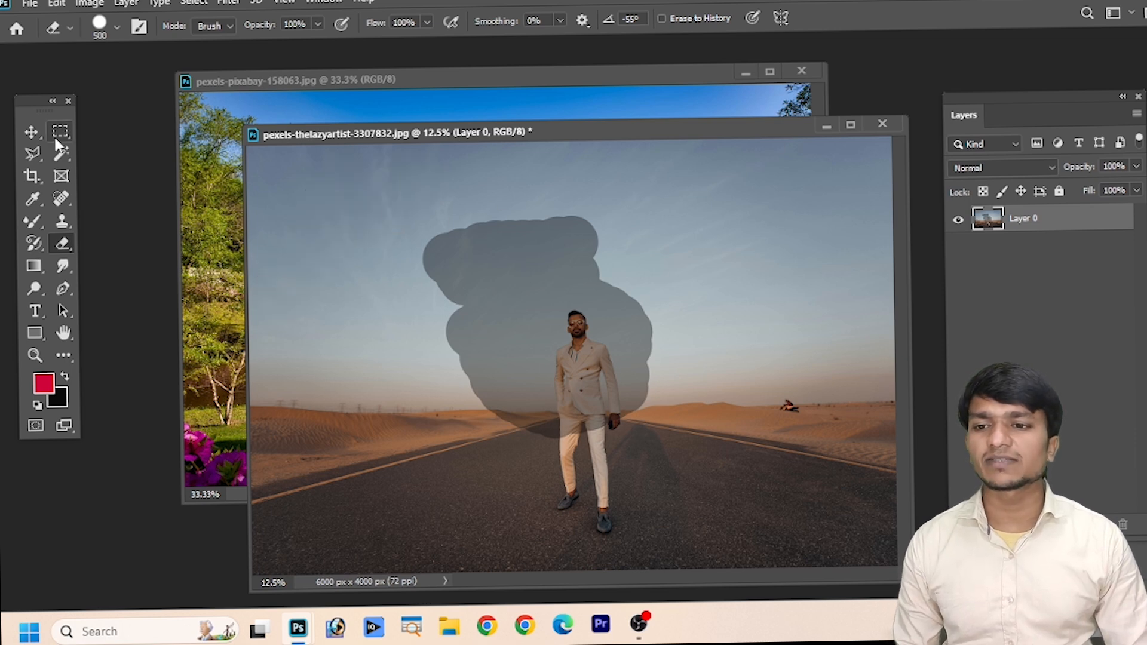
# Step: Try further erasing across the sky and road, and undo all edits made to the desert-road photo
pyautogui.moveTo(653, 141); pyautogui.dragTo(671, 394)
pyautogui.click(639, 241)
pyautogui.click(758, 560)
pyautogui.moveTo(738, 398); pyautogui.dragTo(786, 144)
pyautogui.hotkey('ctrl', 'z')
pyautogui.hotkey('ctrl', 'z')
pyautogui.hotkey('ctrl', 'z')
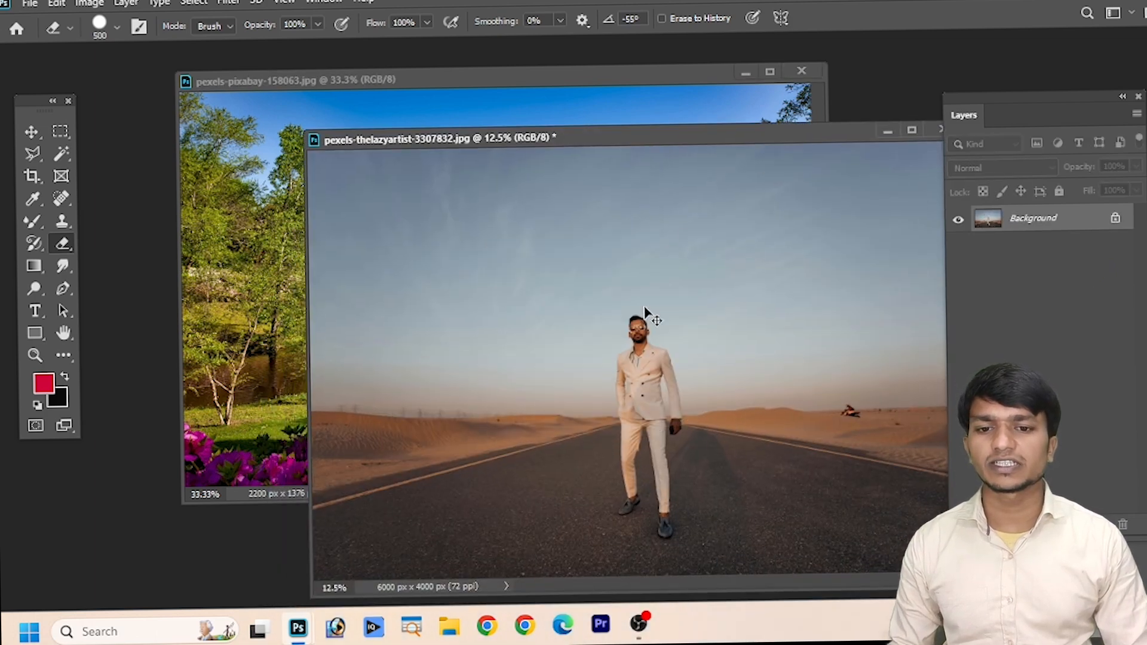
# Step: Copy the desert-road photo into the garden document as a new layer and enlarge that document's window
pyautogui.click(32, 131)
pyautogui.moveTo(458, 353); pyautogui.dragTo(743, 472)
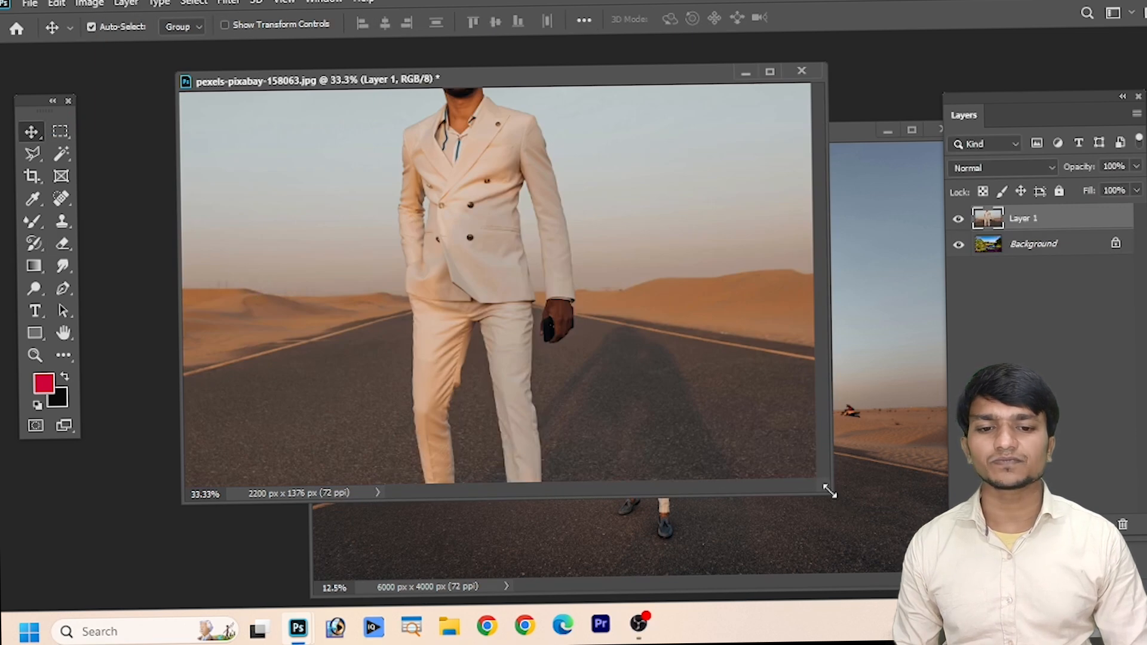
pyautogui.moveTo(829, 491); pyautogui.dragTo(914, 574)
pyautogui.moveTo(556, 354)
pyautogui.mouseDown()
pyautogui.moveTo(570, 353)
pyautogui.moveTo(554, 347)
pyautogui.mouseUp()
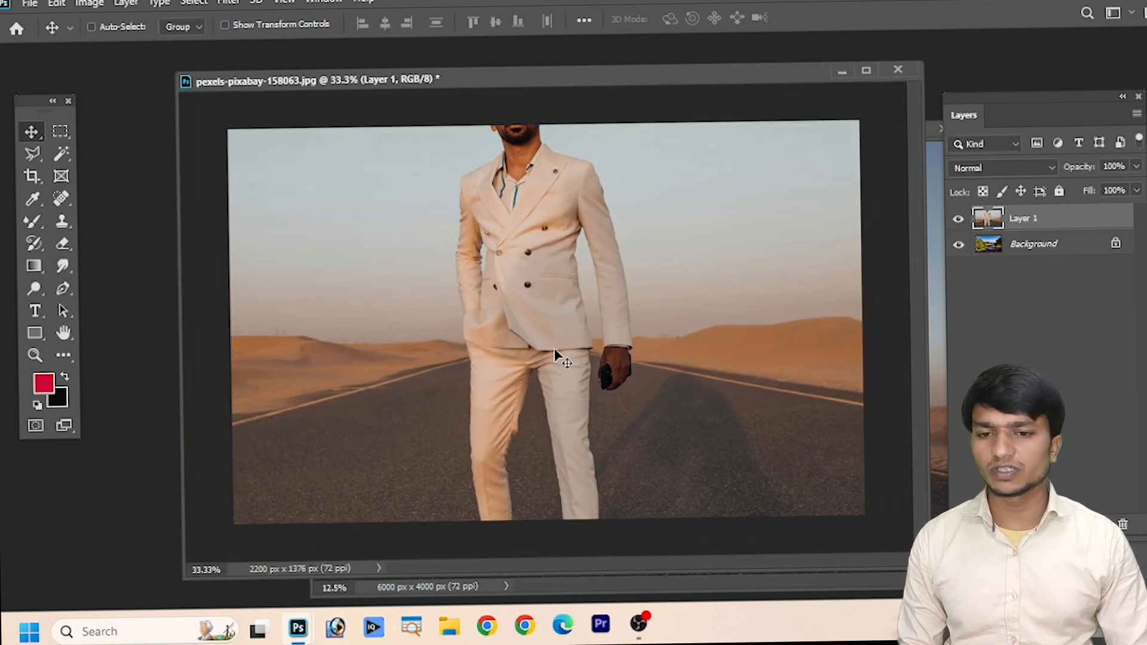
# Step: Scale the desert-road layer with Free Transform to about 2245 by 1414 px so it covers the garden canvas
pyautogui.hotkey('ctrl', 't')
pyautogui.moveTo(566, 412); pyautogui.dragTo(748, 546)
pyautogui.moveTo(342, 318)
pyautogui.mouseDown()
pyautogui.moveTo(539, 362)
pyautogui.moveTo(562, 404)
pyautogui.mouseUp()
pyautogui.moveTo(254, 257); pyautogui.dragTo(460, 371)
pyautogui.moveTo(379, 257)
pyautogui.mouseDown()
pyautogui.moveTo(340, 395)
pyautogui.moveTo(350, 434)
pyautogui.mouseUp()
pyautogui.moveTo(237, 139); pyautogui.dragTo(734, 410)
pyautogui.moveTo(799, 488); pyautogui.dragTo(280, 206)
pyautogui.moveTo(215, 137); pyautogui.dragTo(584, 342)
pyautogui.moveTo(641, 410); pyautogui.dragTo(297, 216)
pyautogui.moveTo(226, 117); pyautogui.dragTo(594, 351)
pyautogui.moveTo(767, 505); pyautogui.dragTo(389, 272)
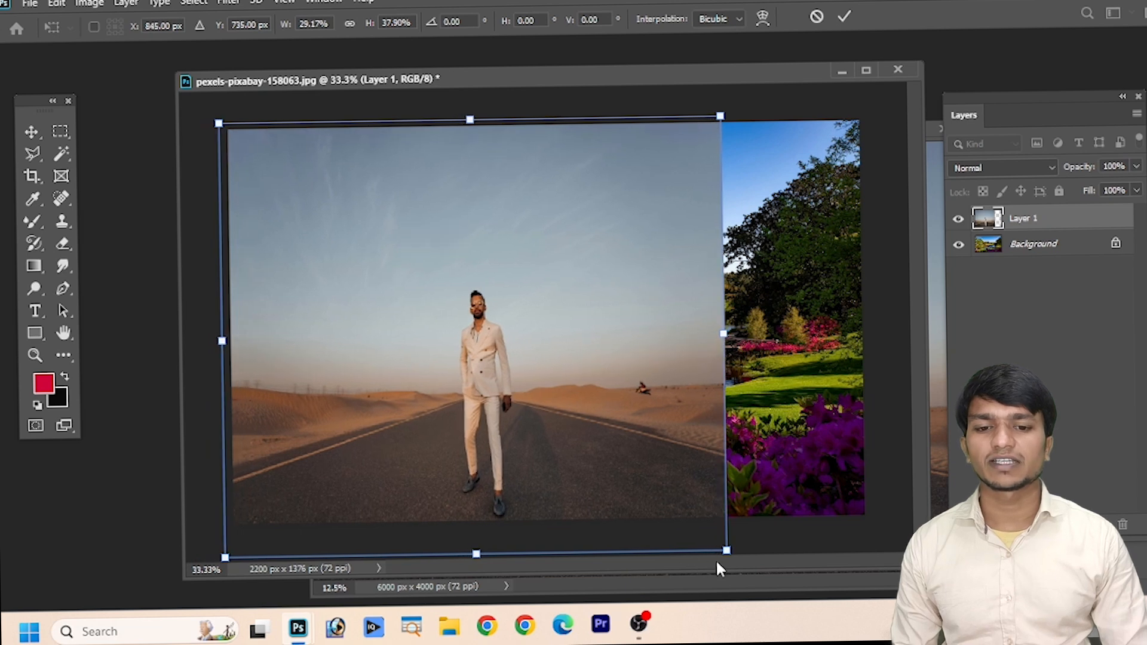
pyautogui.moveTo(725, 552); pyautogui.dragTo(867, 521)
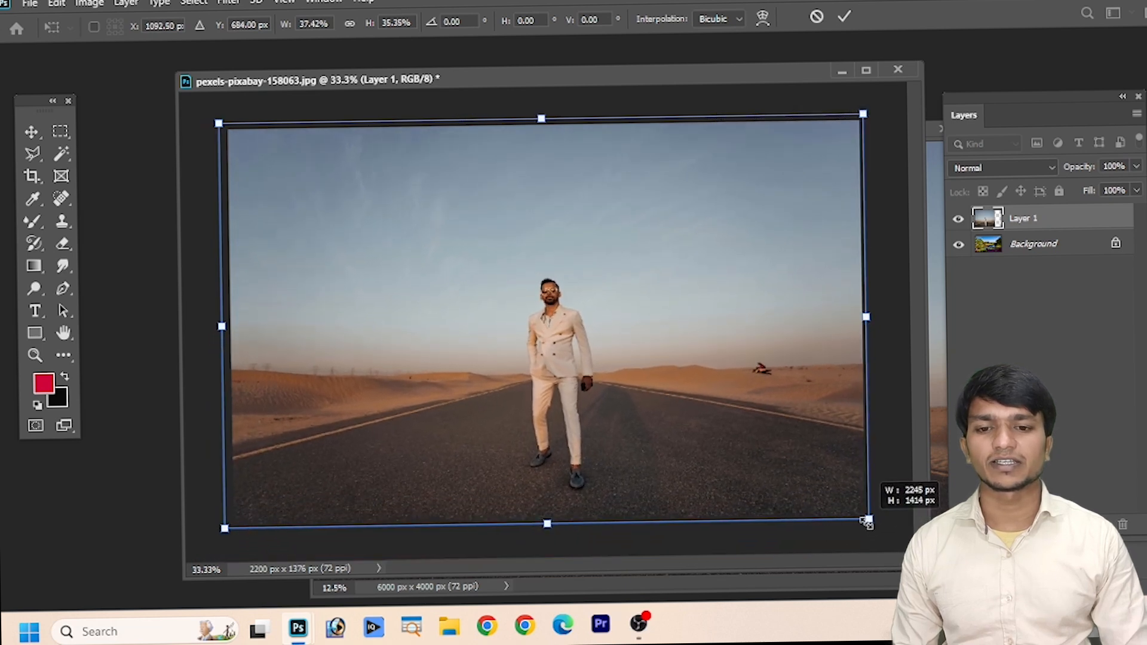
pyautogui.press('Return')
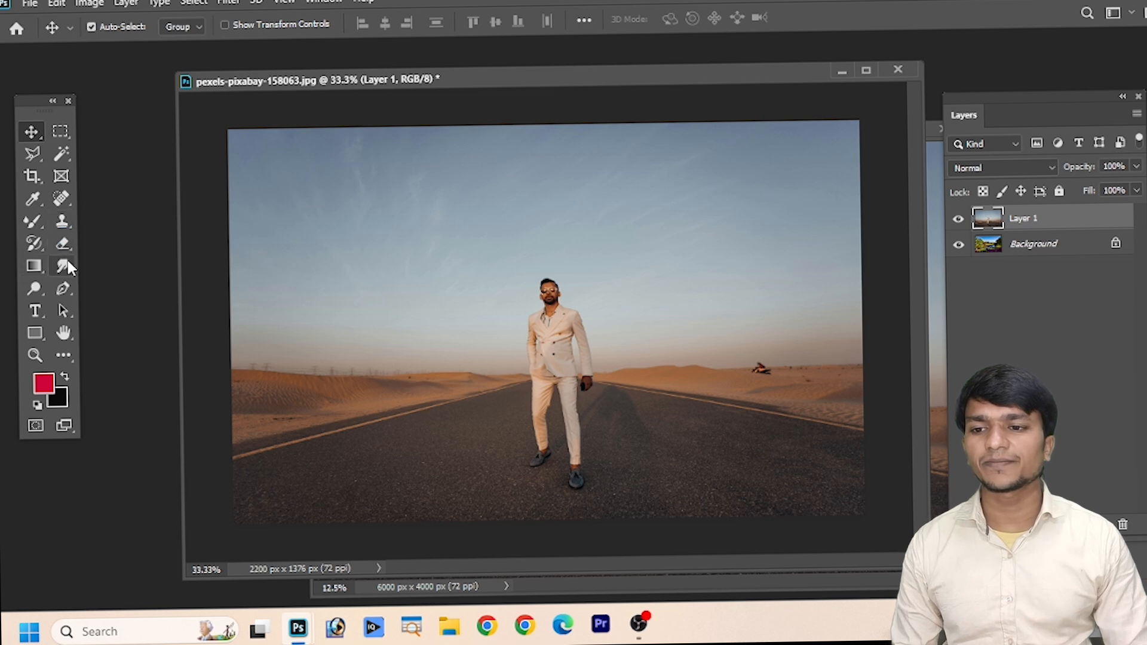
# Step: Erase the upper desert sky across the layer with the 500 px Eraser Tool
pyautogui.click(59, 251)
pyautogui.click(119, 242)
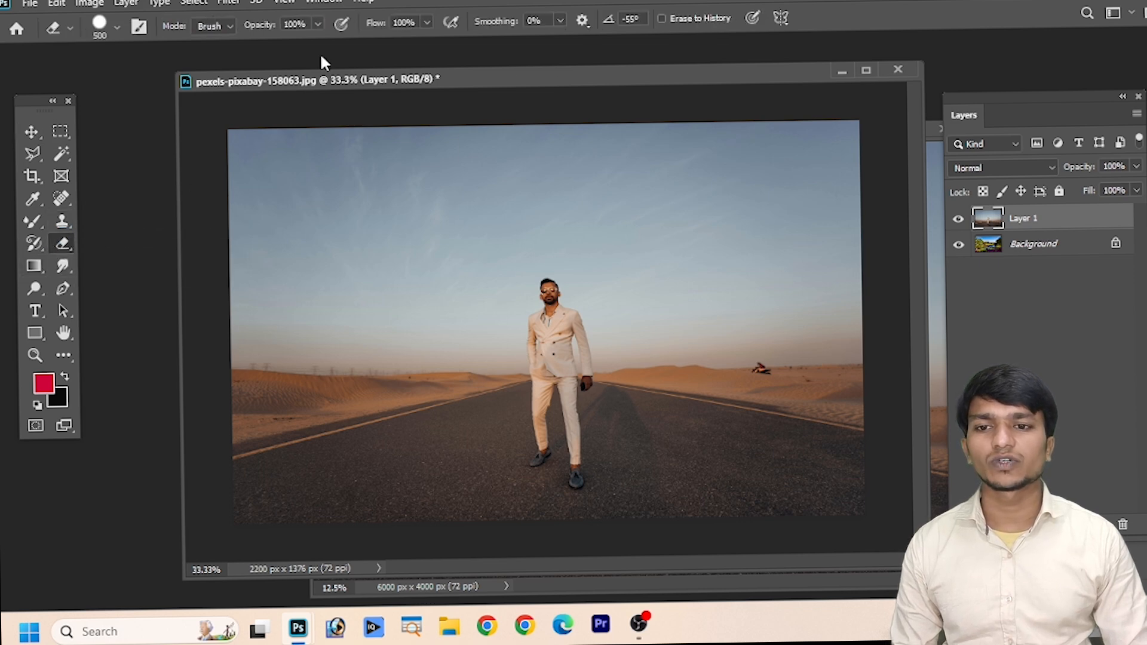
pyautogui.moveTo(327, 171)
pyautogui.mouseDown()
pyautogui.moveTo(267, 154)
pyautogui.moveTo(565, 145)
pyautogui.moveTo(746, 193)
pyautogui.moveTo(781, 220)
pyautogui.mouseUp()
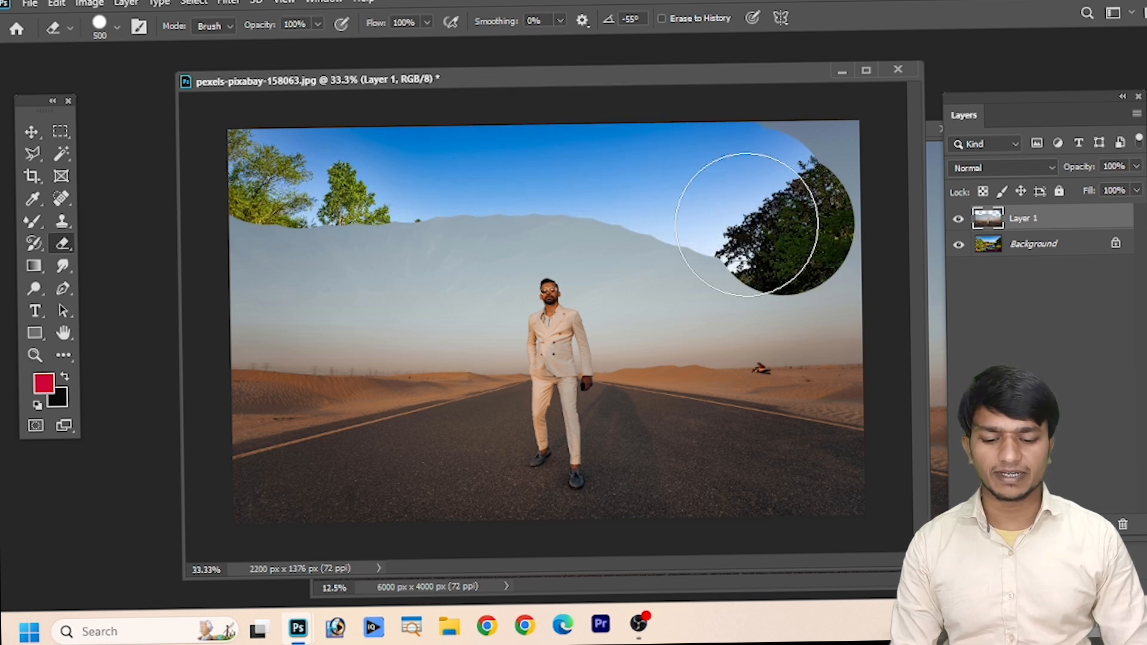
# Step: Erase the remaining desert sky down to the horizon and around the man, reducing the eraser size to 100 px
pyautogui.click(320, 233)
pyautogui.press('[')
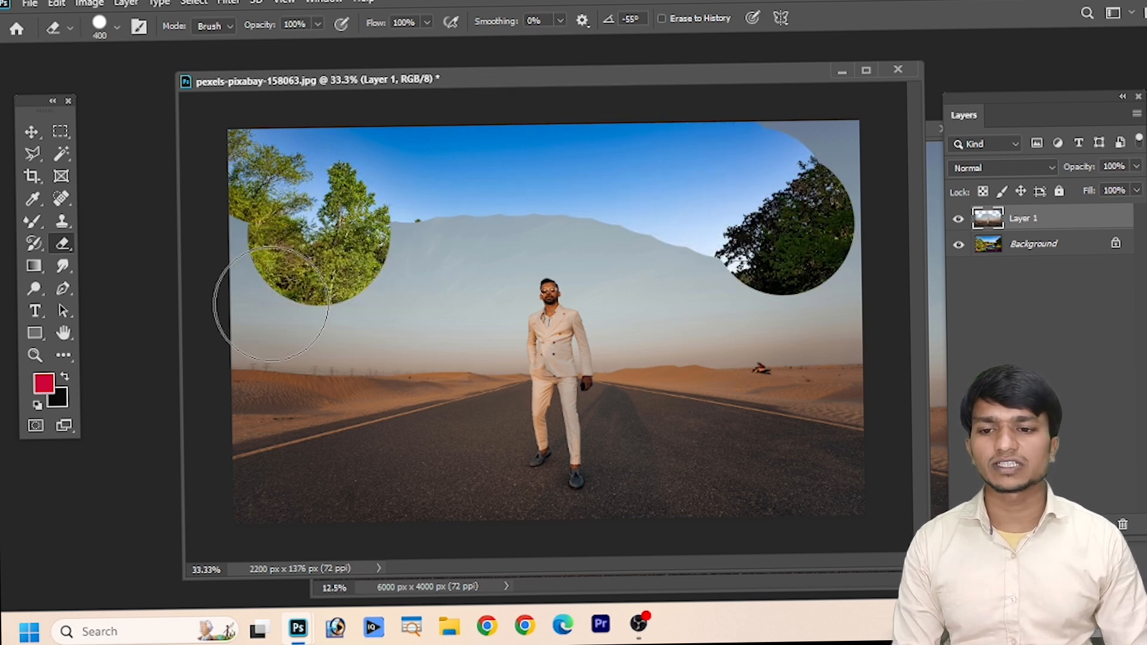
pyautogui.click(270, 303)
pyautogui.press('[')
pyautogui.press('[')
pyautogui.click(249, 238)
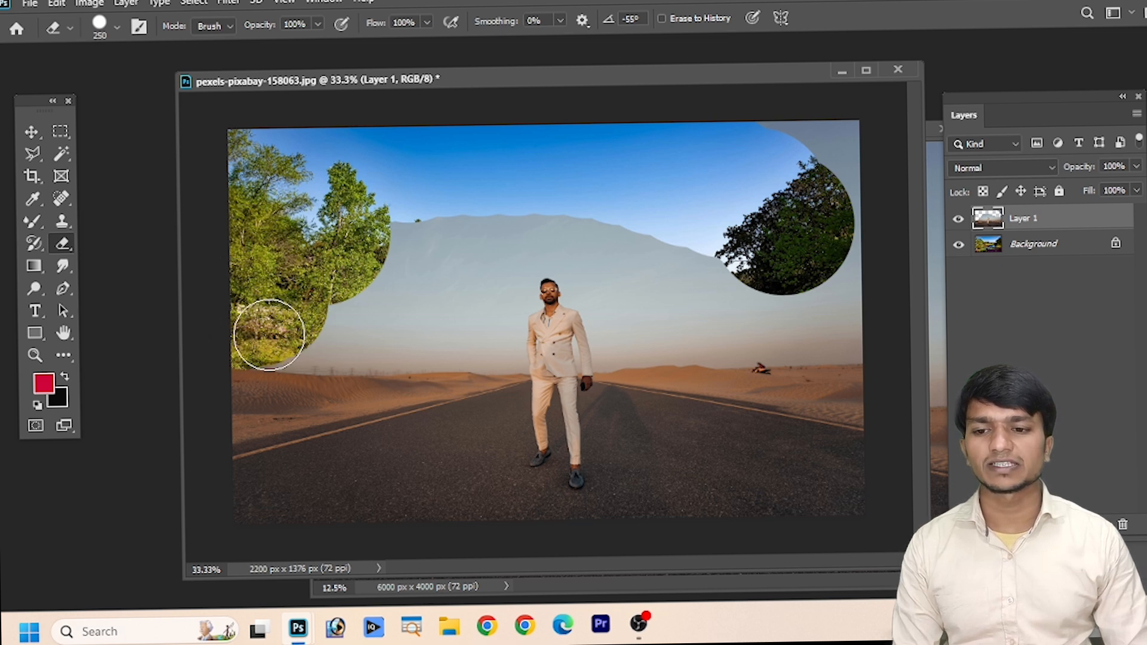
pyautogui.moveTo(278, 335)
pyautogui.mouseDown()
pyautogui.moveTo(479, 339)
pyautogui.moveTo(406, 296)
pyautogui.moveTo(352, 282)
pyautogui.moveTo(466, 228)
pyautogui.moveTo(416, 209)
pyautogui.moveTo(435, 270)
pyautogui.moveTo(473, 301)
pyautogui.moveTo(502, 252)
pyautogui.moveTo(532, 234)
pyautogui.moveTo(622, 258)
pyautogui.moveTo(670, 289)
pyautogui.moveTo(796, 289)
pyautogui.moveTo(813, 321)
pyautogui.moveTo(839, 329)
pyautogui.moveTo(630, 333)
pyautogui.moveTo(626, 306)
pyautogui.moveTo(584, 280)
pyautogui.mouseUp()
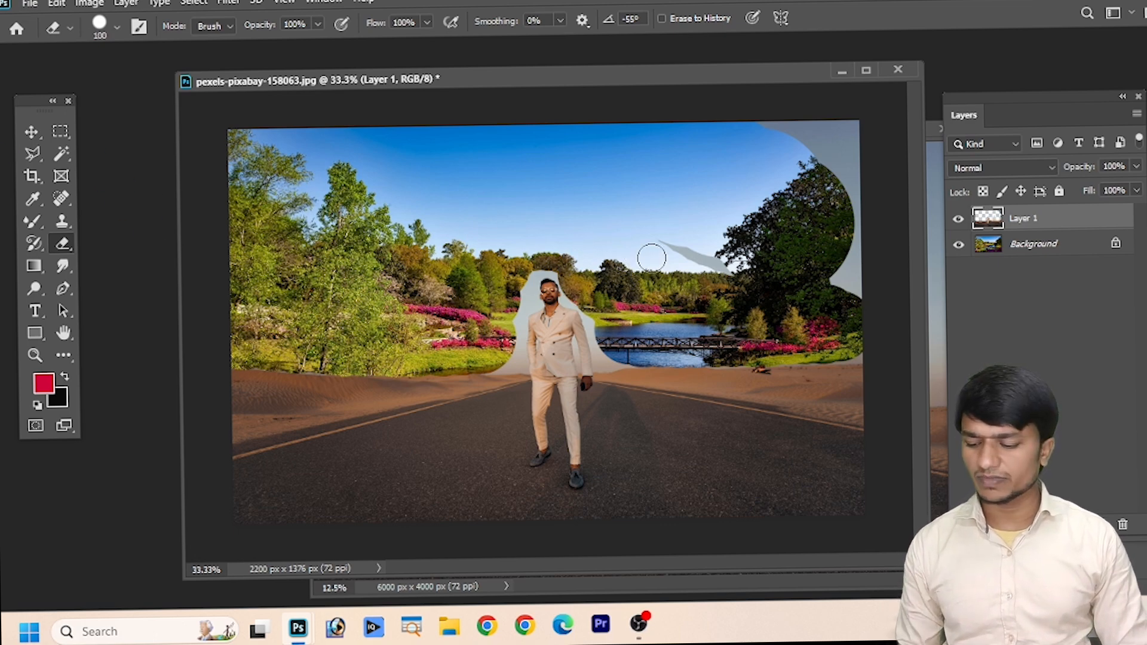
# Step: Try erasing the leftover sky to the right of the man's head, and undo the stroke
pyautogui.hotkey('ctrl', '1')
pyautogui.moveTo(587, 248)
pyautogui.mouseDown()
pyautogui.moveTo(552, 242)
pyautogui.moveTo(583, 248)
pyautogui.moveTo(582, 275)
pyautogui.mouseUp()
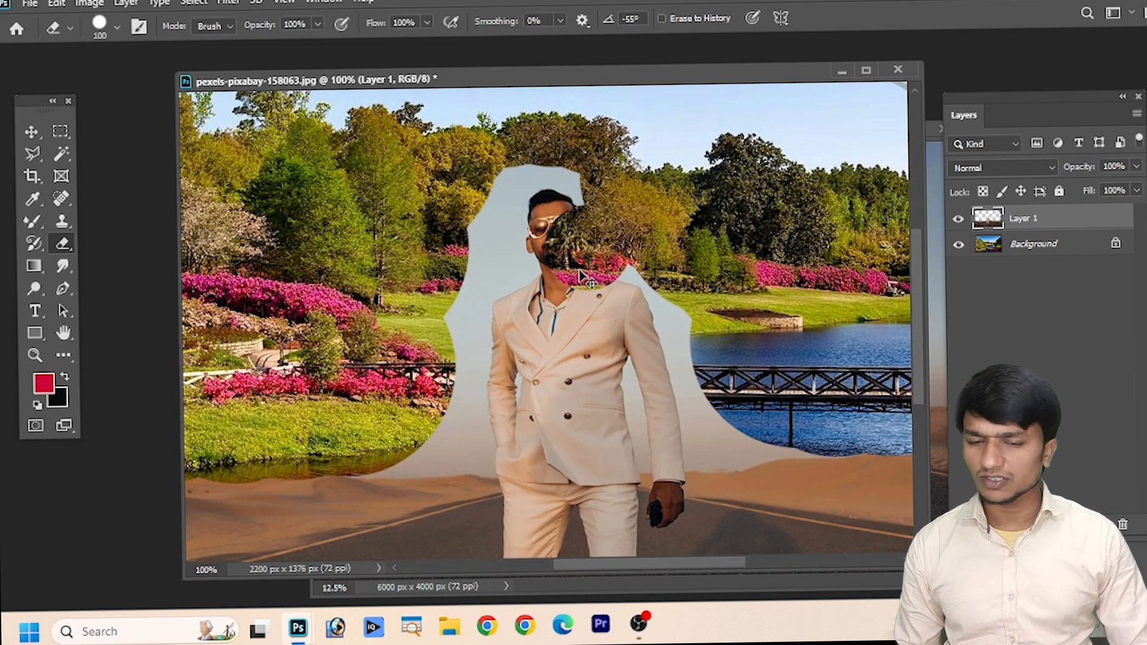
pyautogui.hotkey('ctrl', 'z')
# Step: Try erasing the leftover sky along the left of the man's outline and above his hair, and undo the strokes
pyautogui.moveTo(478, 232)
pyautogui.mouseDown()
pyautogui.moveTo(495, 197)
pyautogui.moveTo(476, 184)
pyautogui.moveTo(525, 141)
pyautogui.moveTo(455, 249)
pyautogui.moveTo(434, 314)
pyautogui.moveTo(440, 431)
pyautogui.moveTo(376, 440)
pyautogui.moveTo(430, 430)
pyautogui.moveTo(439, 299)
pyautogui.moveTo(486, 256)
pyautogui.moveTo(476, 244)
pyautogui.moveTo(486, 192)
pyautogui.moveTo(529, 175)
pyautogui.mouseUp()
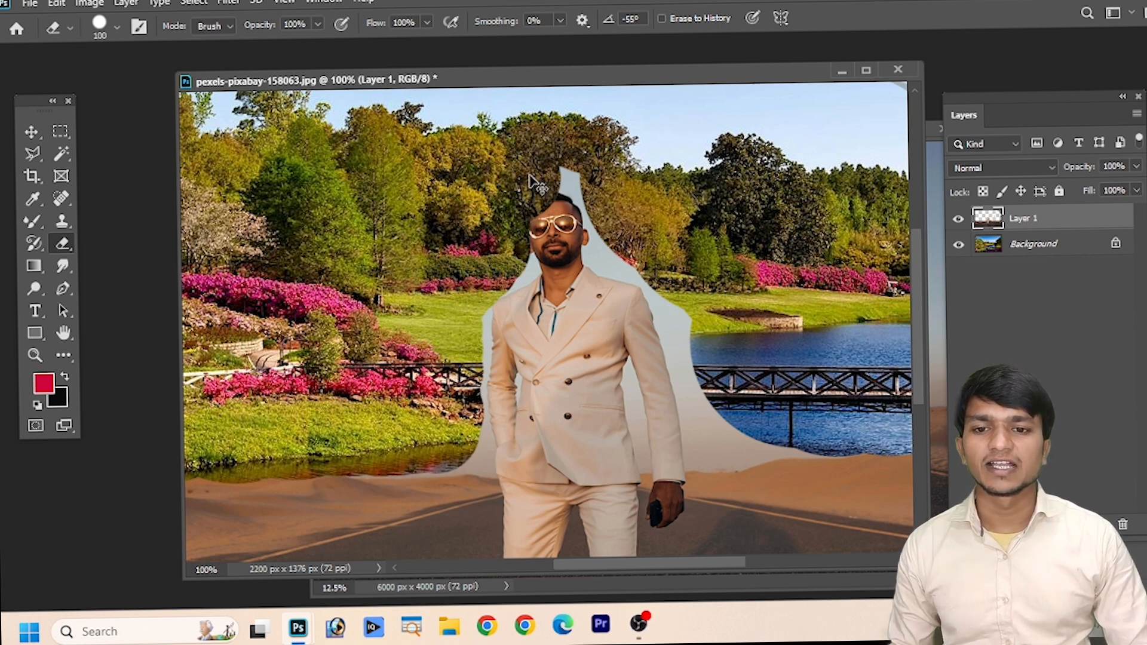
pyautogui.hotkey('ctrl', 'z')
pyautogui.click(556, 175)
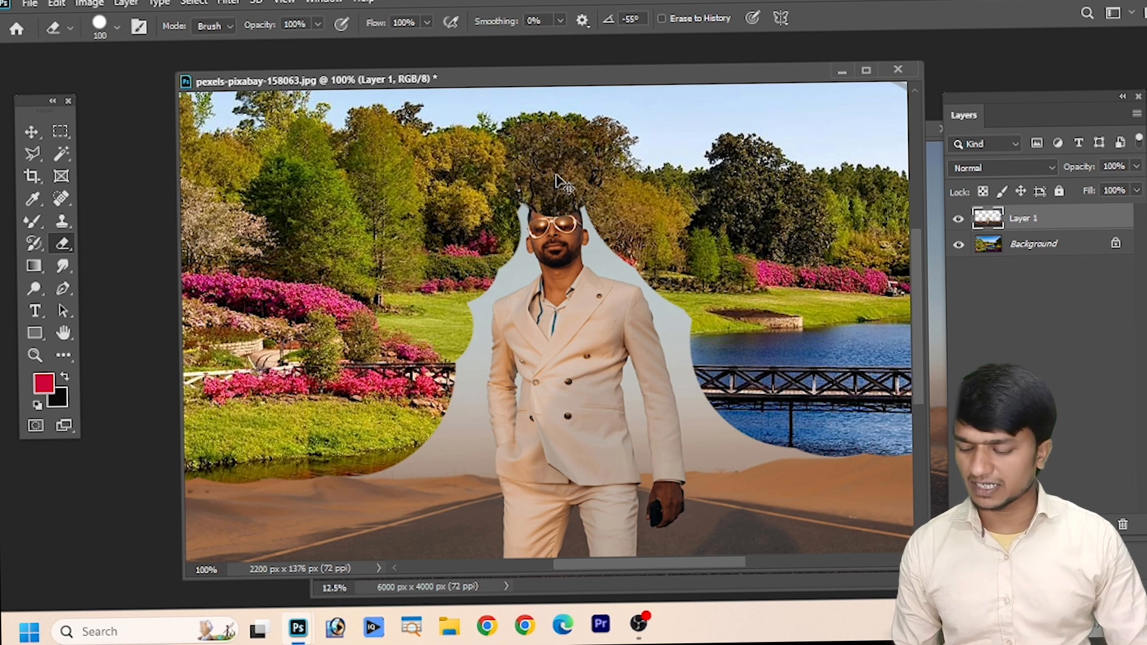
pyautogui.hotkey('ctrl', 'z')
# Step: Try erasing a stroke through the sand and road left of the man, and undo it with the earlier erasing around him
pyautogui.hotkey('ctrl', '-')
pyautogui.hotkey('ctrl', '-')
pyautogui.hotkey('ctrl', '-')
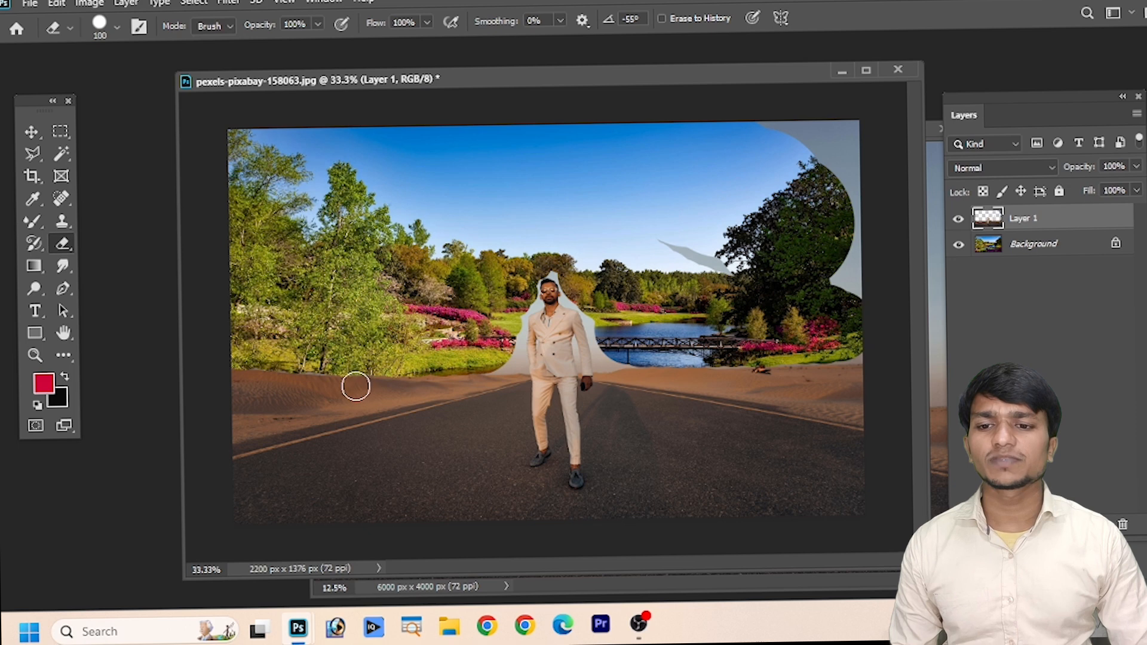
pyautogui.moveTo(340, 363); pyautogui.dragTo(345, 503)
pyautogui.hotkey('ctrl', 'z')
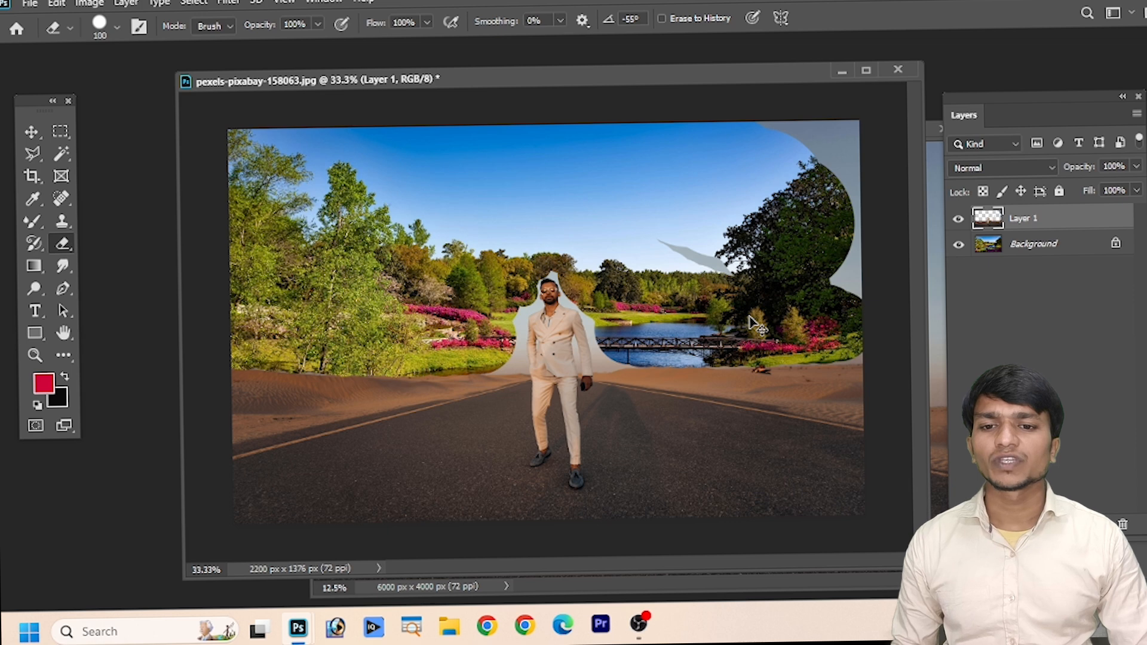
pyautogui.moveTo(508, 340); pyautogui.dragTo(418, 340)
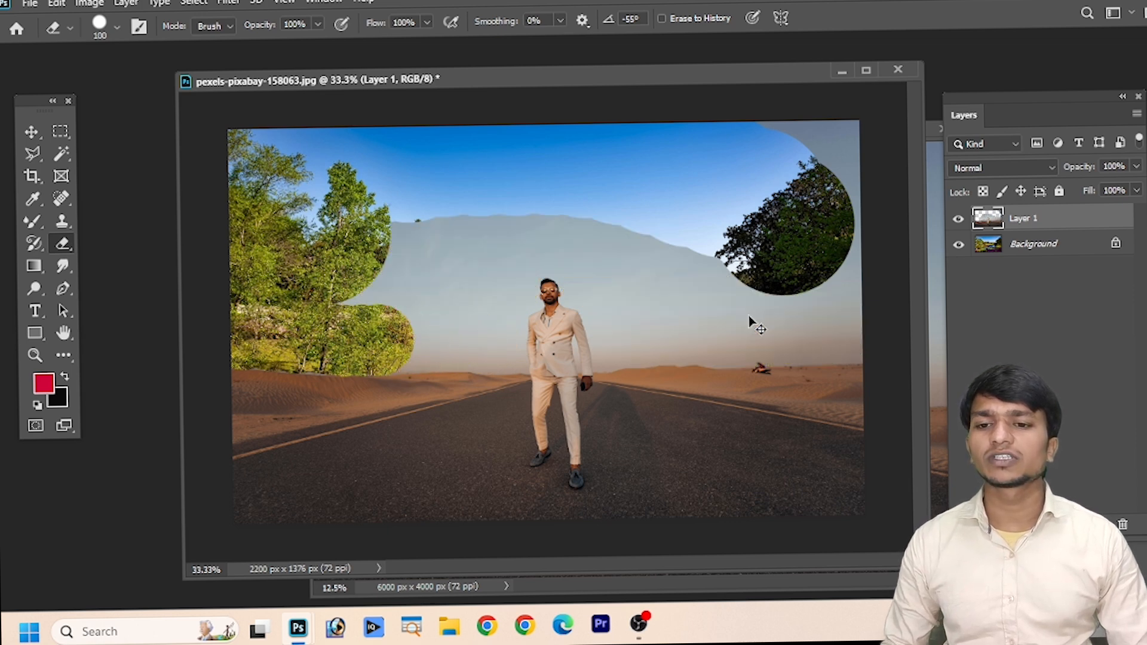
# Step: Delete the partly erased man layer from the garden photo and bring the original desert photo to the front
pyautogui.press('z')
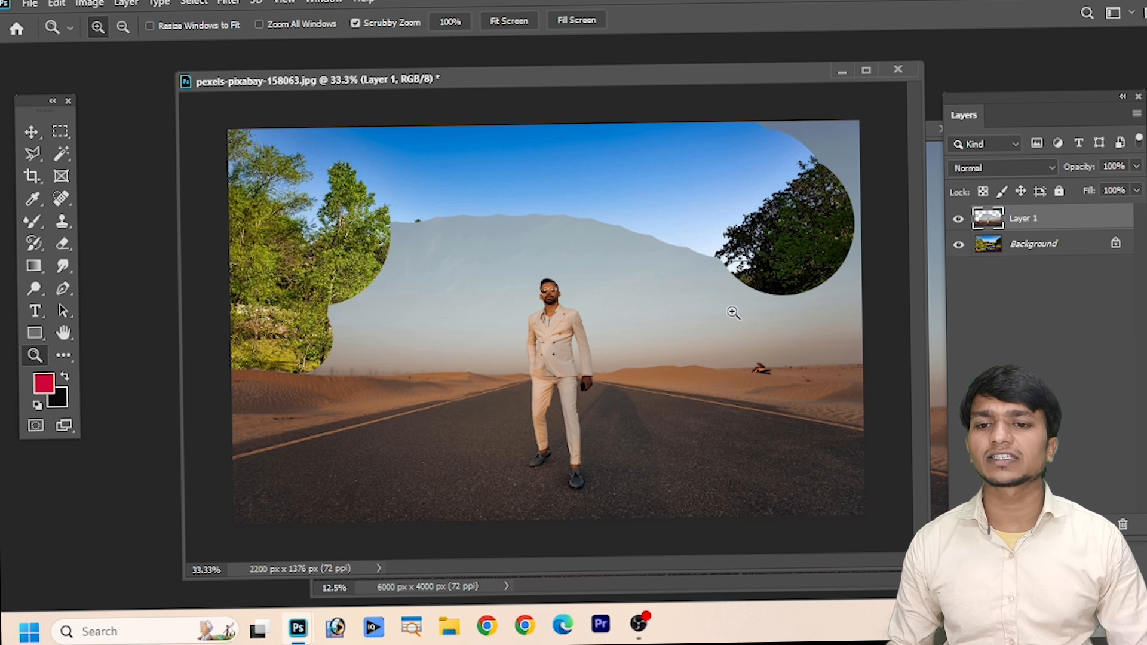
pyautogui.click(32, 133)
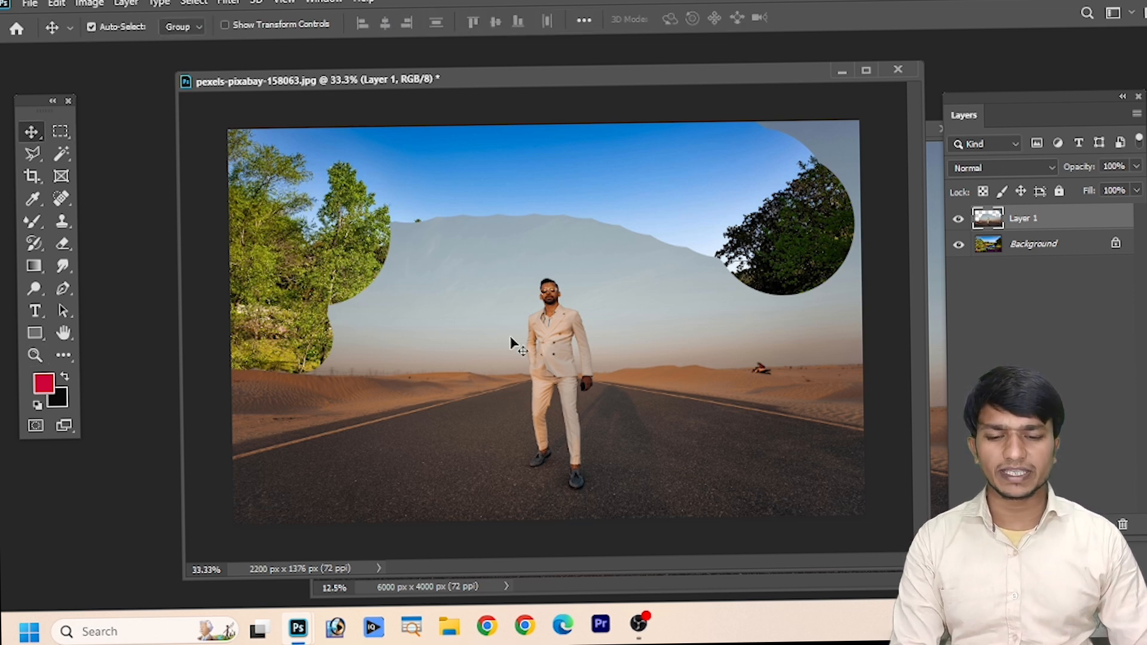
pyautogui.press('Delete')
pyautogui.click(941, 340)
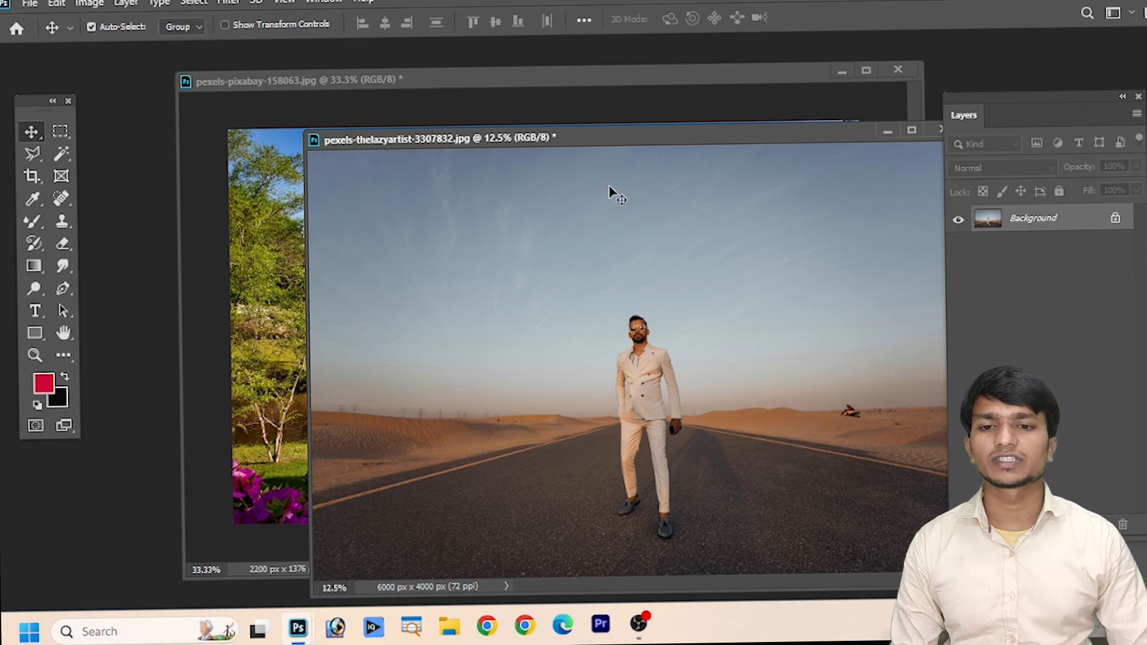
# Step: Resize the desert photo to 3000 px wide by 2000 px high
pyautogui.rightClick(616, 146)
pyautogui.click(651, 164)
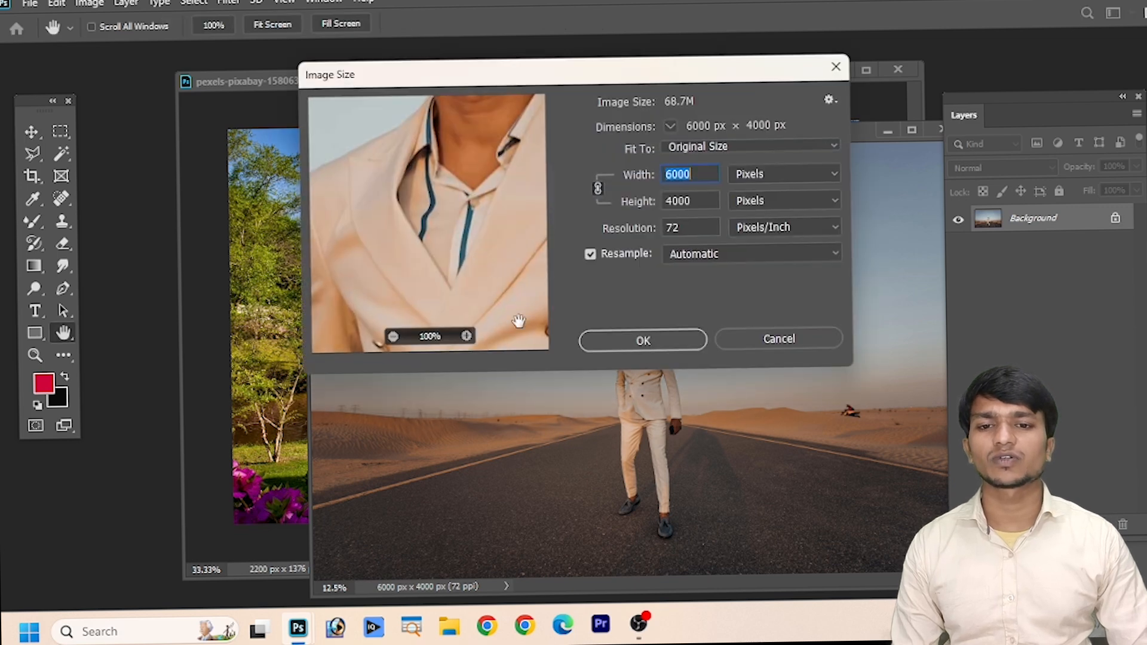
pyautogui.write('3000')
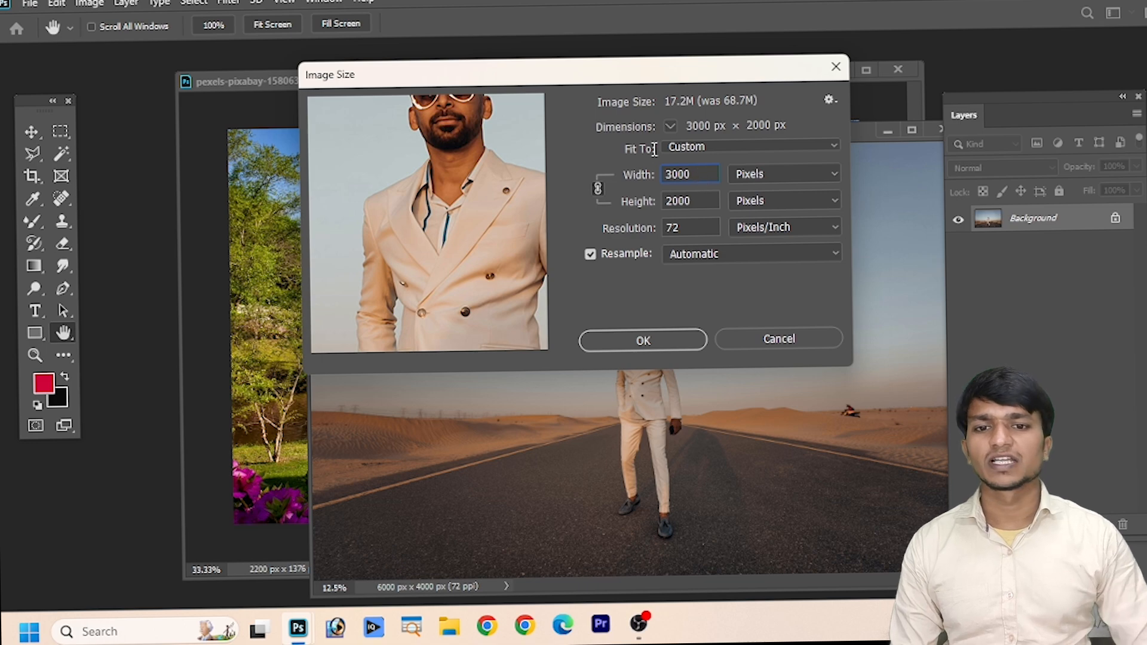
pyautogui.click(645, 339)
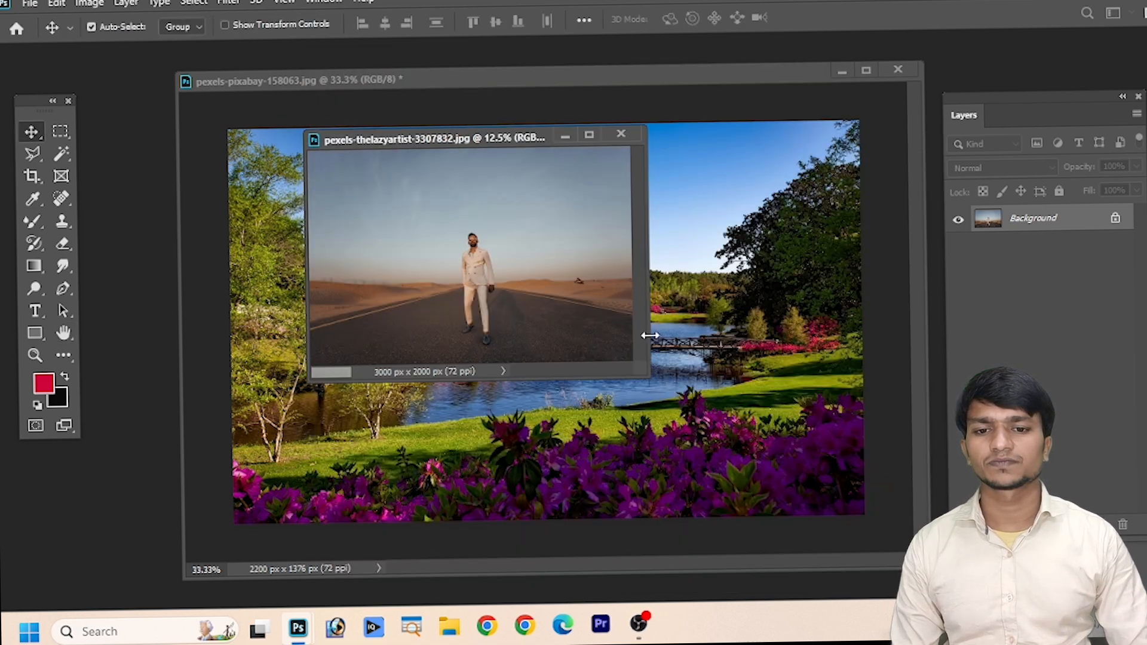
# Step: Place the resized desert photo as a layer on the garden photo and scale it to cover the whole canvas
pyautogui.moveTo(452, 293); pyautogui.dragTo(532, 345)
pyautogui.hotkey('ctrl', 't')
pyautogui.moveTo(340, 343); pyautogui.dragTo(428, 317)
pyautogui.moveTo(278, 533); pyautogui.dragTo(650, 294)
pyautogui.moveTo(882, 178); pyautogui.dragTo(462, 351)
pyautogui.moveTo(706, 463); pyautogui.dragTo(860, 513)
pyautogui.moveTo(743, 482)
pyautogui.mouseDown()
pyautogui.moveTo(719, 481)
pyautogui.moveTo(742, 468)
pyautogui.moveTo(729, 472)
pyautogui.mouseUp()
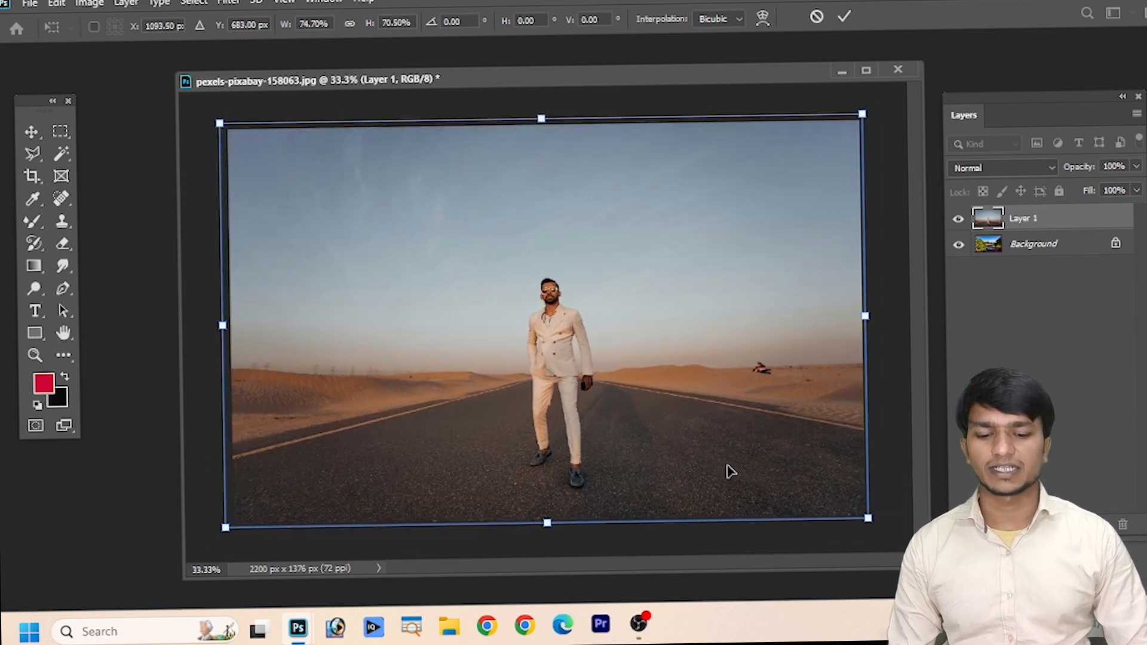
pyautogui.press('Return')
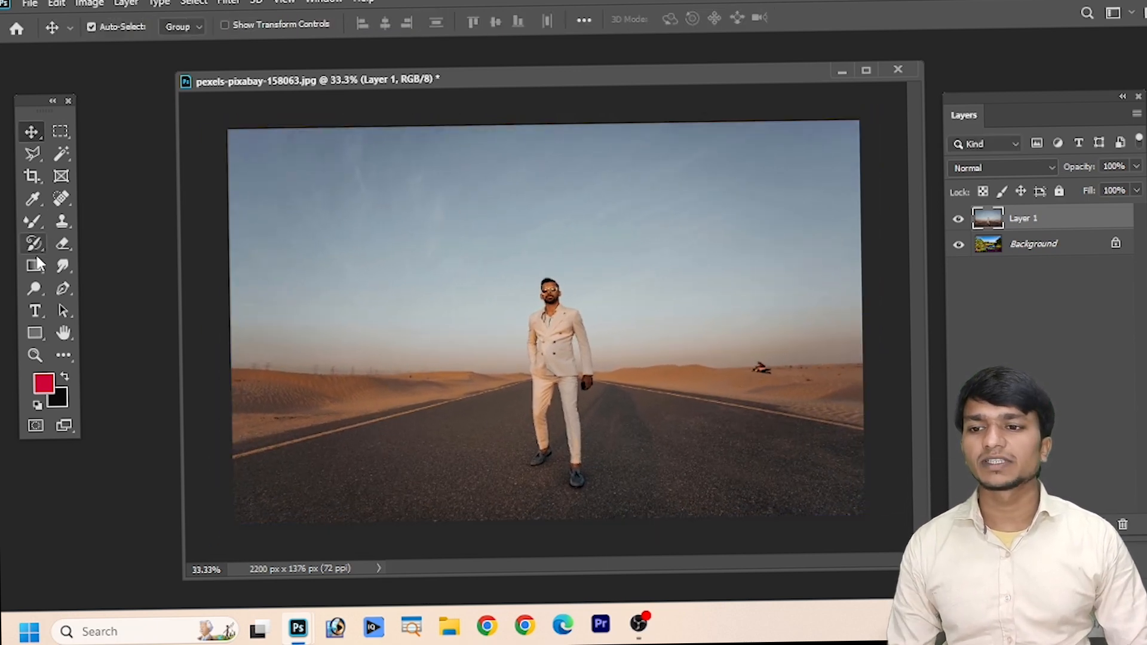
# Step: Move the garden document aside and erase a scribble over the sky and man on the desert photo's locked Background layer
pyautogui.click(62, 243)
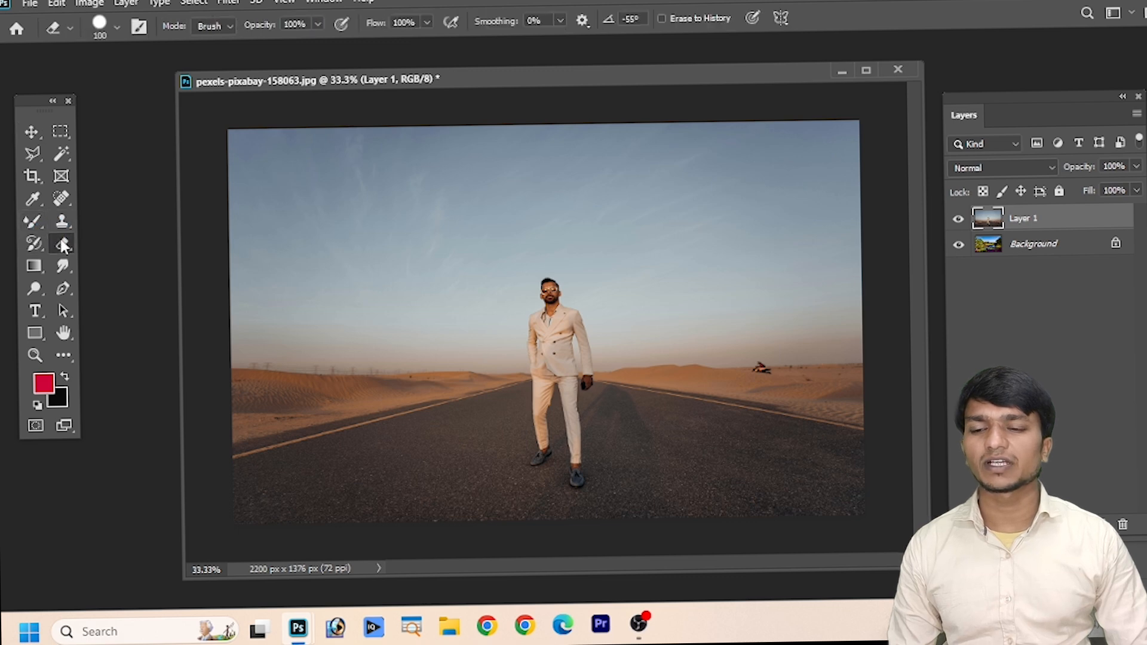
pyautogui.click(154, 245)
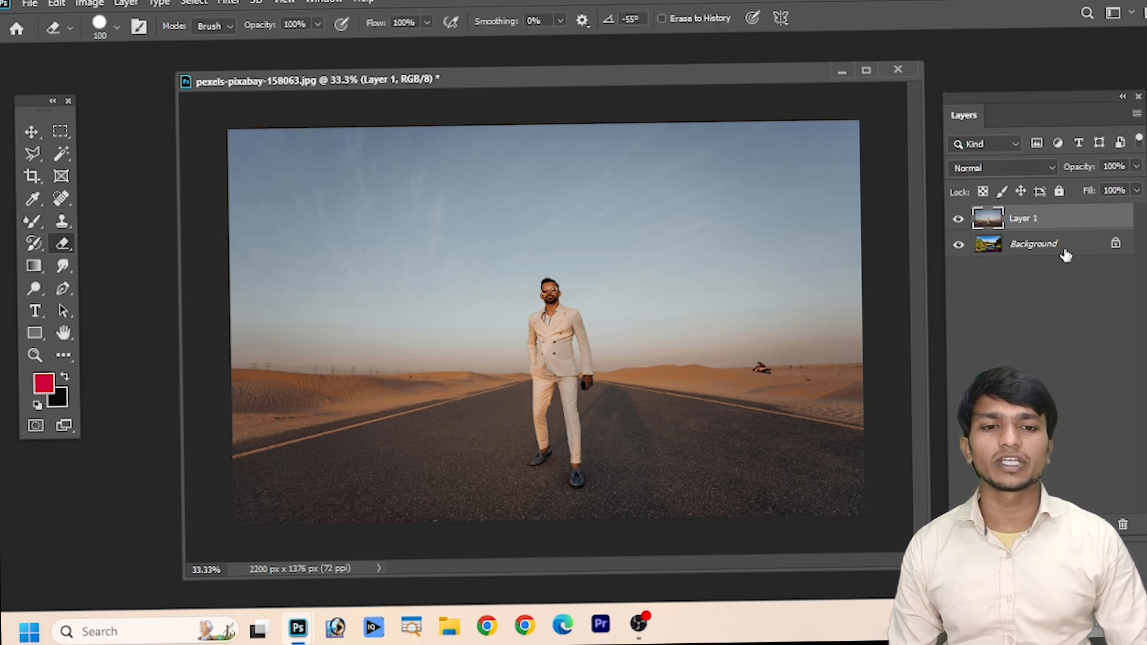
pyautogui.moveTo(455, 86); pyautogui.dragTo(380, 260)
pyautogui.click(470, 143)
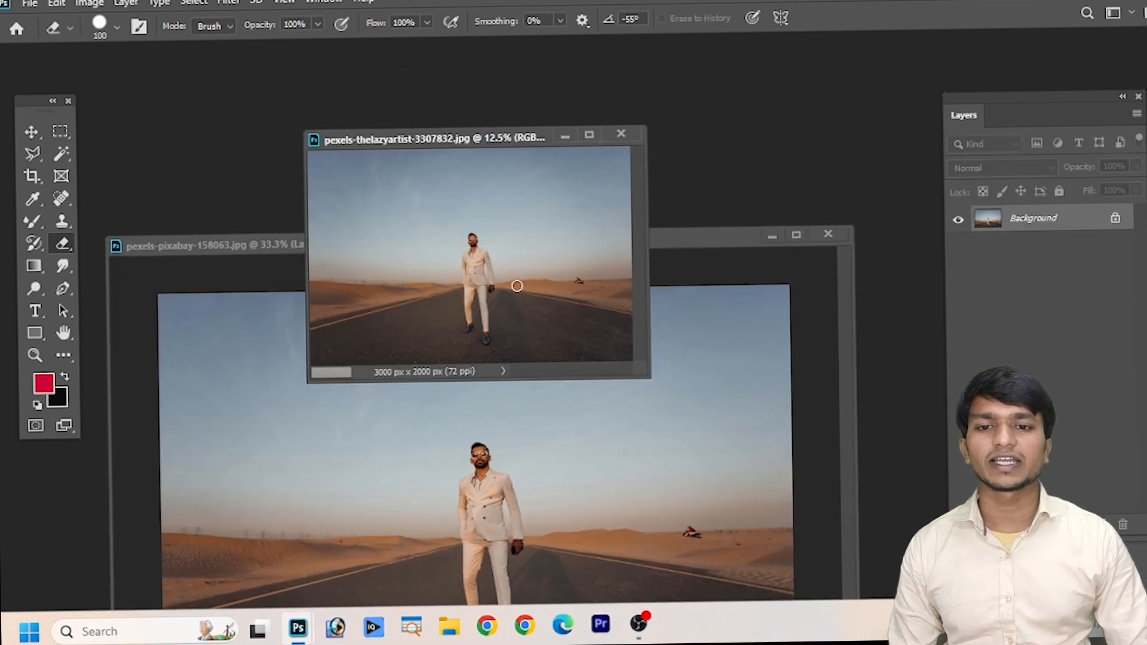
pyautogui.moveTo(554, 155)
pyautogui.mouseDown()
pyautogui.moveTo(367, 263)
pyautogui.moveTo(421, 305)
pyautogui.moveTo(457, 246)
pyautogui.mouseUp()
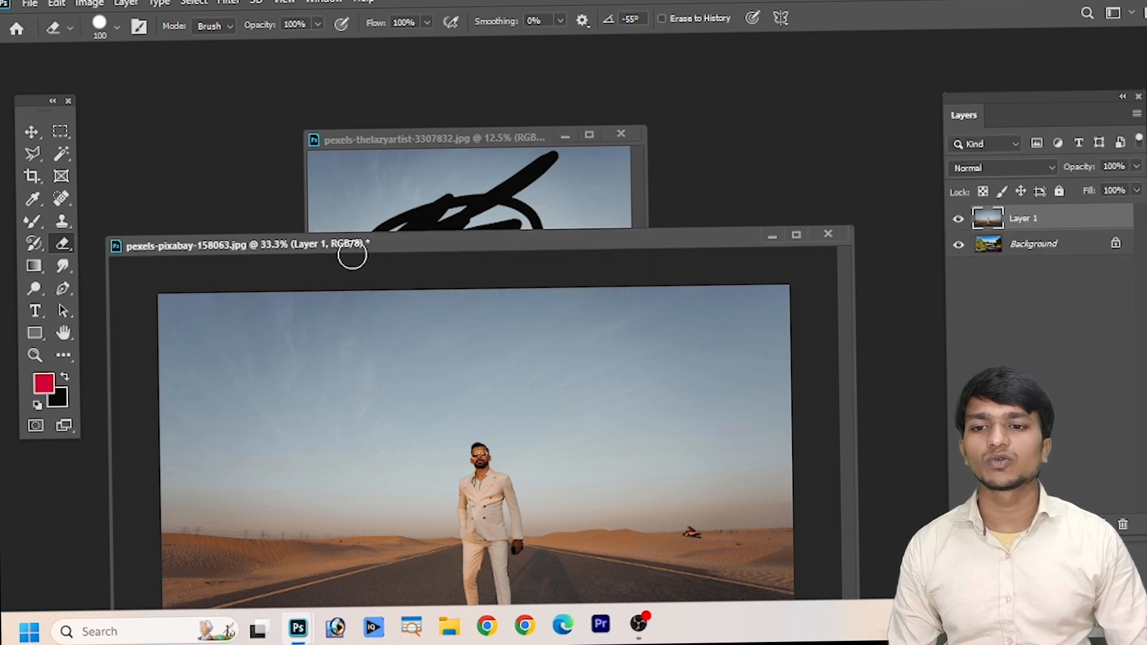
# Step: Bring the layered garden document back to the front and examine the eraser tool variants
pyautogui.moveTo(363, 237); pyautogui.dragTo(408, 104)
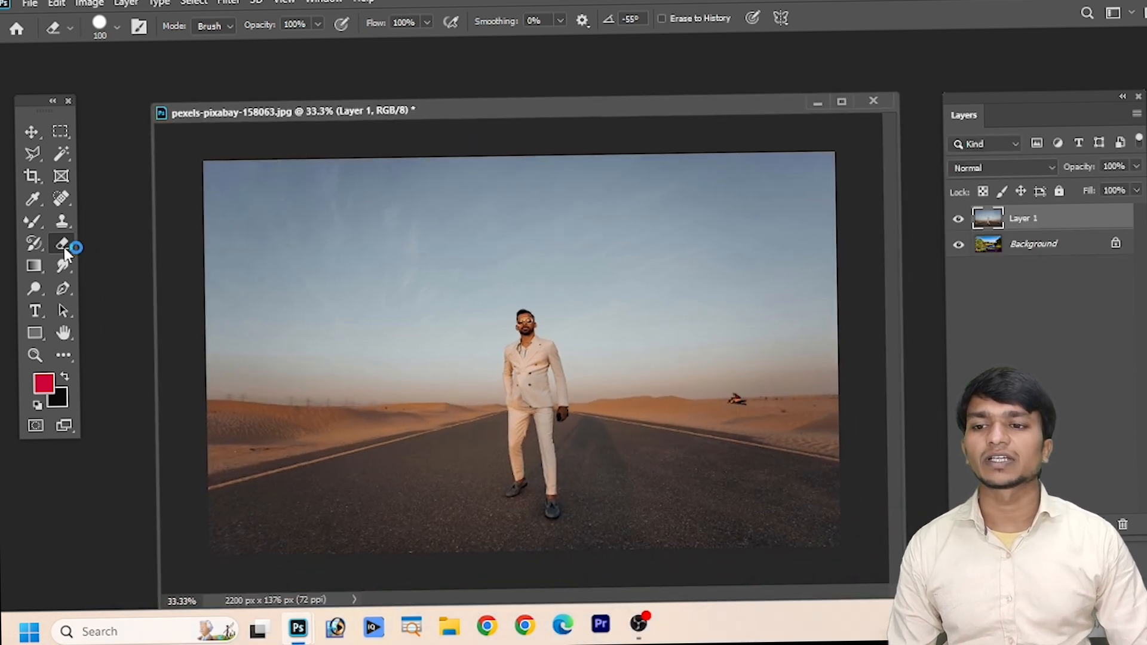
pyautogui.click(64, 250)
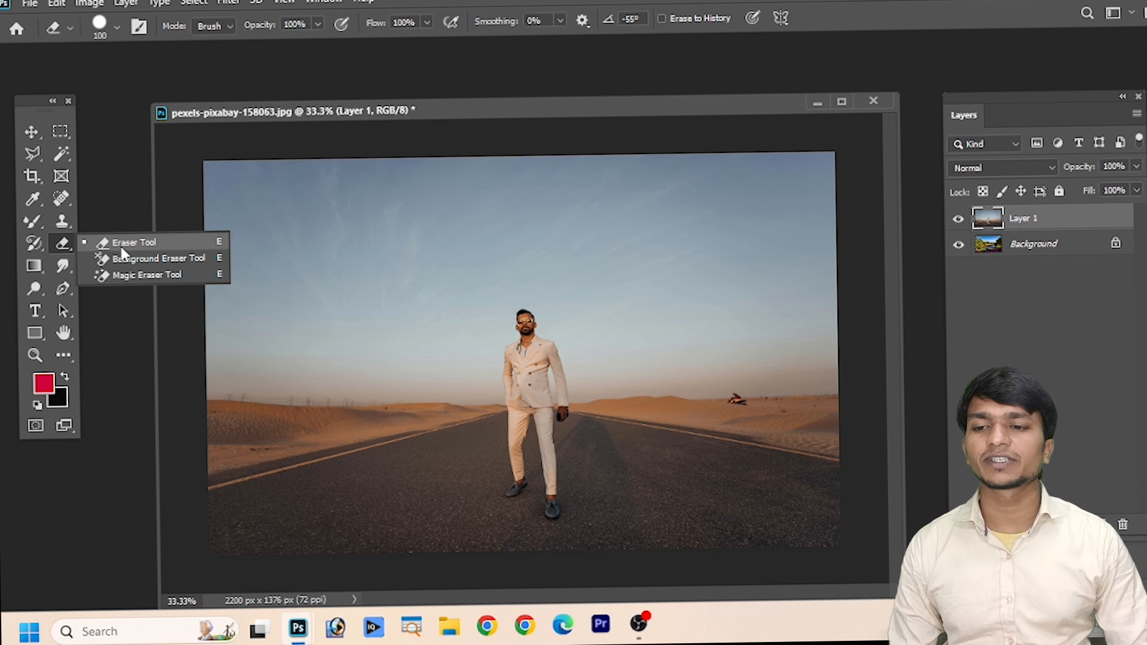
pyautogui.click(138, 262)
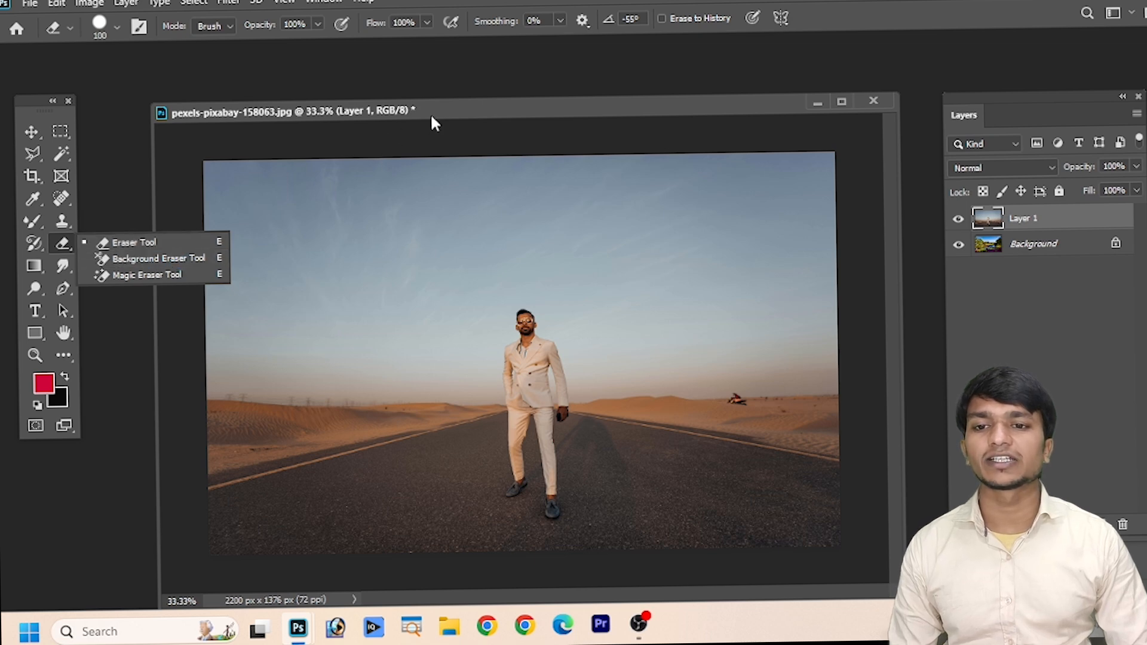
# Step: Return to the desert photo, undo its scribble and resizing, and enlarge its window to show the full picture
pyautogui.moveTo(440, 117); pyautogui.dragTo(558, 232)
pyautogui.click(436, 151)
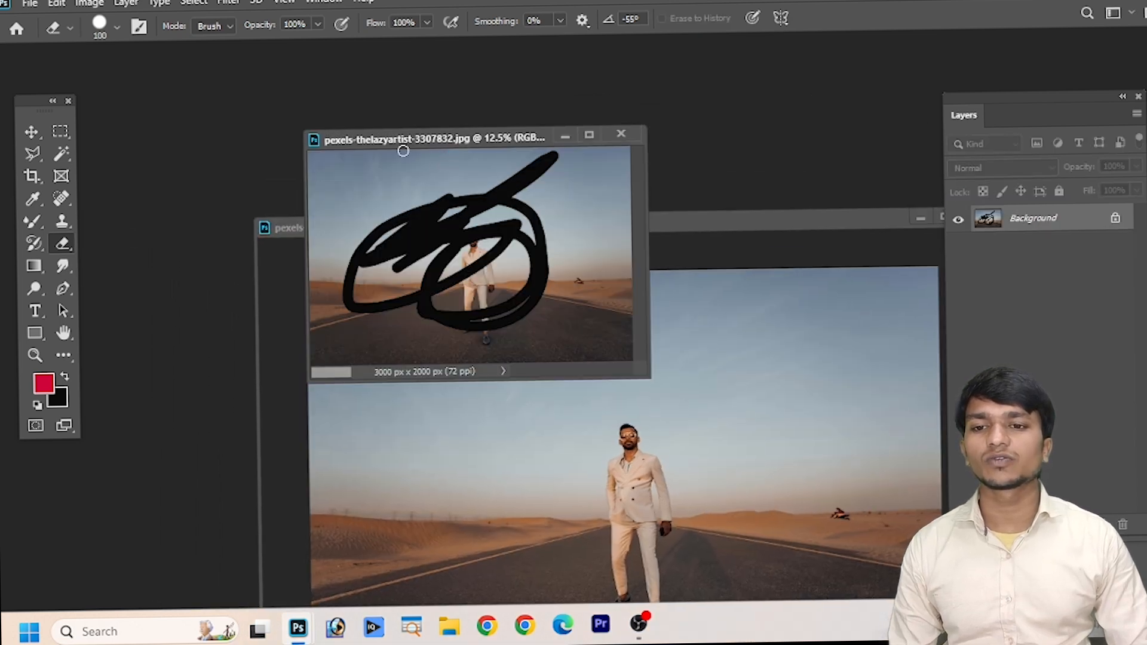
pyautogui.moveTo(641, 374); pyautogui.dragTo(854, 526)
pyautogui.hotkey('ctrl', 'z')
pyautogui.hotkey('ctrl', 'z')
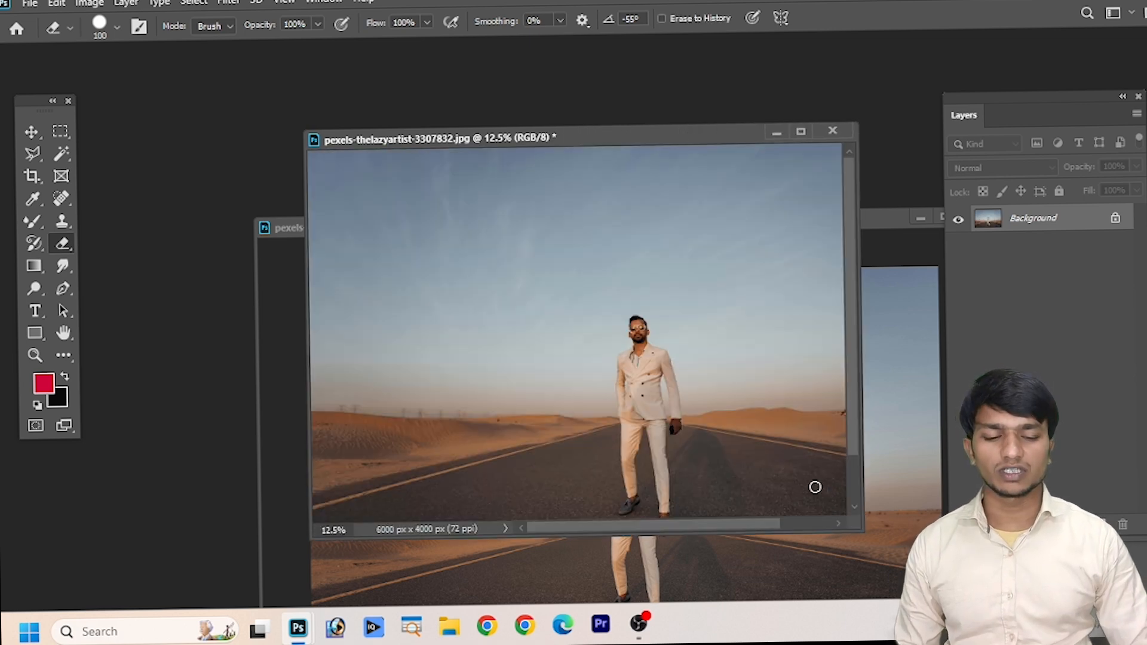
pyautogui.moveTo(312, 534); pyautogui.dragTo(116, 577)
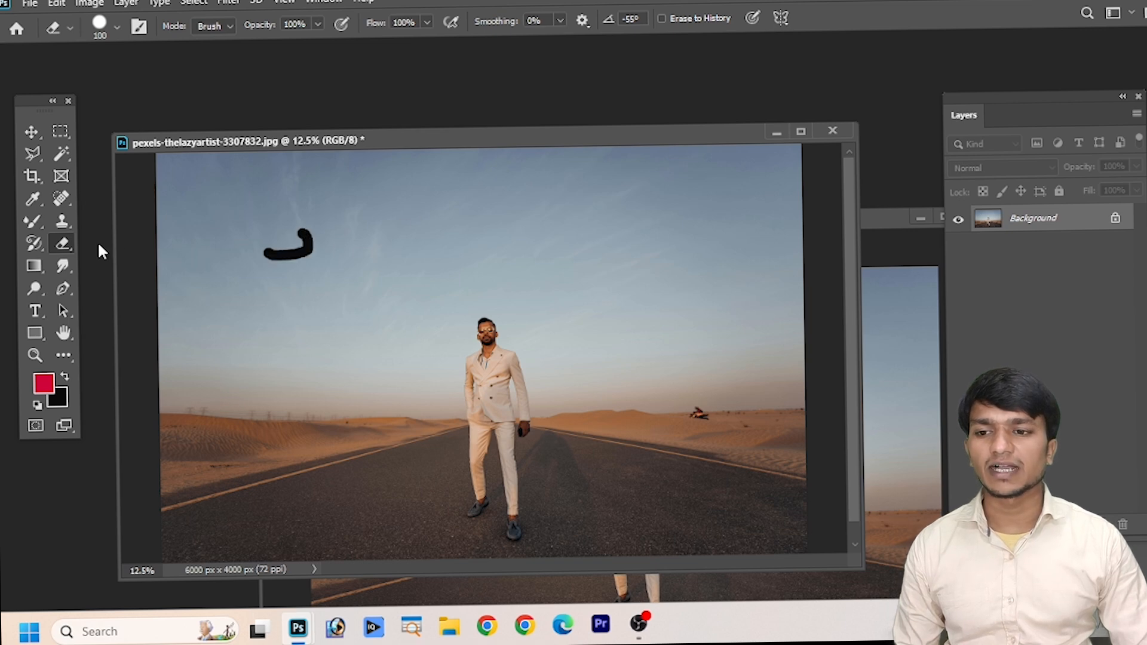
# Step: Erase thin crossing strokes in the sky above the man with the Background Eraser
pyautogui.rightClick(65, 243)
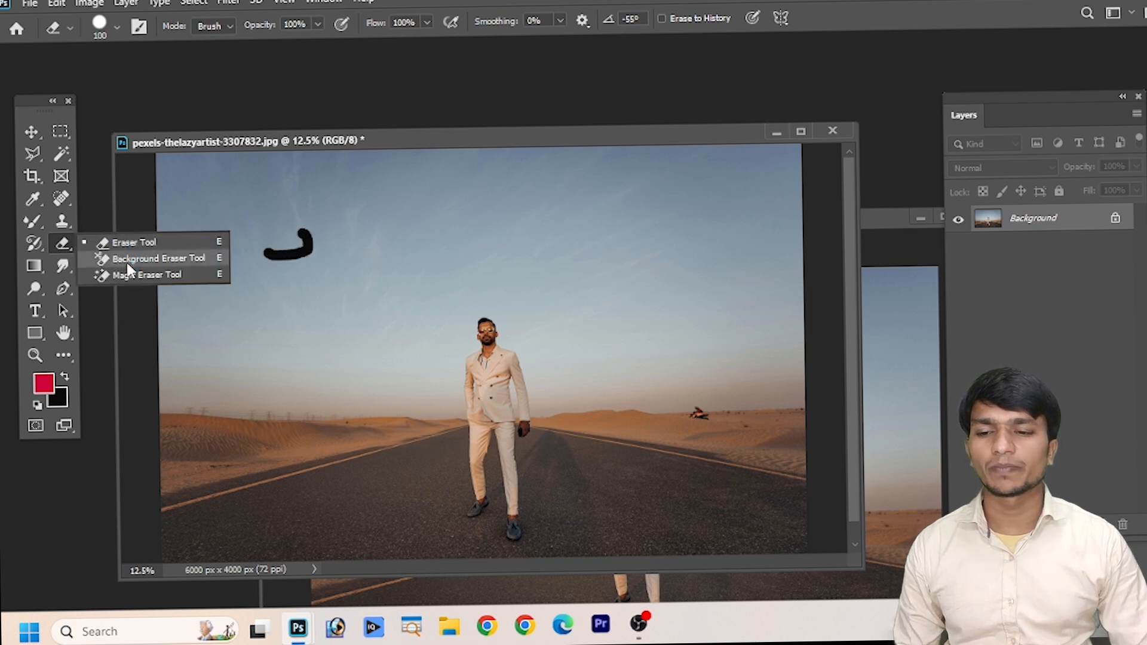
pyautogui.click(127, 263)
pyautogui.click(397, 224)
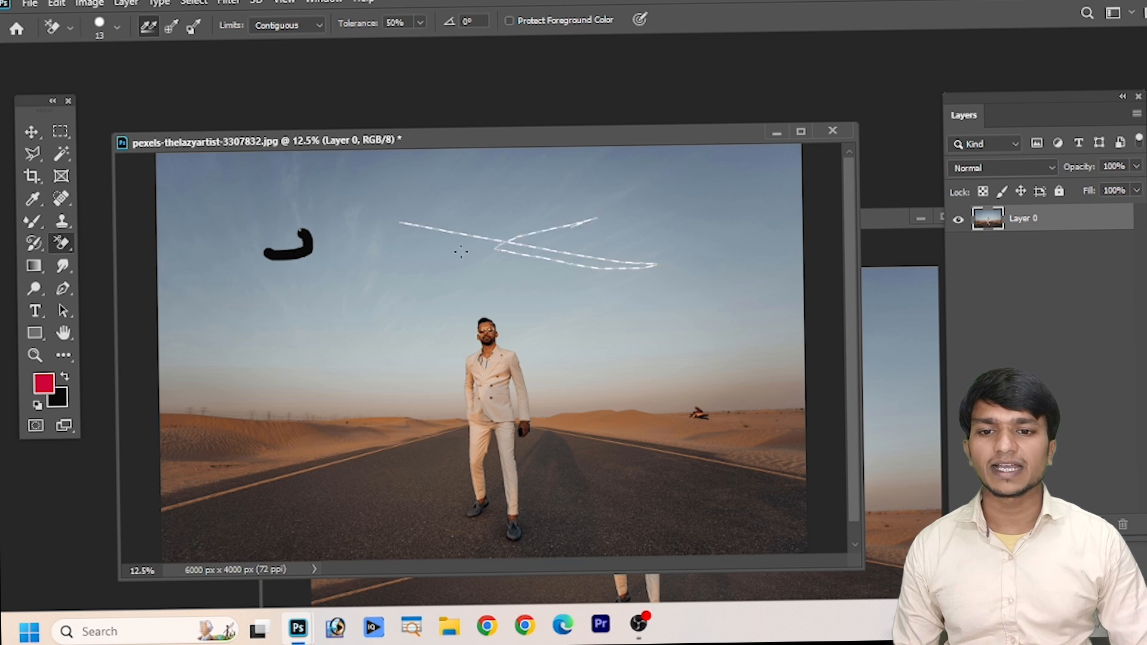
# Step: Enlarge the Background Eraser brush to 1000 px and undo its thin strokes across the sky
pyautogui.press(']')
pyautogui.press(']')
pyautogui.press(']')
pyautogui.press(']')
pyautogui.press(']')
pyautogui.press(']')
pyautogui.press(']')
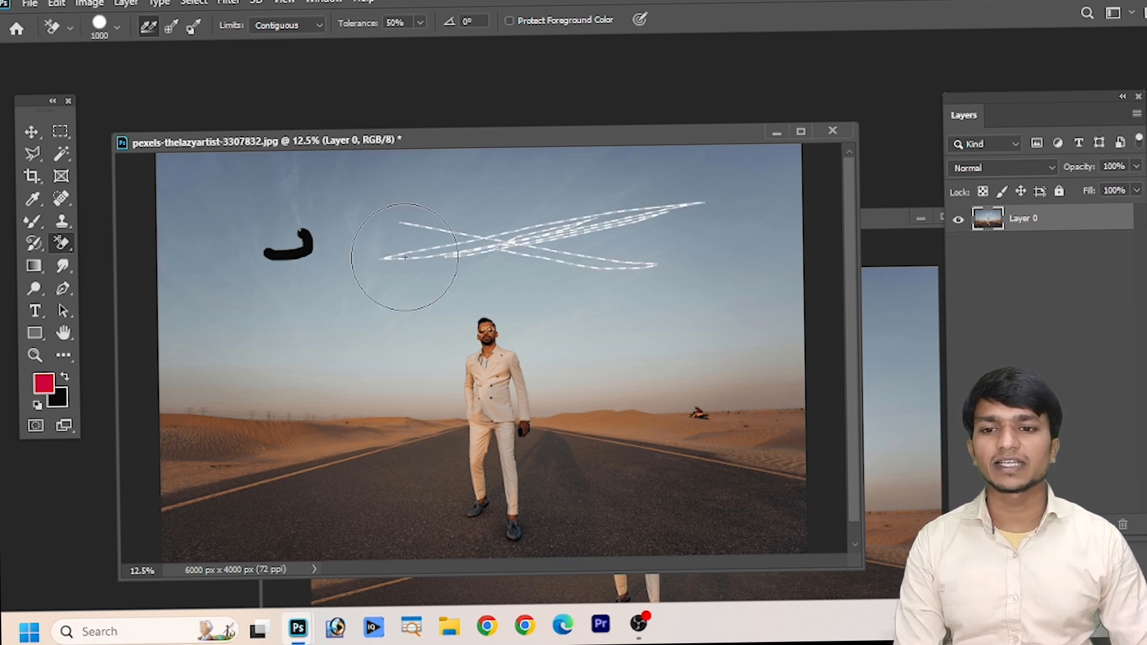
pyautogui.hotkey('ctrl', 'z')
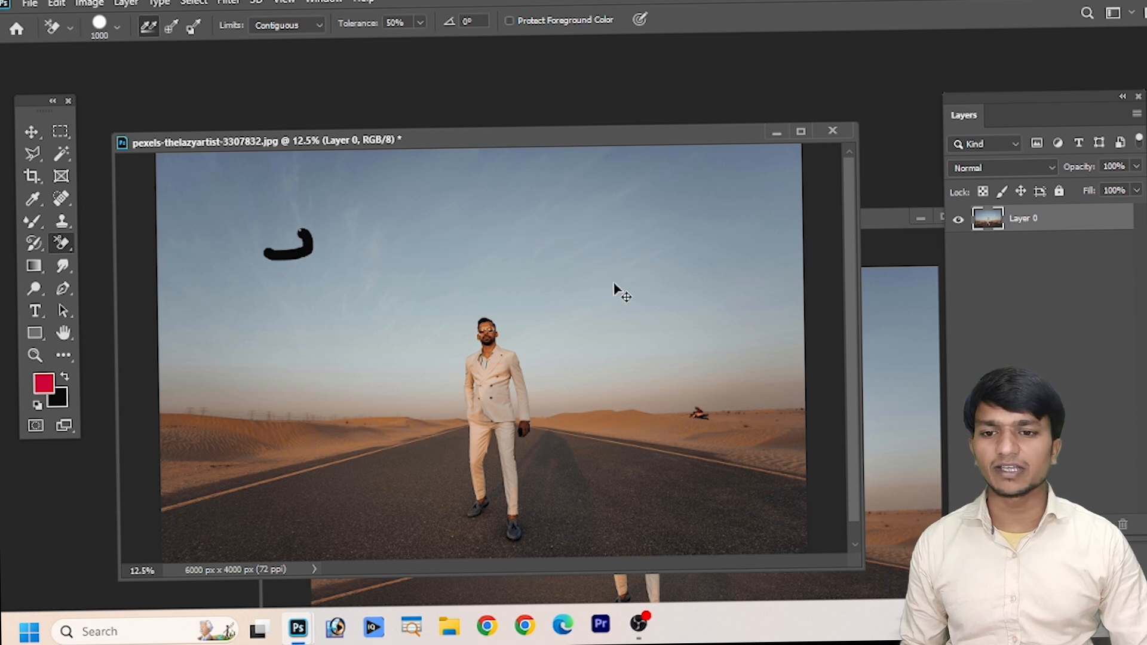
pyautogui.hotkey('ctrl', 'z')
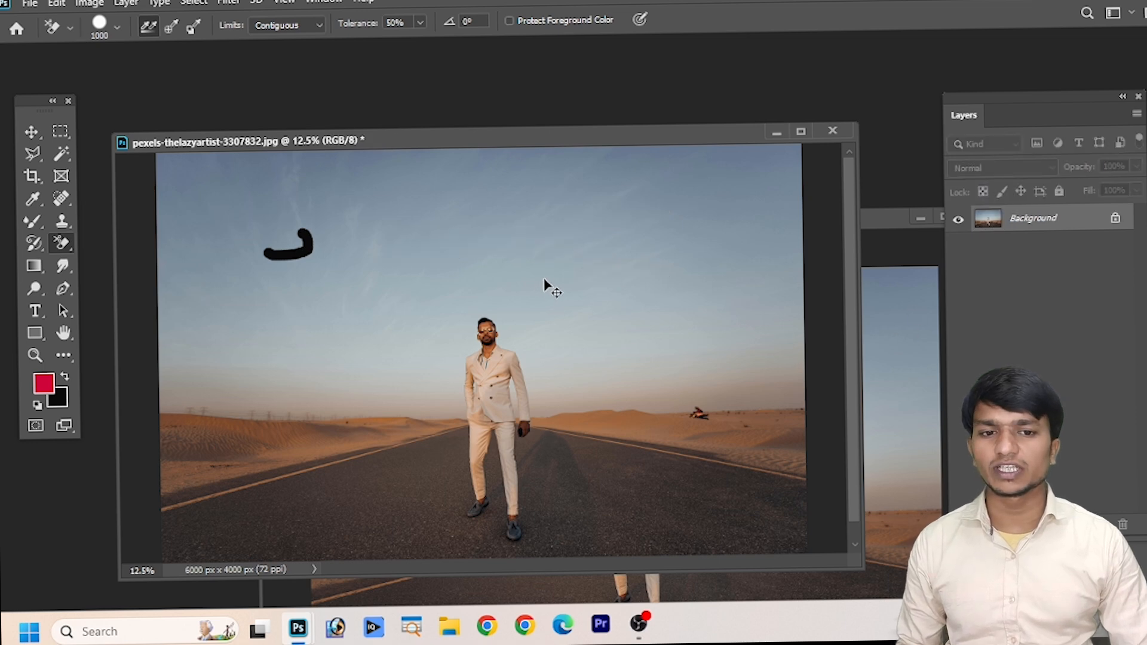
# Step: Try erasing round patches of sky beside and above the man with the Background Eraser, and undo them all
pyautogui.rightClick(58, 249)
pyautogui.click(107, 257)
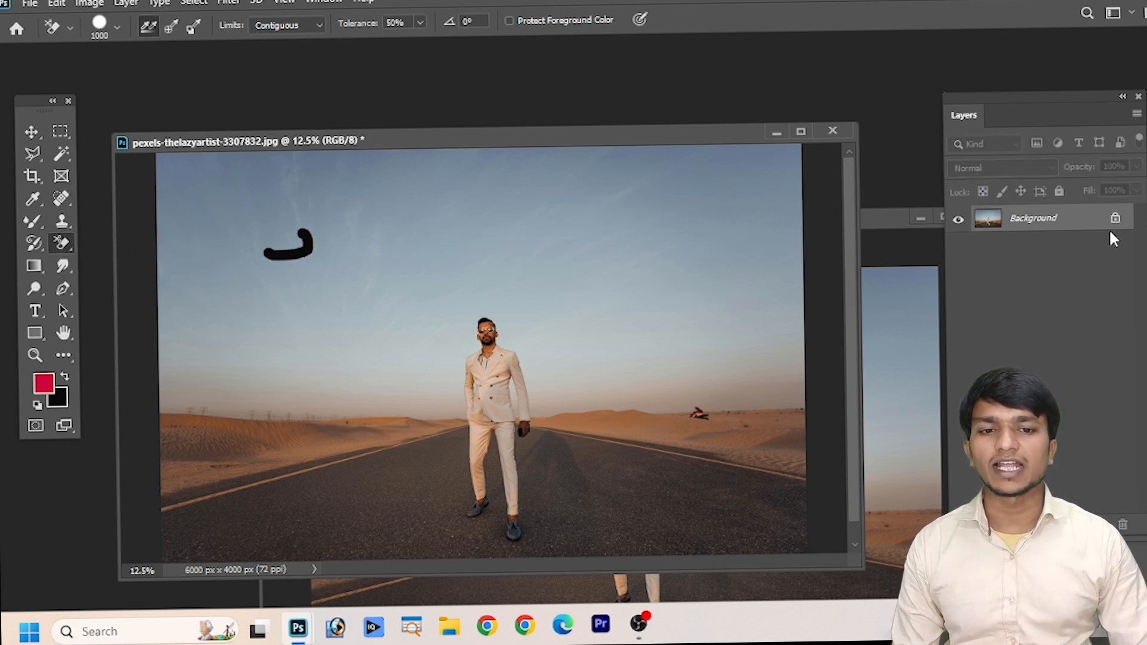
pyautogui.click(630, 236)
pyautogui.click(662, 295)
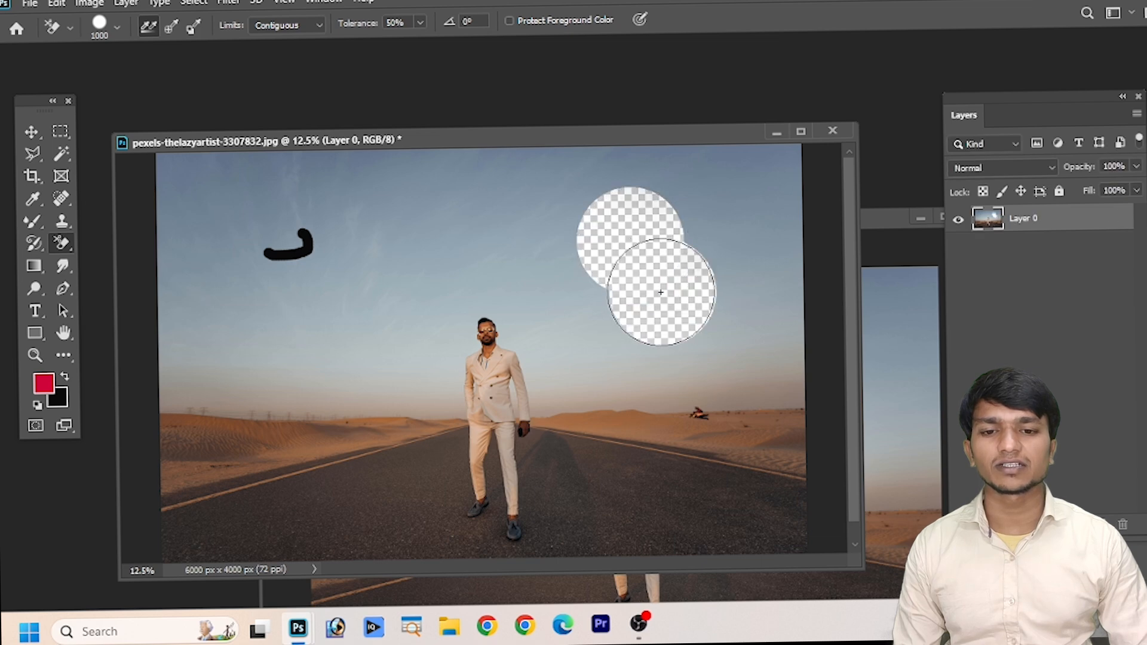
pyautogui.click(526, 341)
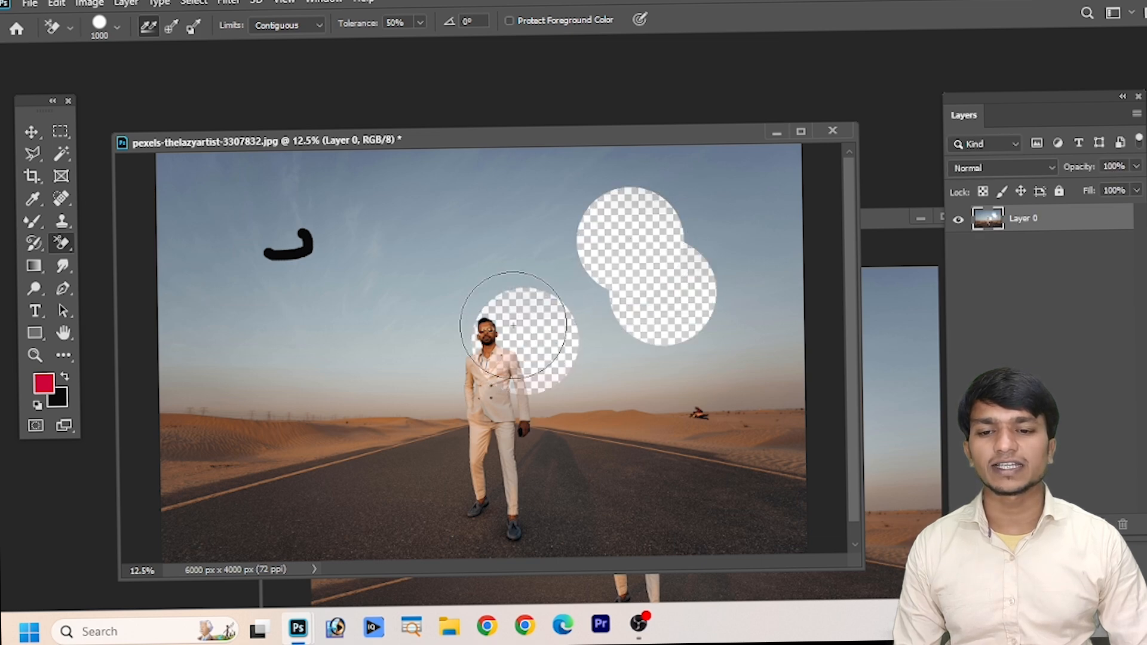
pyautogui.click(463, 307)
pyautogui.click(526, 273)
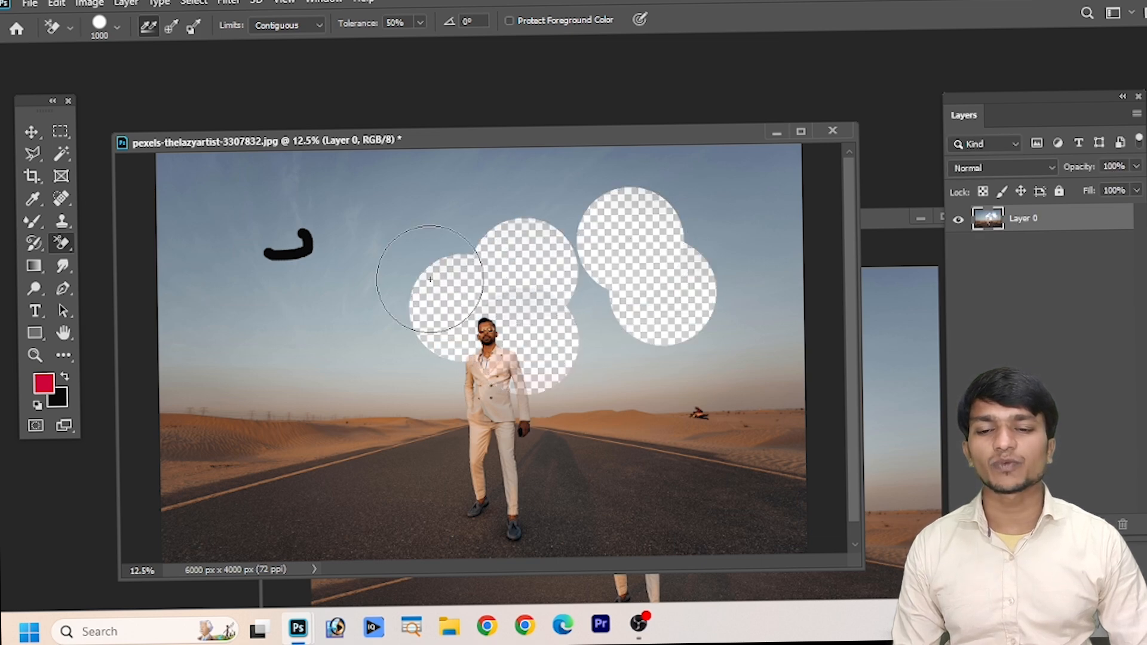
pyautogui.hotkey('ctrl', 'z')
pyautogui.hotkey('ctrl', 'z')
pyautogui.hotkey('ctrl', 'z')
pyautogui.hotkey('ctrl', 'z')
pyautogui.hotkey('ctrl', 'z')
pyautogui.hotkey('ctrl', 'z')
pyautogui.hotkey('ctrl', 'z')
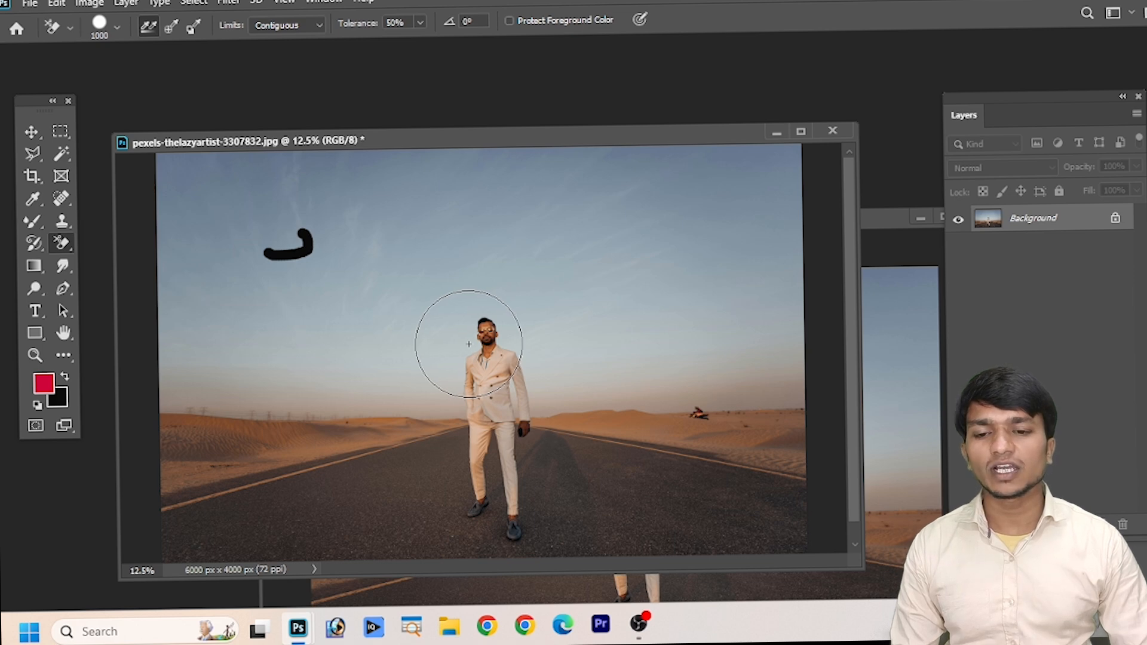
# Step: Try background-erasing overlapping patches around the man's head, torso and the sky on his left, and undo them
pyautogui.click(469, 344)
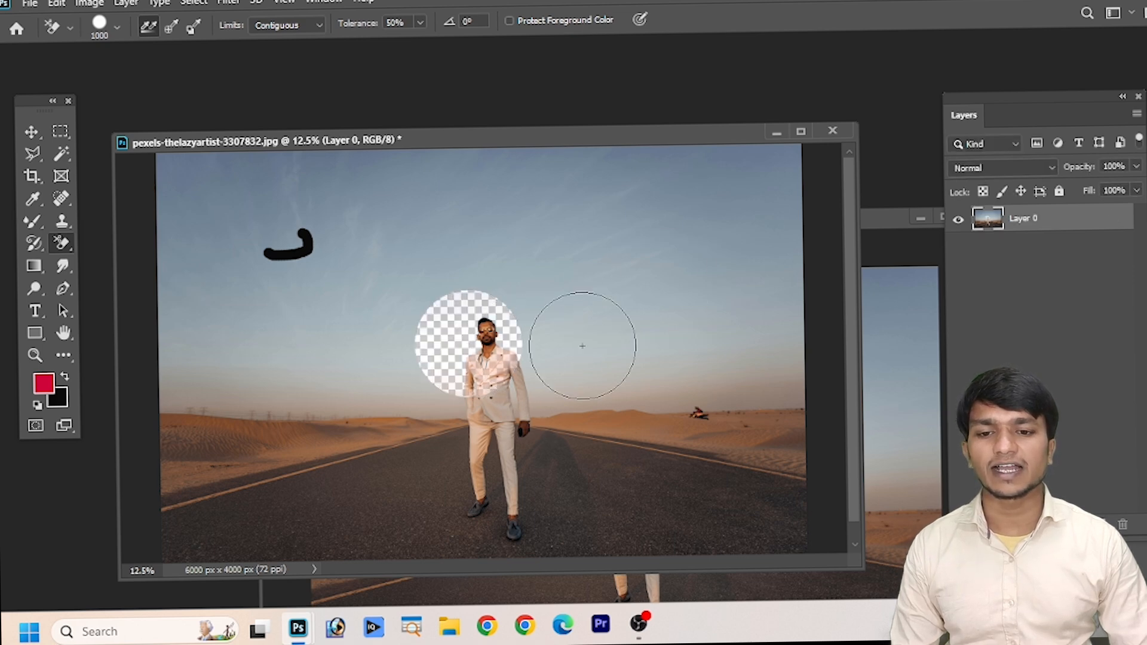
pyautogui.click(540, 381)
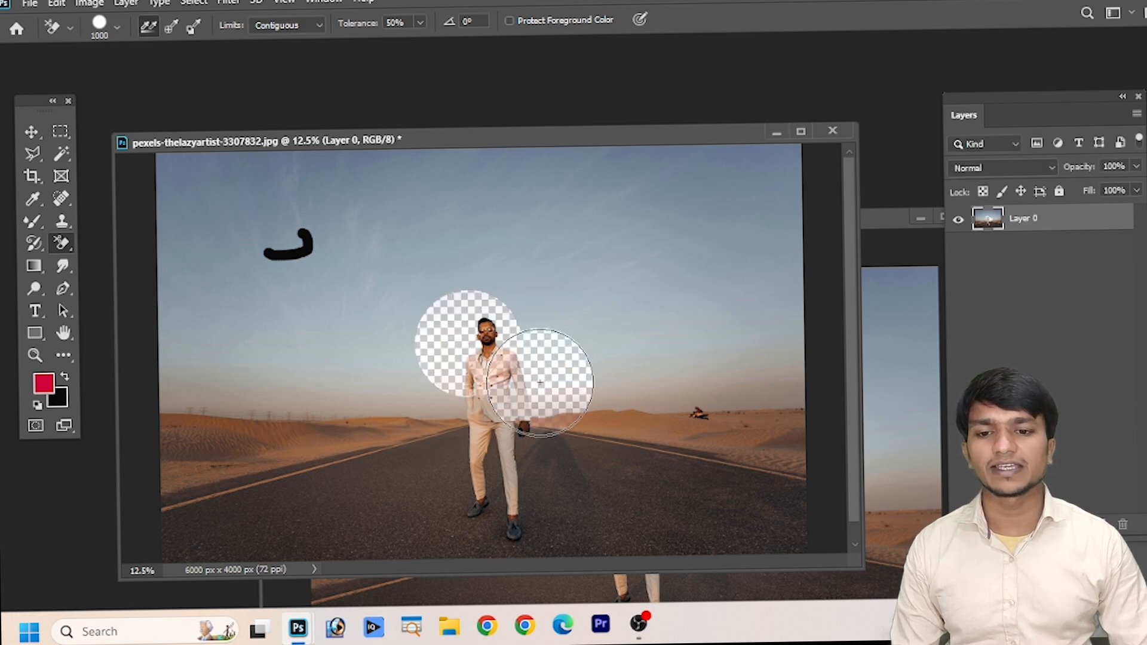
pyautogui.click(445, 404)
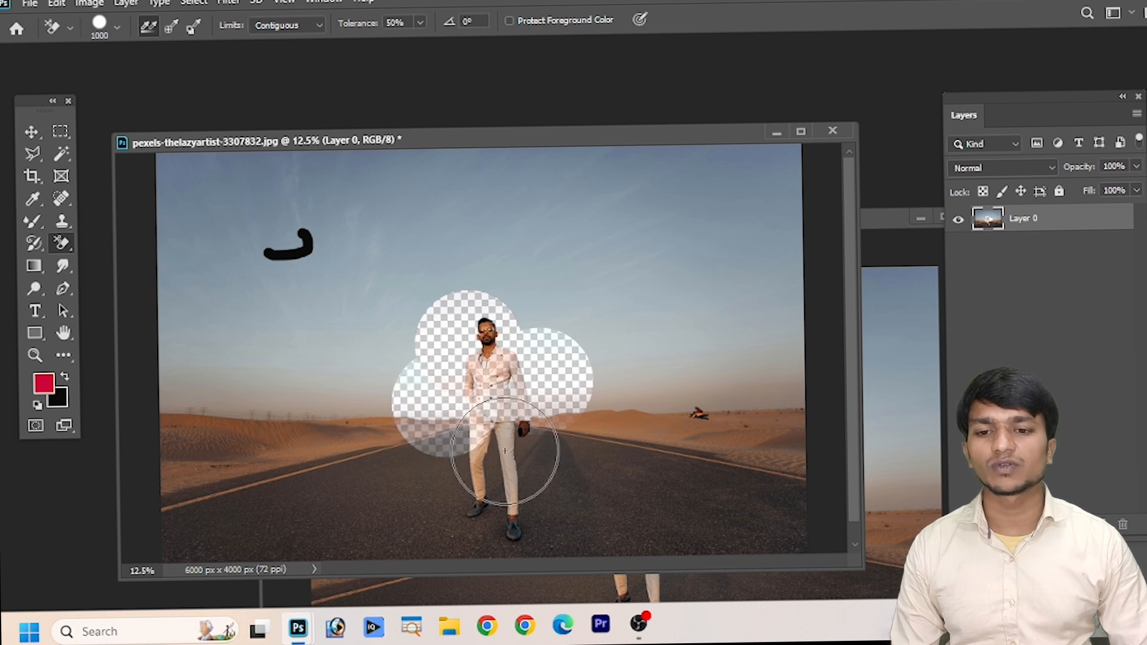
pyautogui.click(356, 367)
pyautogui.click(415, 312)
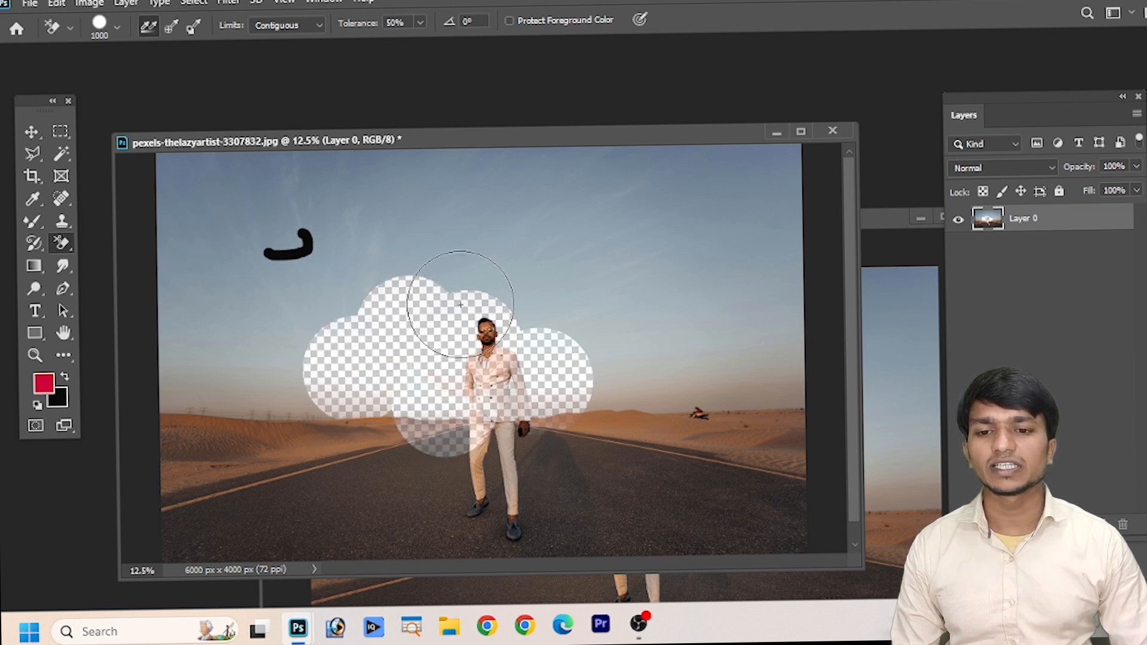
pyautogui.click(529, 288)
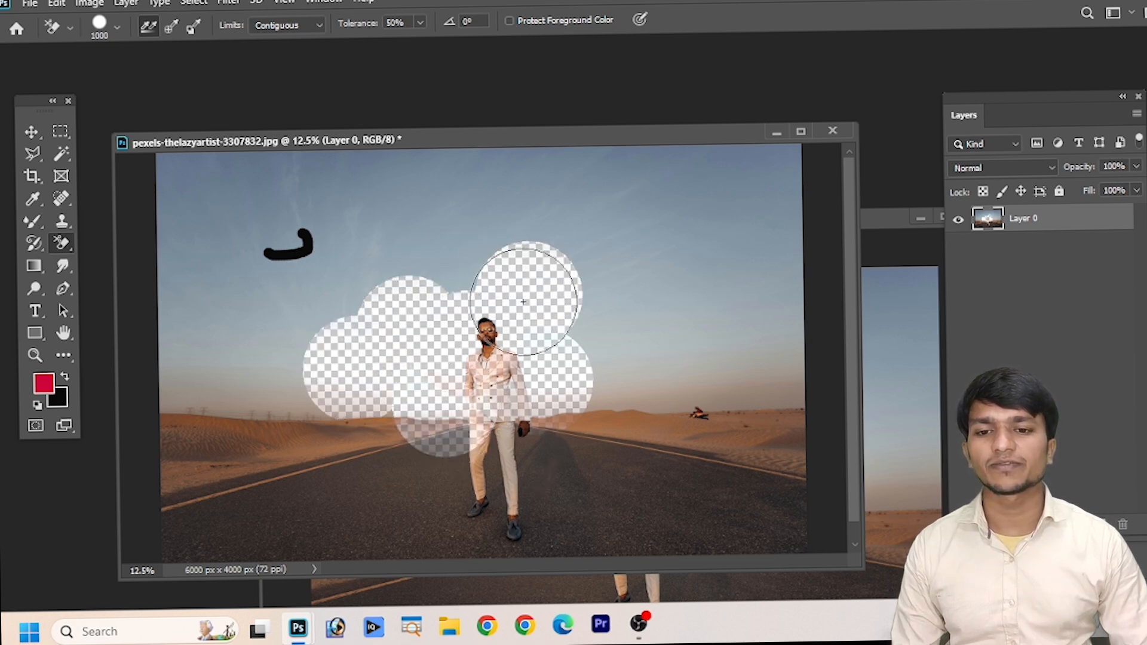
pyautogui.click(466, 268)
pyautogui.hotkey('ctrl', 'z')
pyautogui.hotkey('ctrl', 'z')
pyautogui.hotkey('ctrl', 'z')
pyautogui.hotkey('ctrl', 'z')
pyautogui.hotkey('ctrl', 'z')
pyautogui.hotkey('ctrl', 'z')
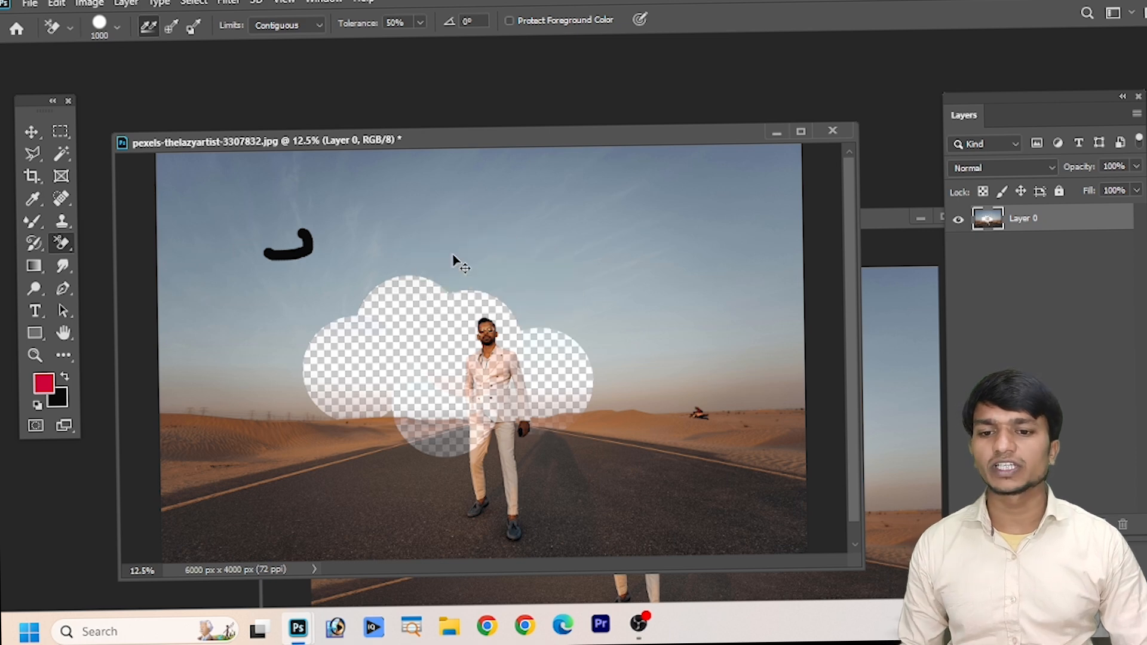
pyautogui.hotkey('ctrl', 'z')
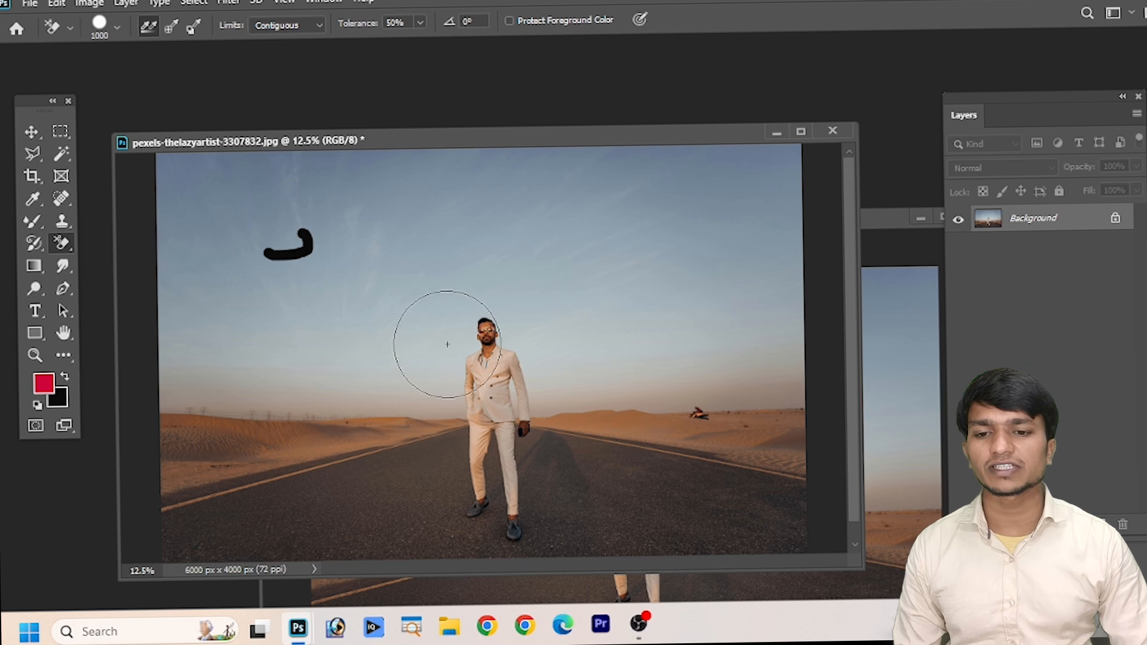
# Step: Try background-erasing two overlapping patches around the man's head on the desert photo, and undo both
pyautogui.click(469, 328)
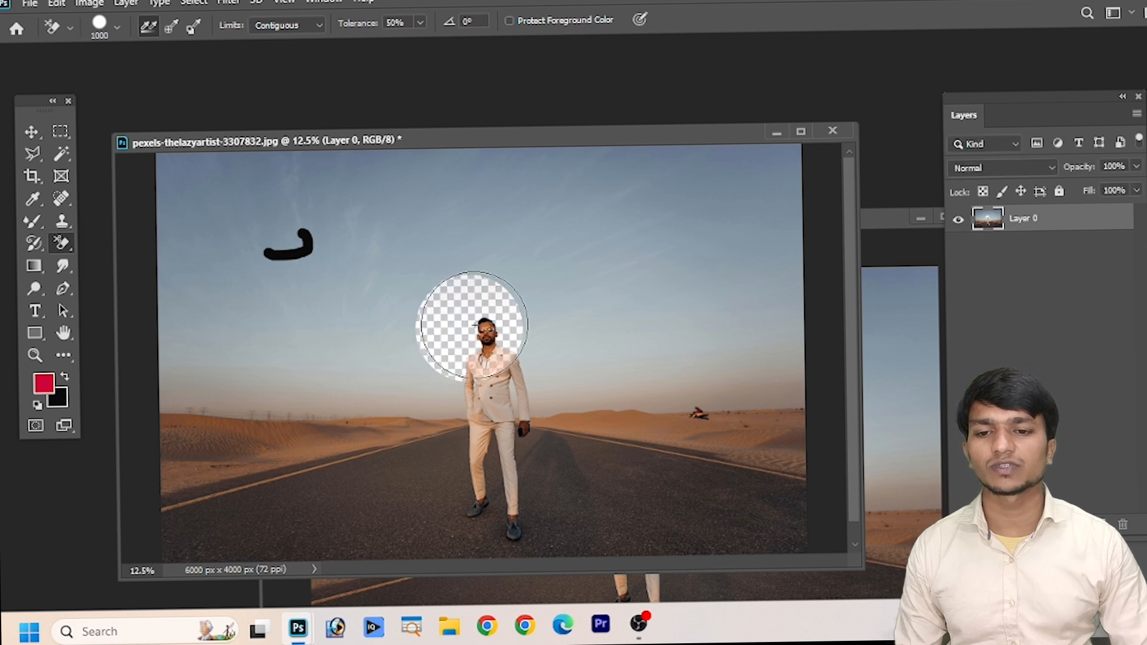
pyautogui.click(543, 326)
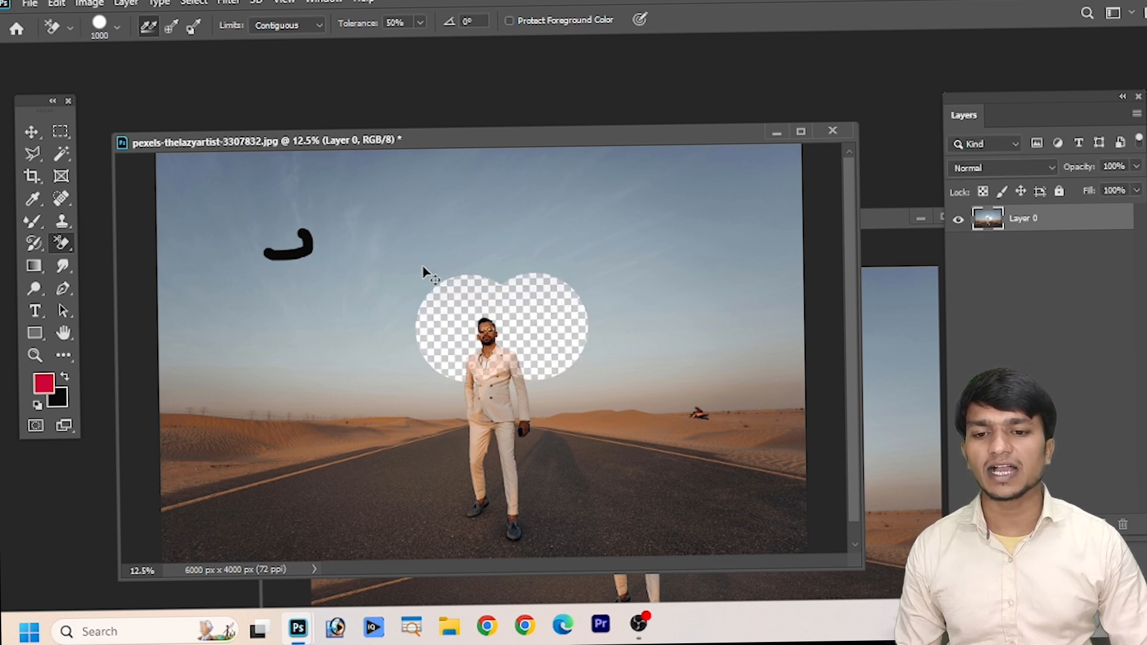
pyautogui.hotkey('ctrl', 'z')
pyautogui.hotkey('ctrl', 'z')
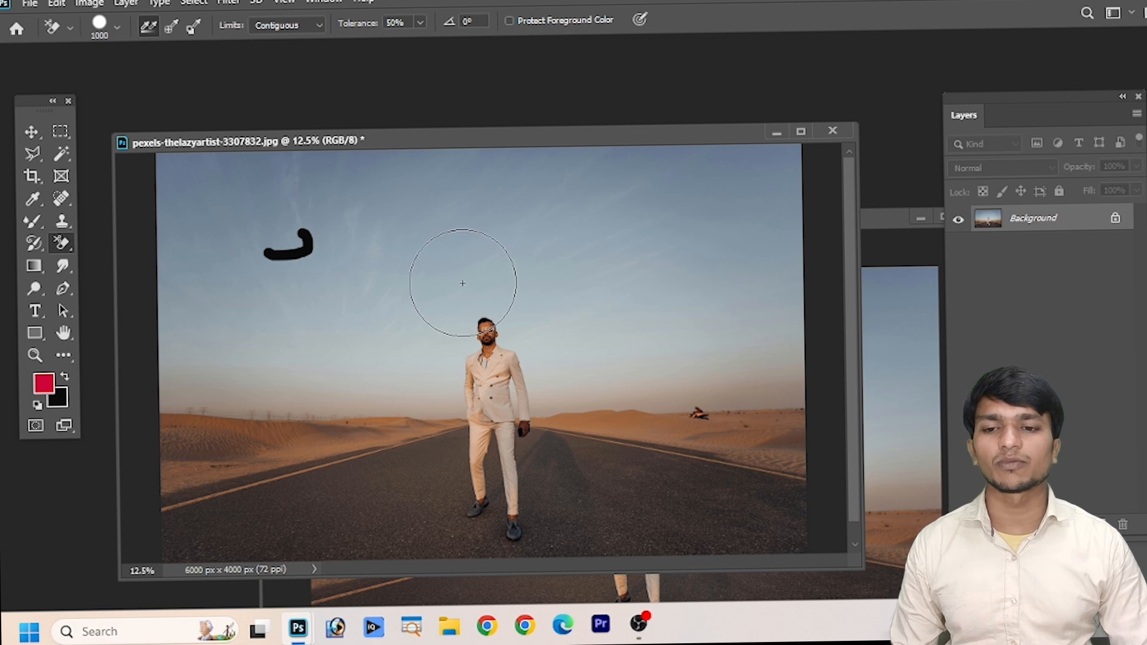
# Step: Erase three round patches of sky above and to either side of the man with the Background Eraser
pyautogui.click(462, 283)
pyautogui.click(620, 264)
pyautogui.click(395, 279)
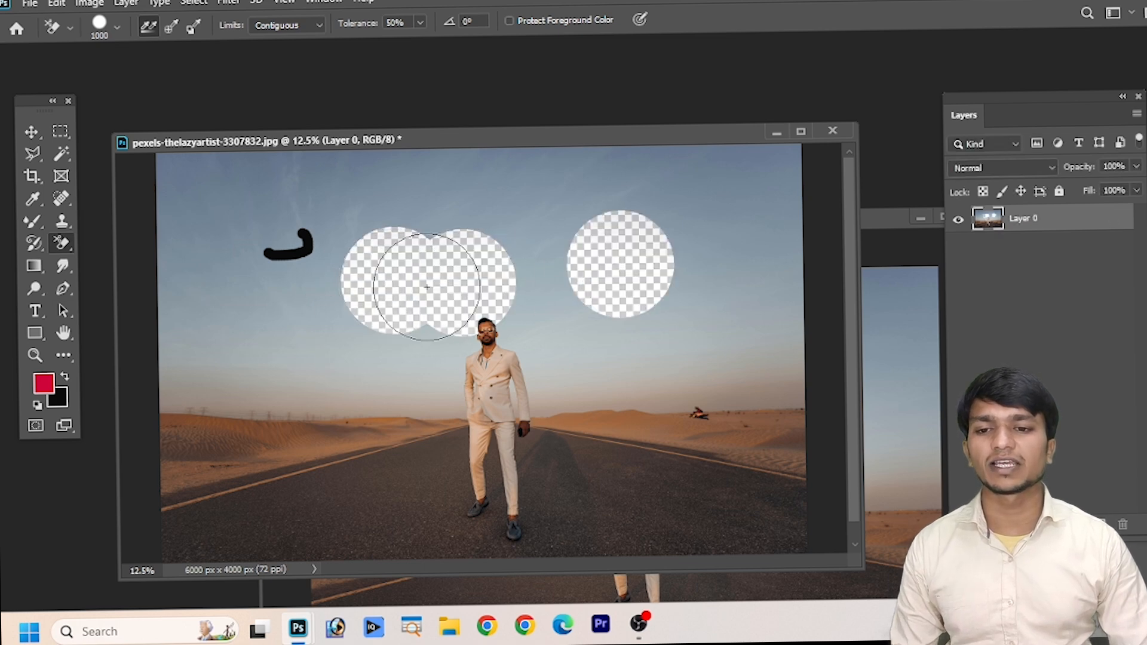
# Step: Move the desert photo's window out of the way and bring the garden document with the man layer into full view
pyautogui.moveTo(528, 142); pyautogui.dragTo(533, 411)
pyautogui.moveTo(572, 227); pyautogui.dragTo(421, 62)
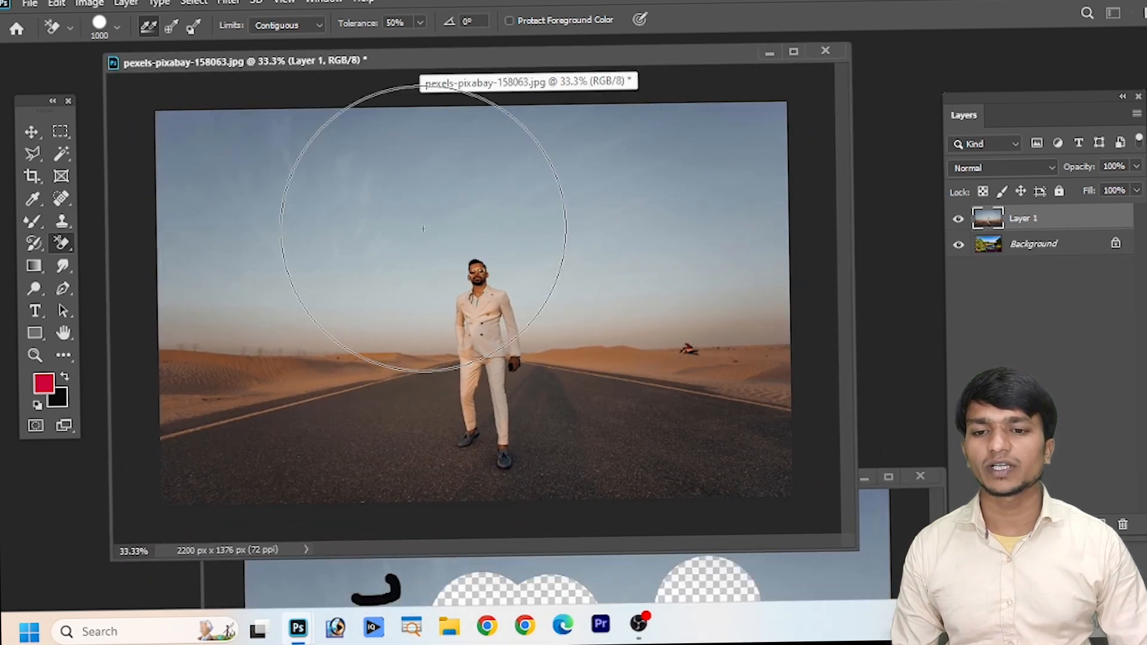
# Step: Background-erase the sky above the man and on his left side on Layer 1 to reveal the garden
pyautogui.click(402, 218)
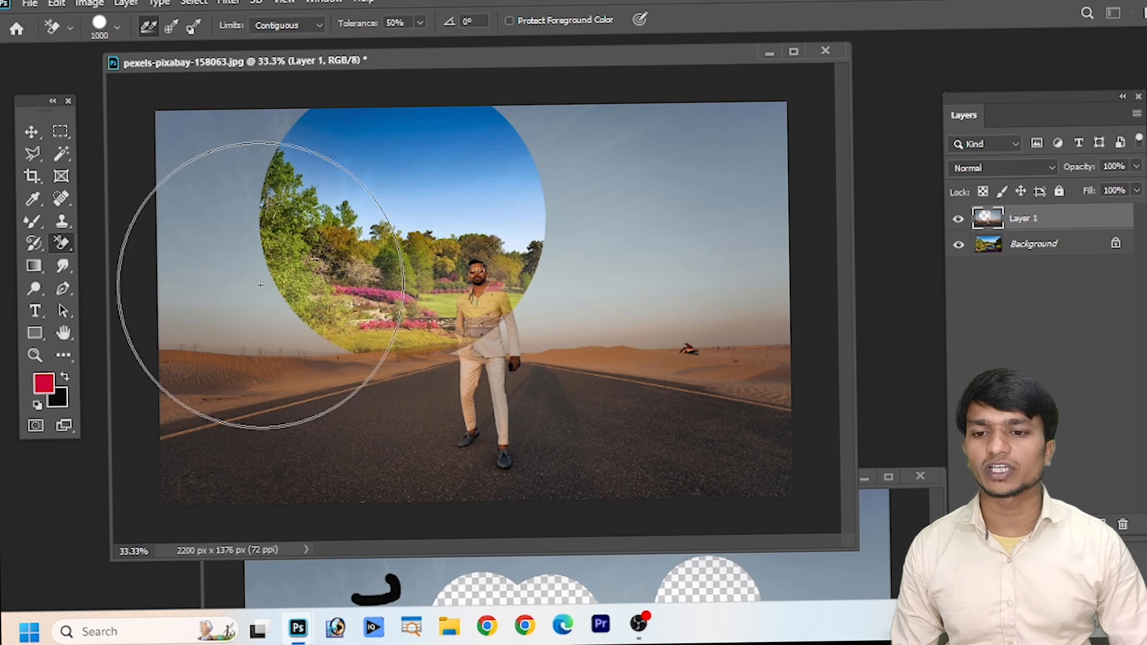
pyautogui.click(225, 180)
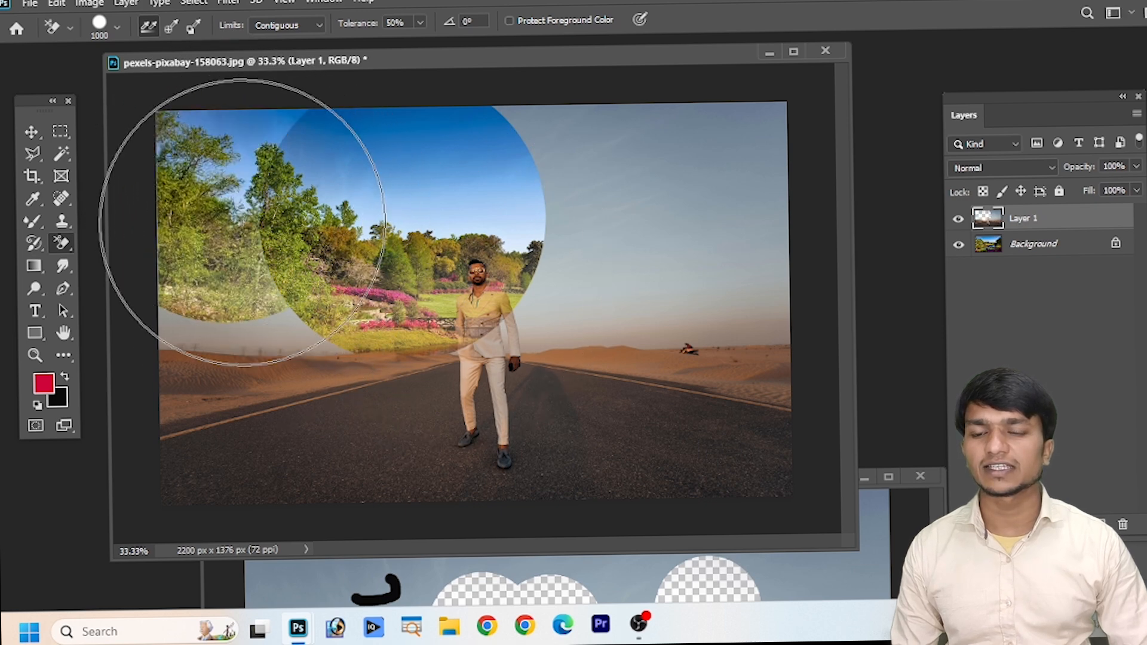
pyautogui.click(257, 191)
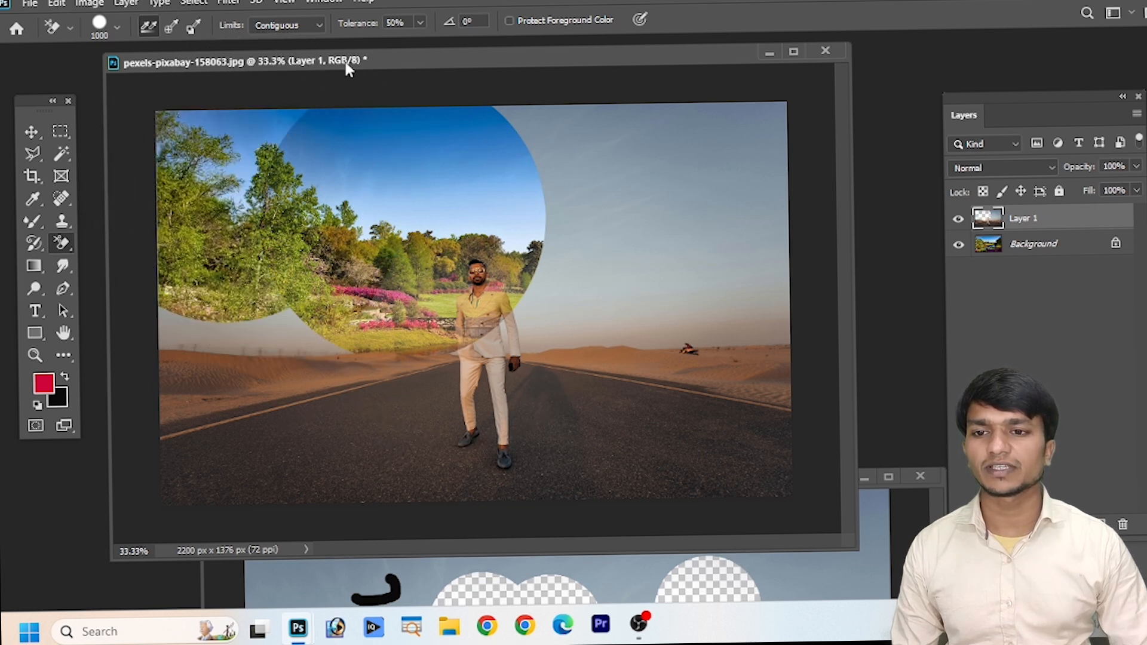
# Step: Set the Background Eraser's limits to Discontiguous and erase the sky on the other side of the man
pyautogui.click(319, 25)
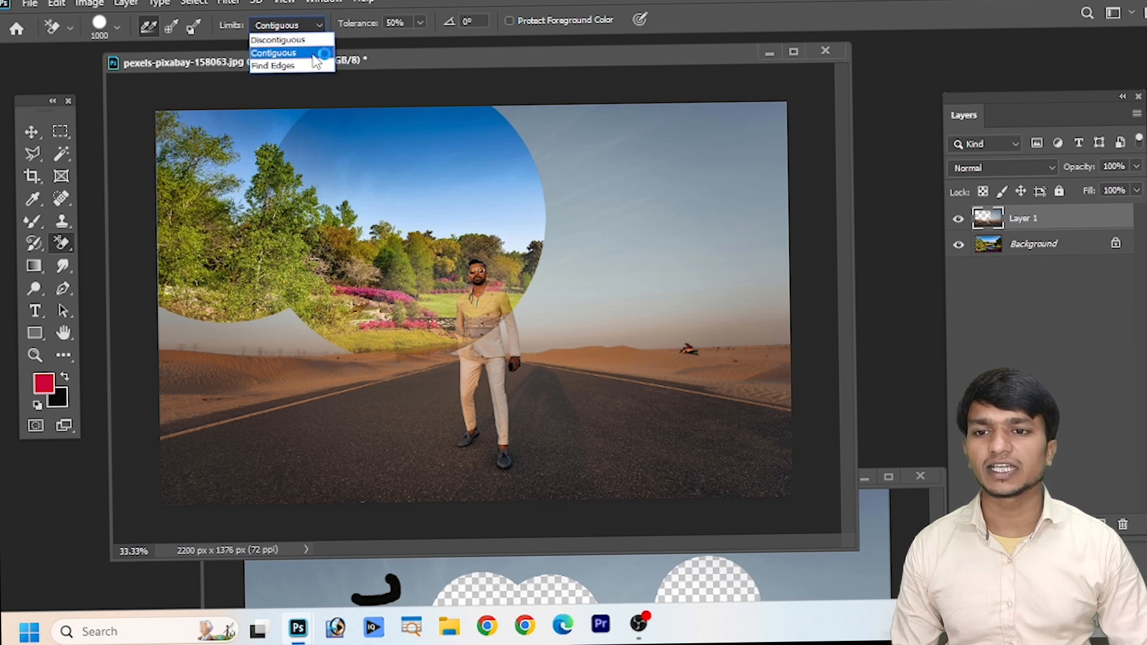
pyautogui.click(293, 40)
pyautogui.click(626, 172)
pyautogui.moveTo(626, 172)
pyautogui.mouseDown()
pyautogui.moveTo(621, 269)
pyautogui.moveTo(651, 268)
pyautogui.moveTo(616, 250)
pyautogui.mouseUp()
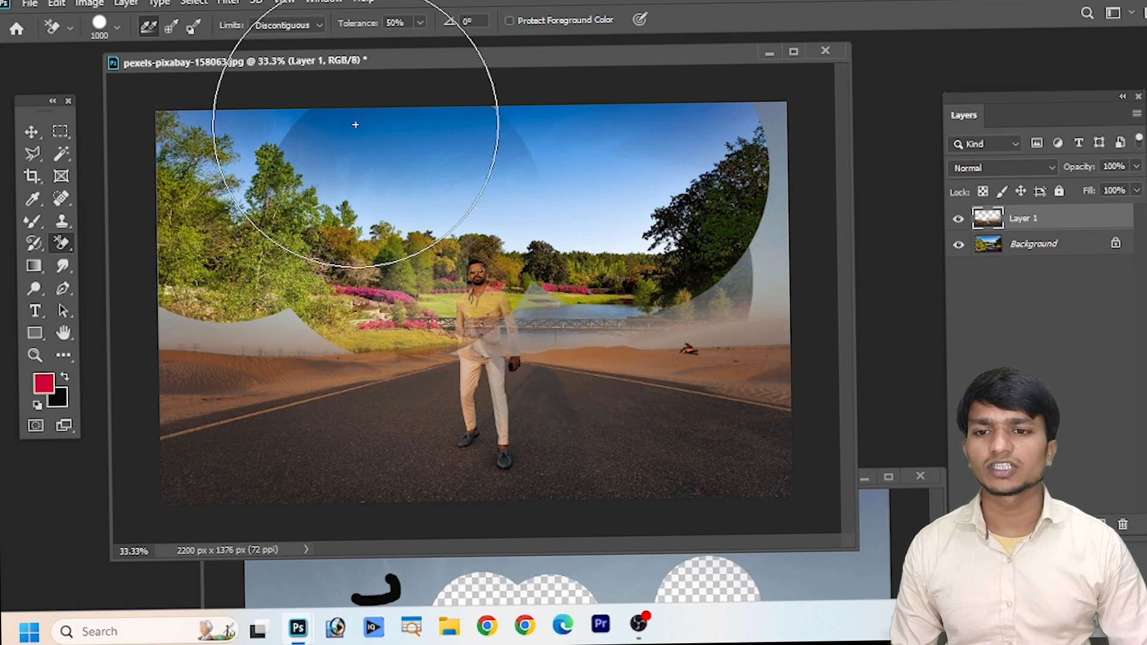
# Step: Set the Background Eraser's limits to Find Edges and erase the leftover sky and haze along the horizon
pyautogui.click(320, 26)
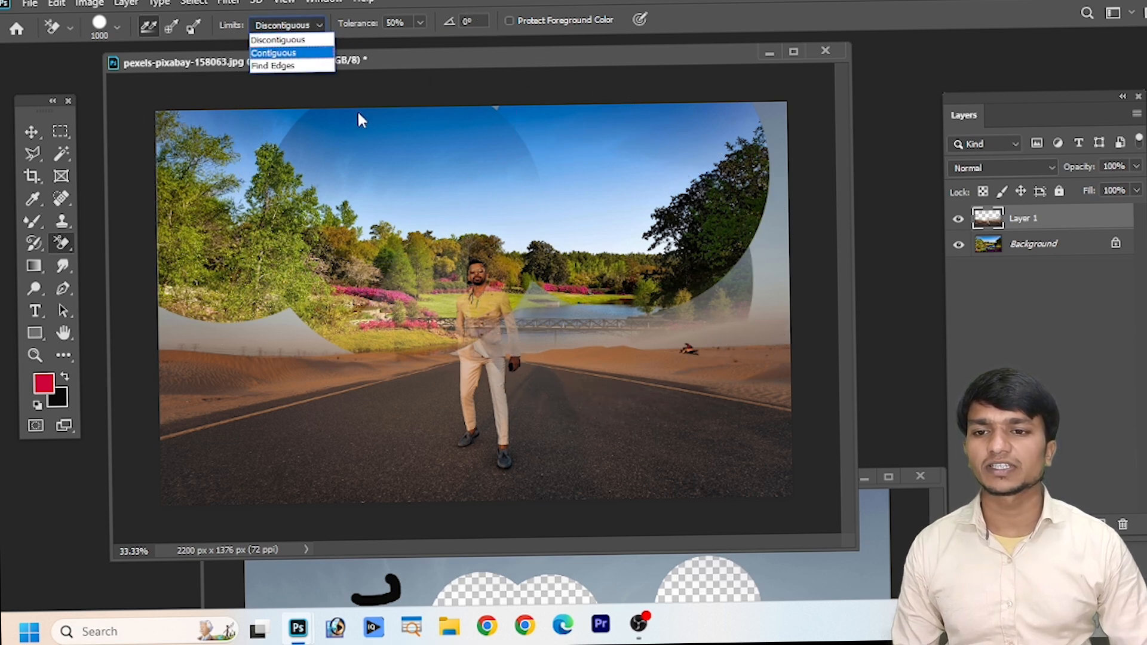
pyautogui.click(292, 64)
pyautogui.click(764, 233)
pyautogui.moveTo(759, 234)
pyautogui.mouseDown()
pyautogui.moveTo(716, 318)
pyautogui.moveTo(589, 341)
pyautogui.mouseUp()
pyautogui.moveTo(373, 365)
pyautogui.mouseDown()
pyautogui.moveTo(269, 363)
pyautogui.moveTo(287, 332)
pyautogui.mouseUp()
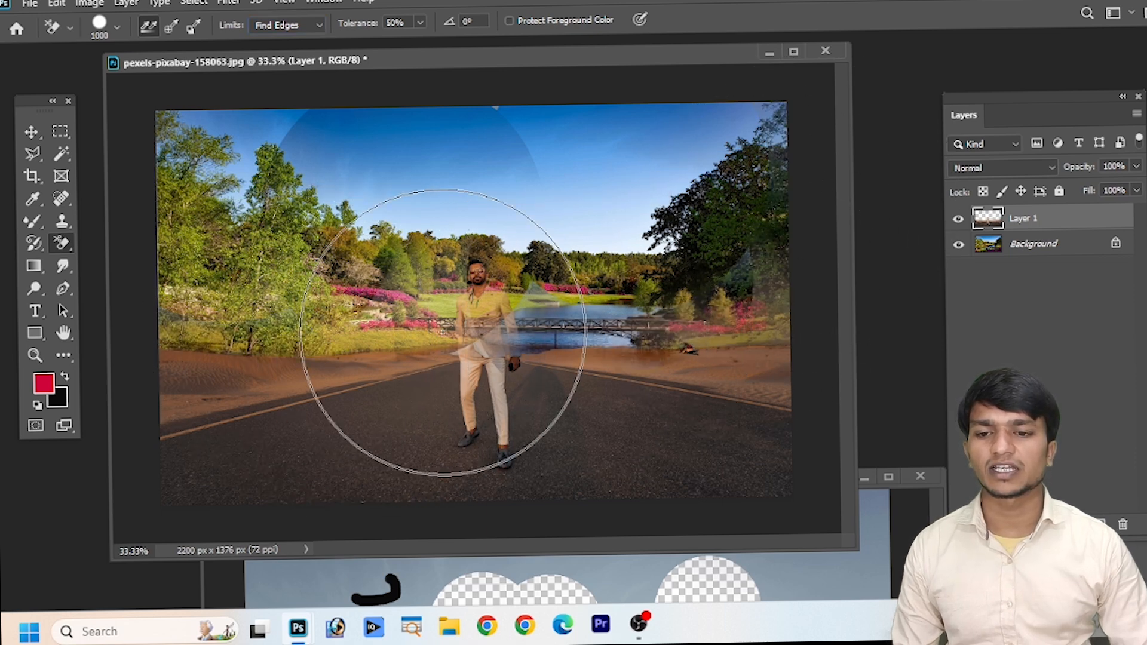
# Step: Erase one more patch beside the man's torso, and undo all the erasing on Layer 1
pyautogui.click(554, 318)
pyautogui.hotkey('ctrl', 'z')
pyautogui.hotkey('ctrl', 'z')
pyautogui.hotkey('ctrl', 'z')
pyautogui.hotkey('ctrl', 'z')
pyautogui.hotkey('ctrl', 'z')
pyautogui.hotkey('ctrl', 'z')
pyautogui.hotkey('ctrl', 'z')
pyautogui.hotkey('ctrl', 'z')
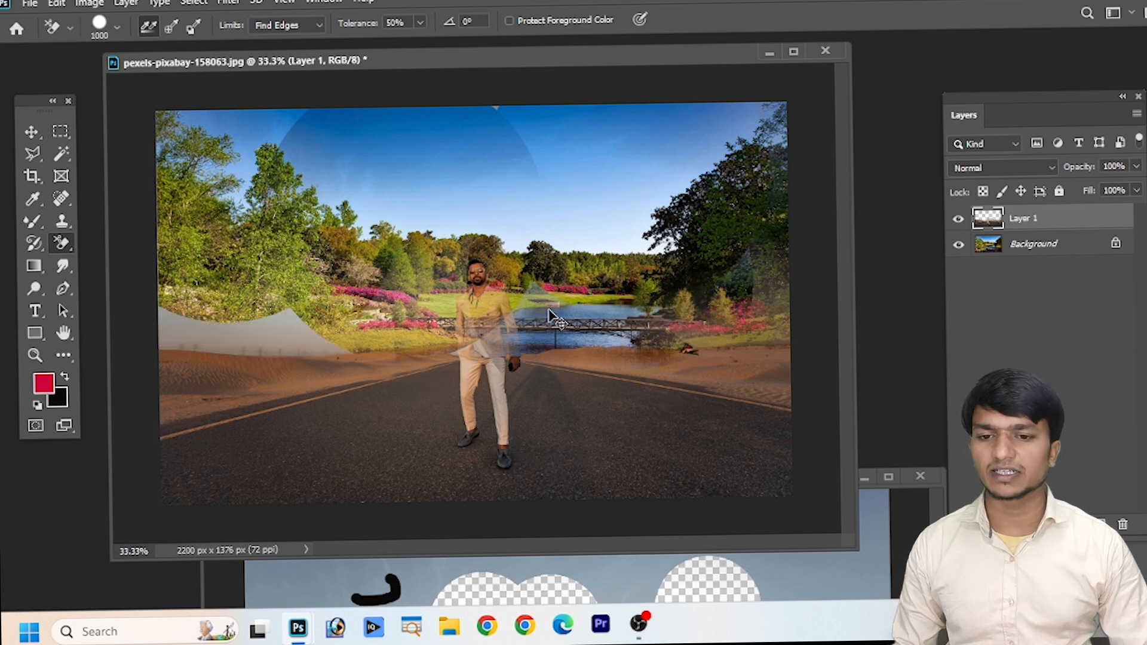
pyautogui.hotkey('ctrl', 'z')
pyautogui.hotkey('ctrl', 'z')
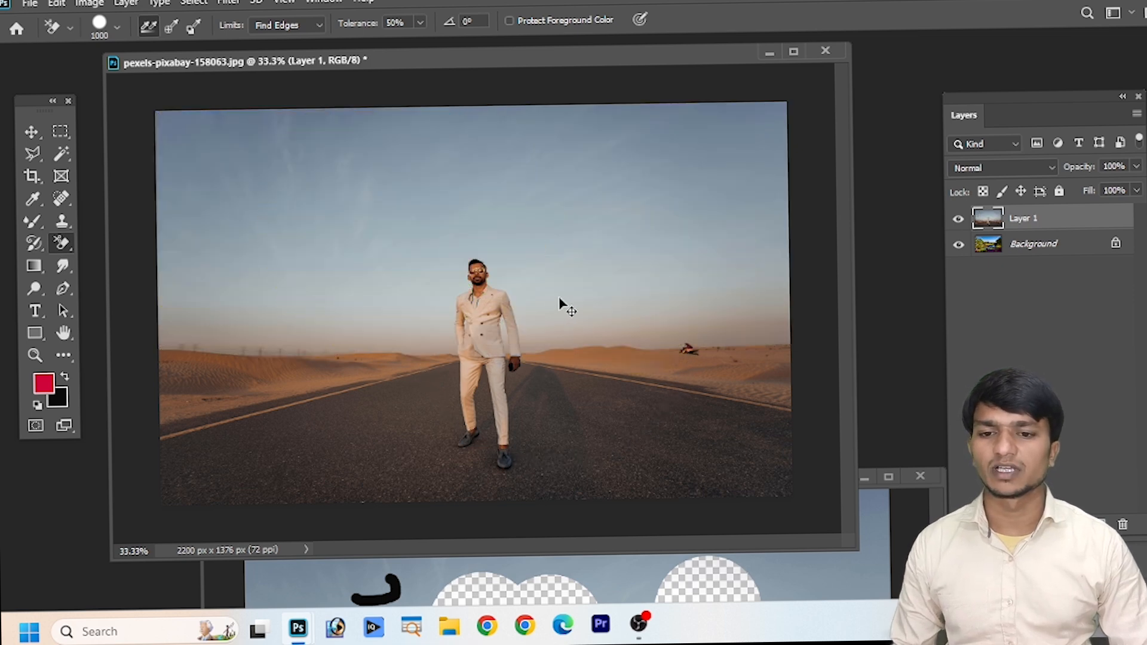
# Step: Background-erase the desert sky around the man on Layer 1, including the leftover wedges along the upper edge
pyautogui.click(420, 217)
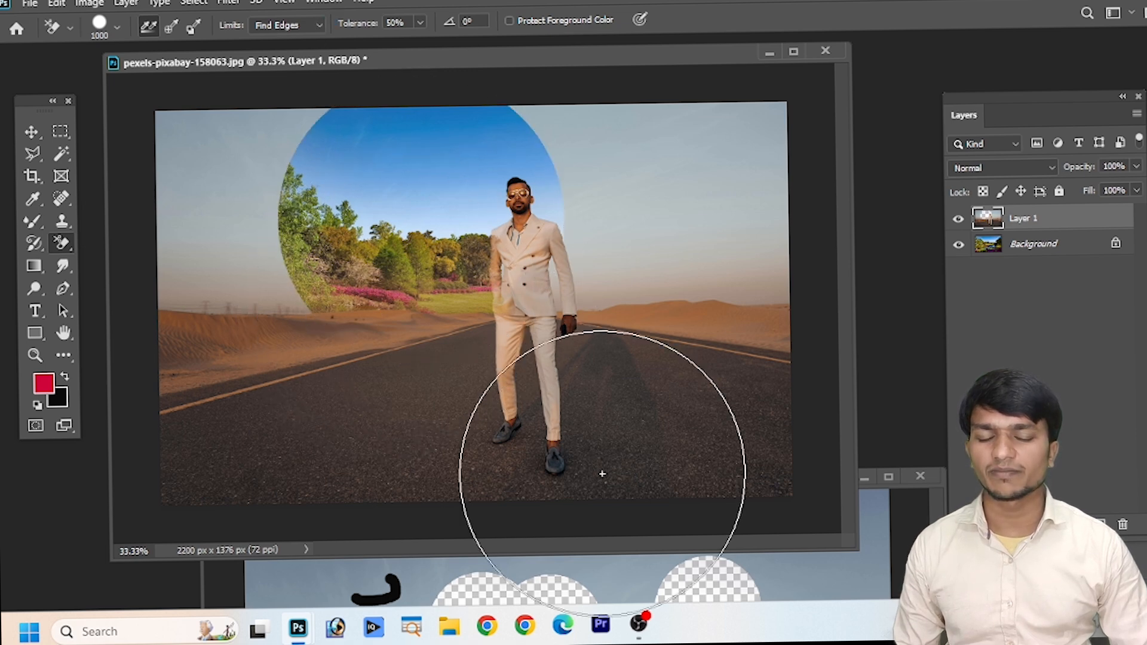
pyautogui.click(636, 209)
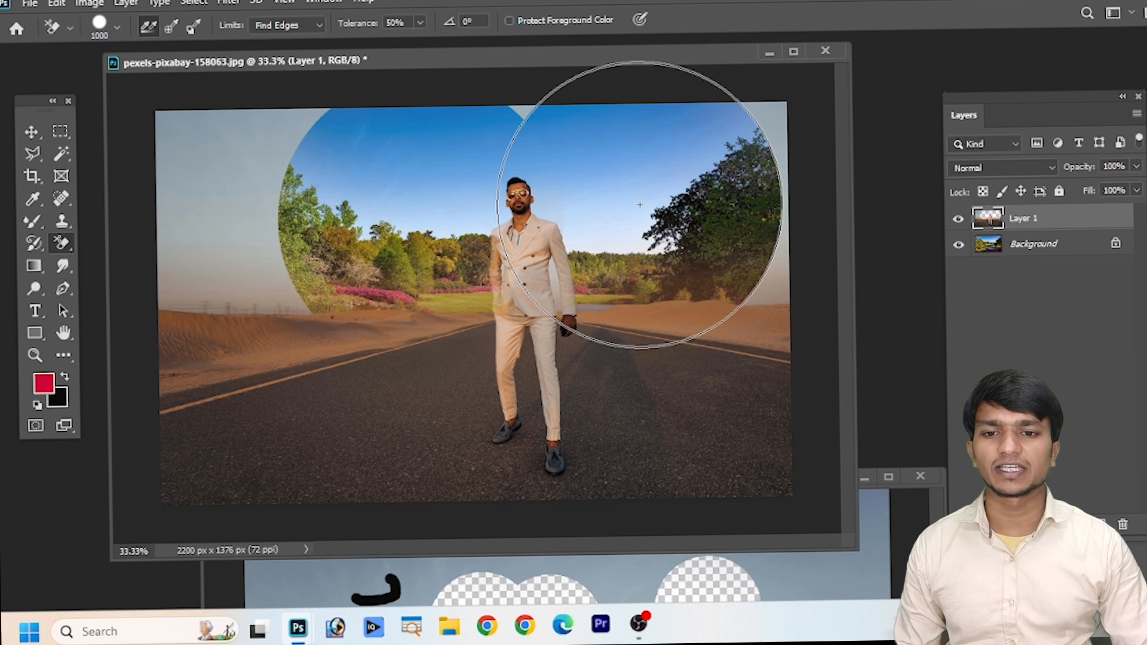
pyautogui.click(211, 210)
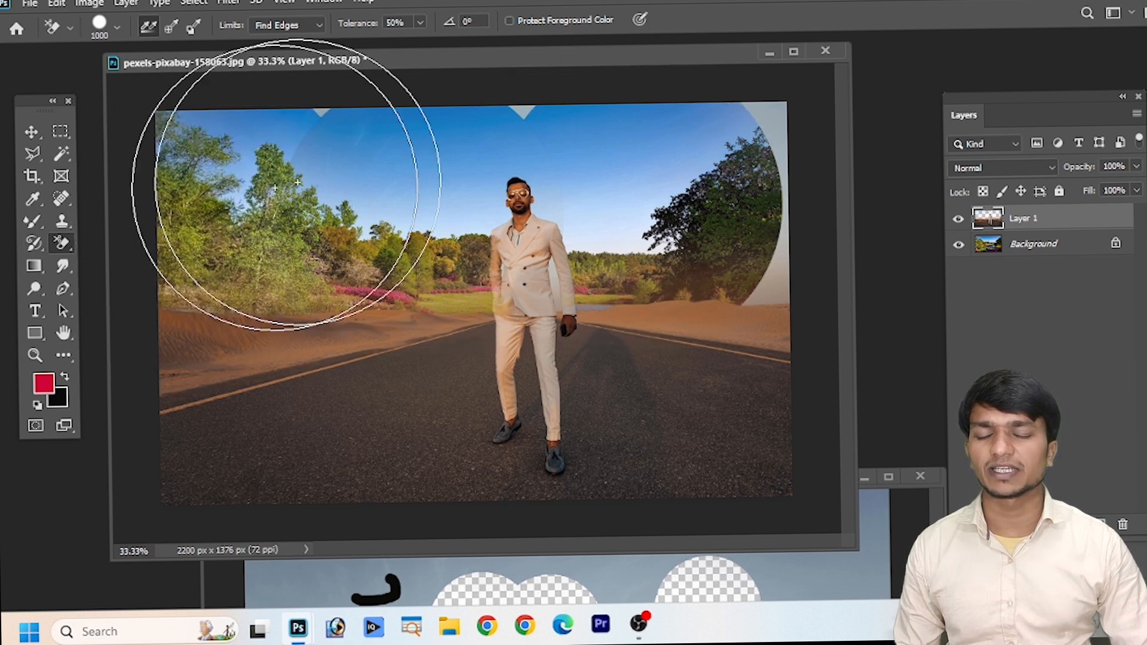
pyautogui.click(317, 113)
pyautogui.click(526, 105)
pyautogui.click(775, 158)
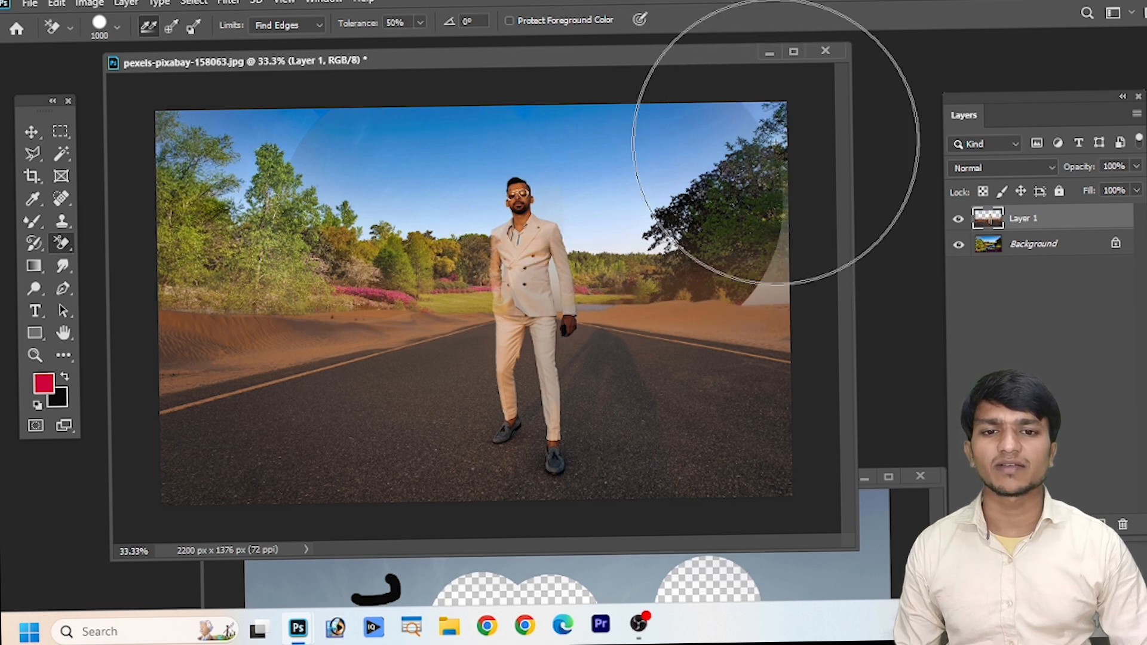
# Step: Background-erase the leftover sky and sand dunes on the right side of the road, under the large tree
pyautogui.click(774, 295)
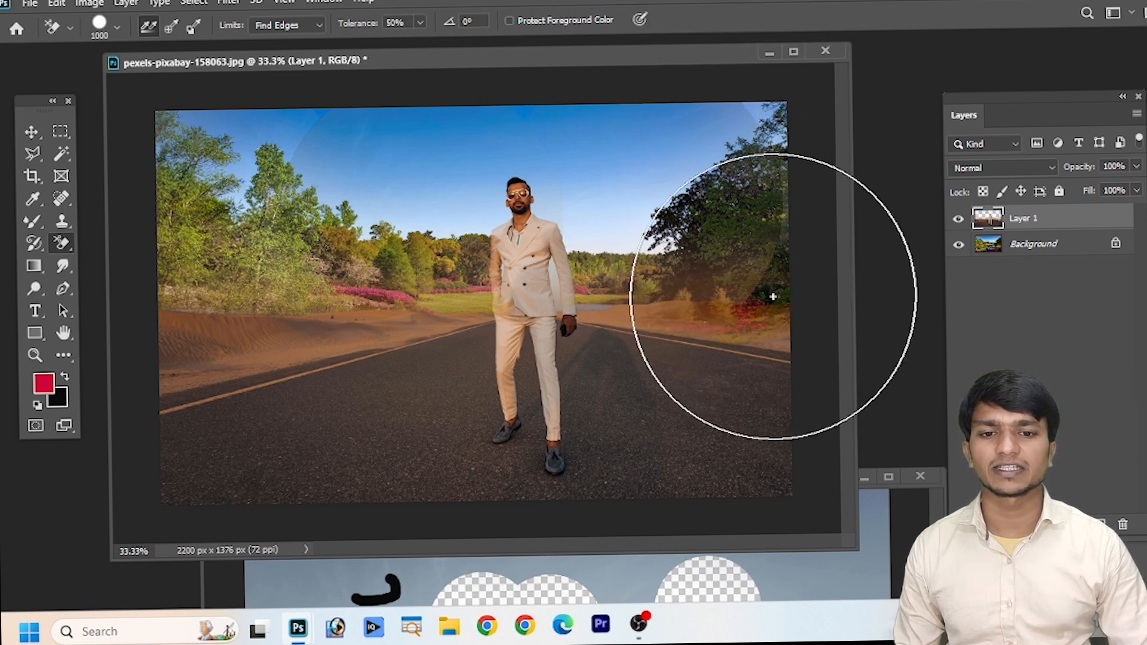
pyautogui.click(740, 273)
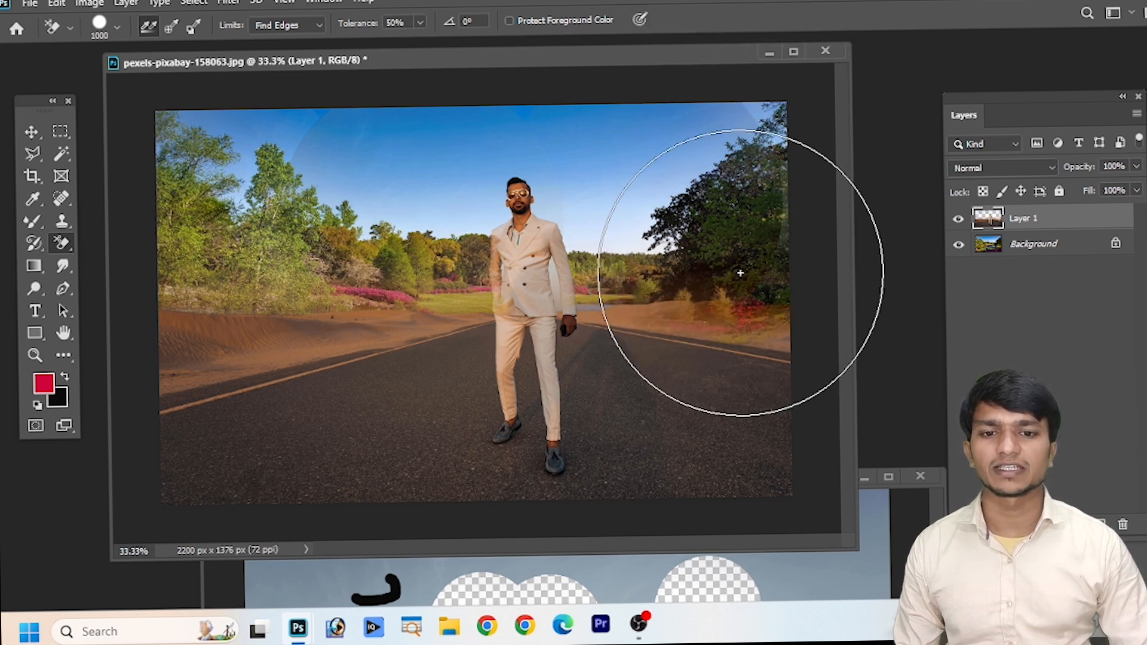
pyautogui.click(678, 293)
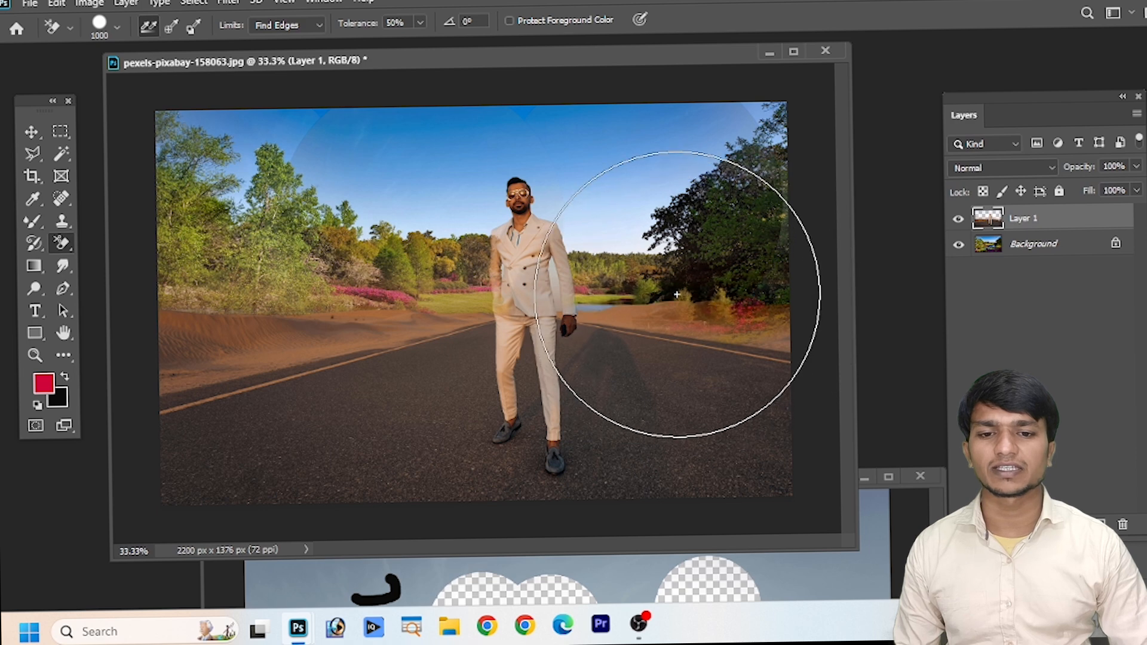
pyautogui.click(627, 310)
pyautogui.click(746, 316)
pyautogui.click(769, 323)
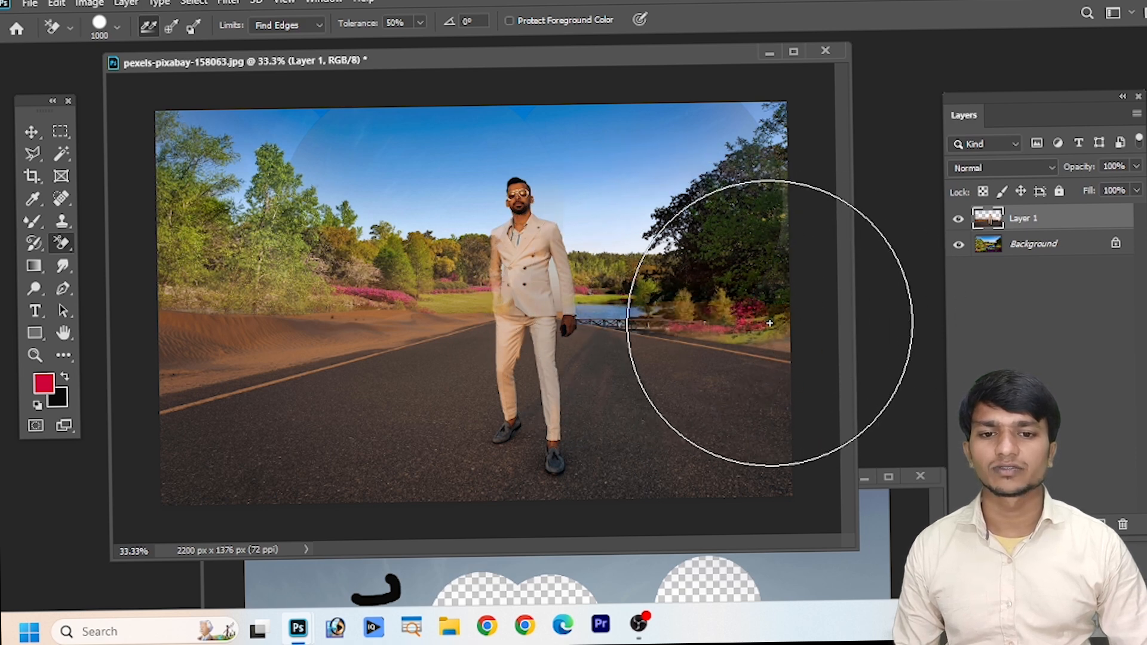
# Step: Background-erase the sand dunes along the left side of the road, from the man out to the photo's edge
pyautogui.click(419, 302)
pyautogui.click(384, 317)
pyautogui.click(346, 340)
pyautogui.click(298, 354)
pyautogui.click(229, 349)
pyautogui.click(222, 332)
pyautogui.click(196, 354)
pyautogui.click(173, 389)
pyautogui.click(177, 339)
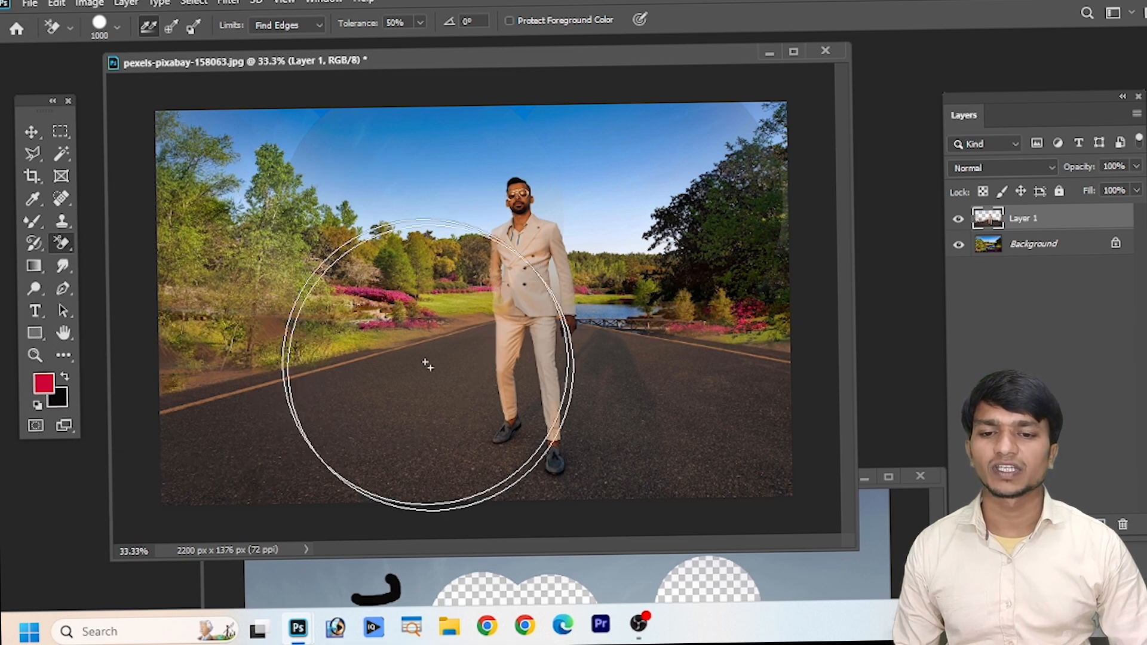
# Step: Examine the composite of the man and road against the garden background at several zoom levels
pyautogui.hotkey('ctrl', '-')
pyautogui.hotkey('ctrl', '-')
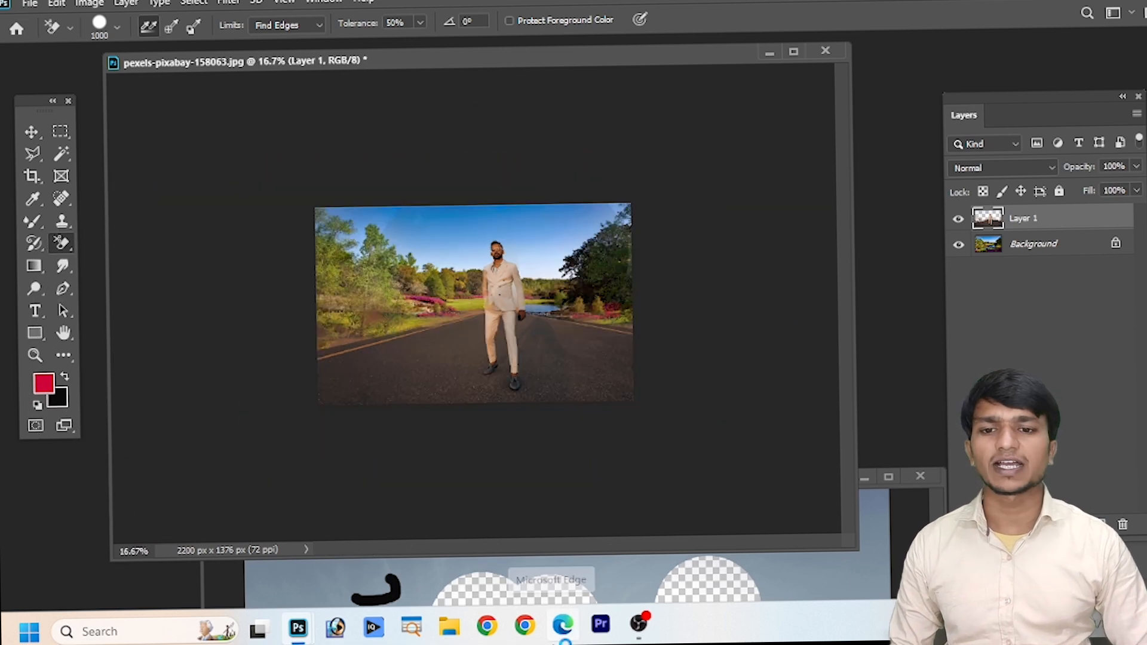
pyautogui.hotkey('ctrl', '+')
pyautogui.hotkey('ctrl', '+')
pyautogui.hotkey('ctrl', '-')
pyautogui.hotkey('ctrl', '-')
pyautogui.hotkey('ctrl', '+')
pyautogui.hotkey('ctrl', '+')
pyautogui.hotkey('ctrl', '+')
pyautogui.hotkey('ctrl', '-')
pyautogui.hotkey('ctrl', '+')
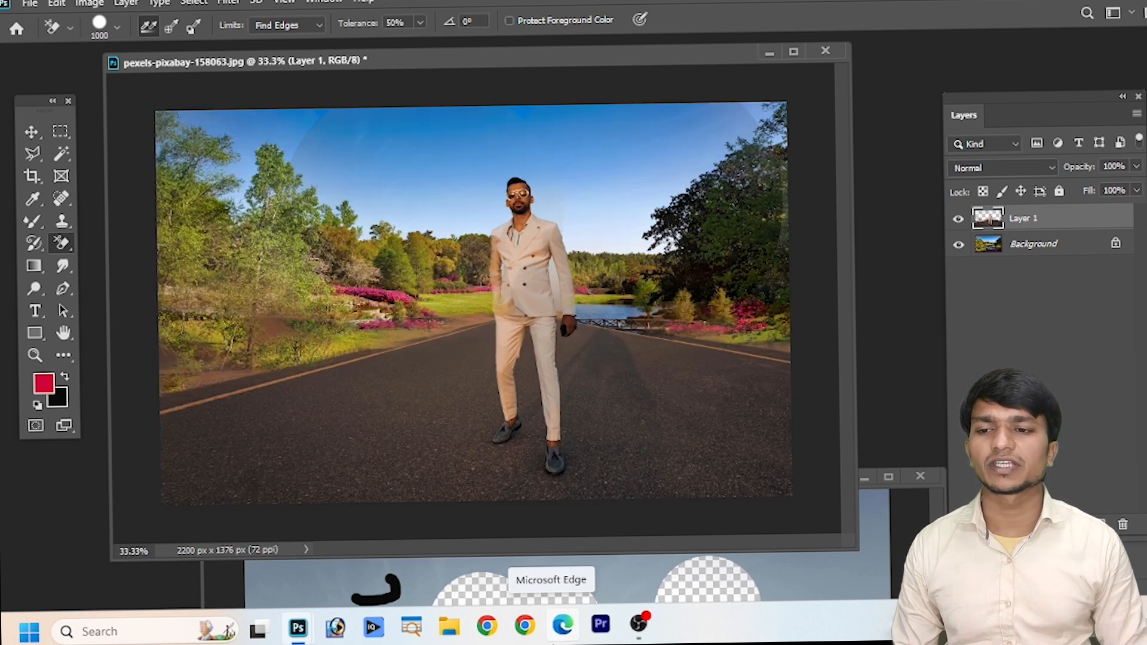
pyautogui.rightClick(64, 250)
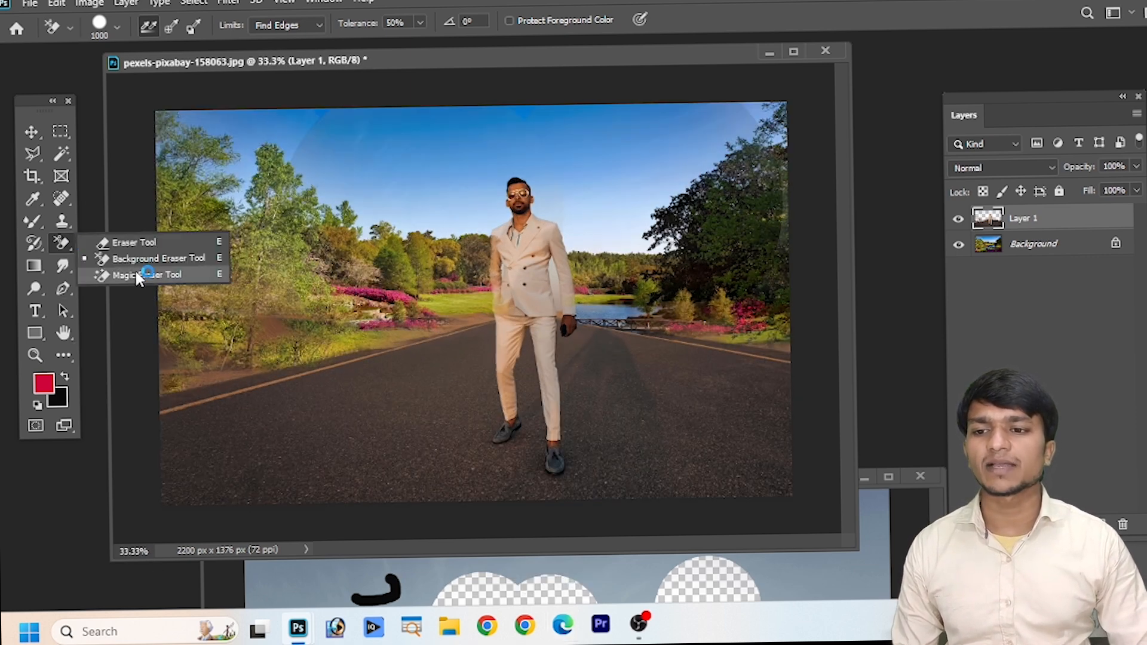
pyautogui.click(153, 259)
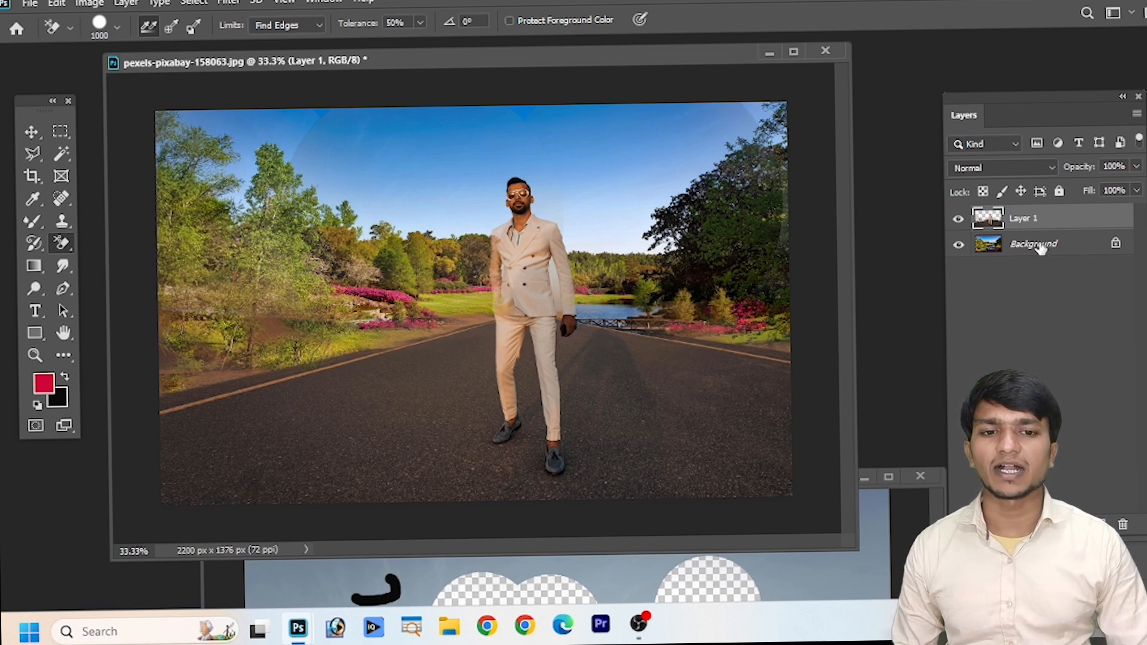
# Step: Delete Layer 1 from the garden document
pyautogui.rightClick(1061, 217)
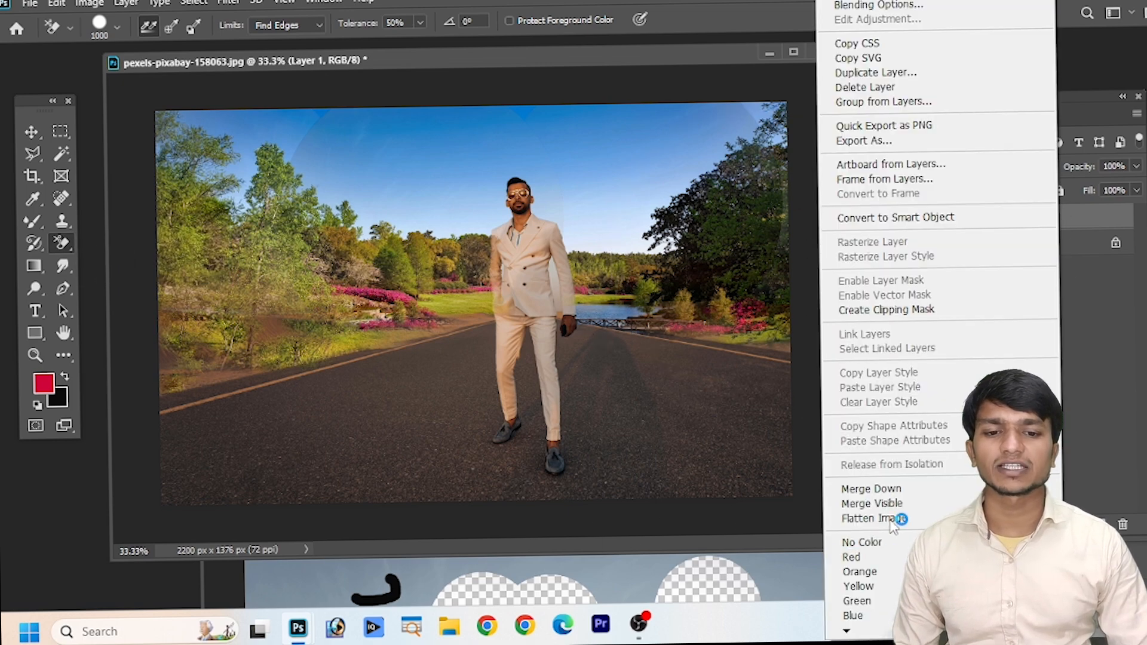
pyautogui.click(587, 393)
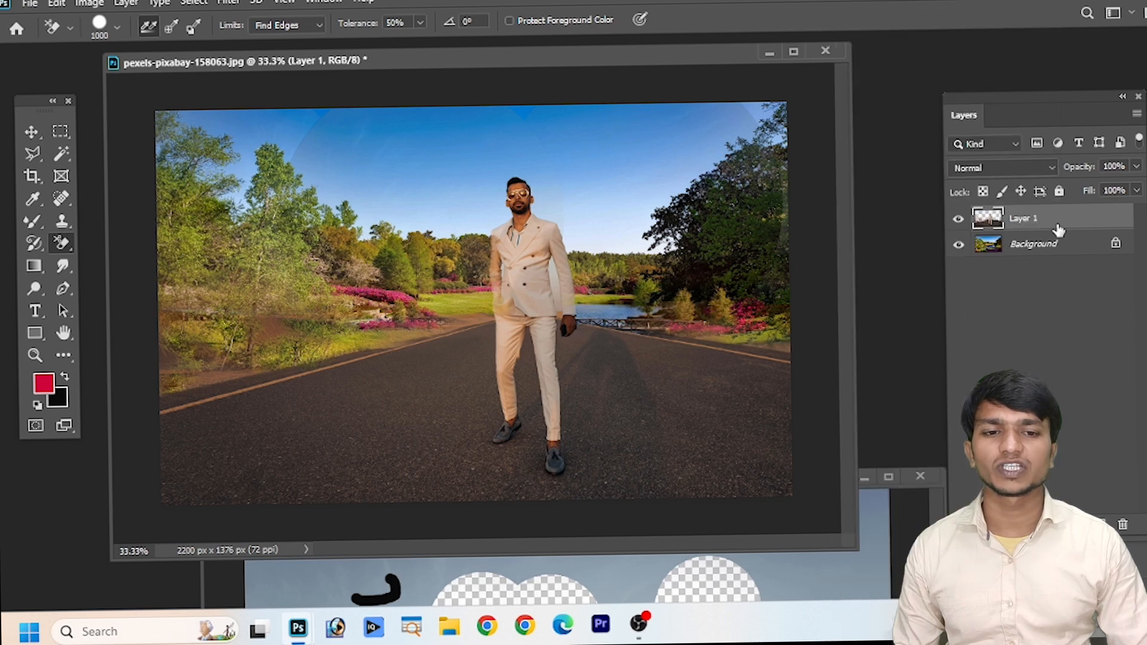
pyautogui.press('Delete')
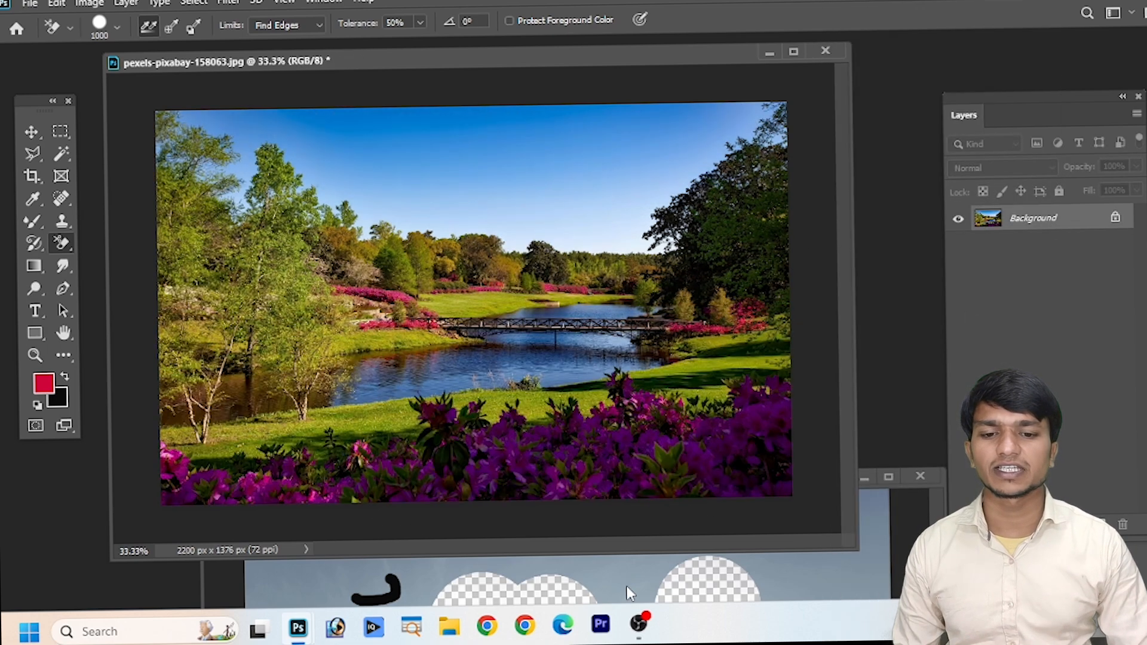
# Step: Bring the desert photo's window to the front and undo its erased sky patches and the black stroke
pyautogui.click(687, 588)
pyautogui.moveTo(685, 486); pyautogui.dragTo(605, 77)
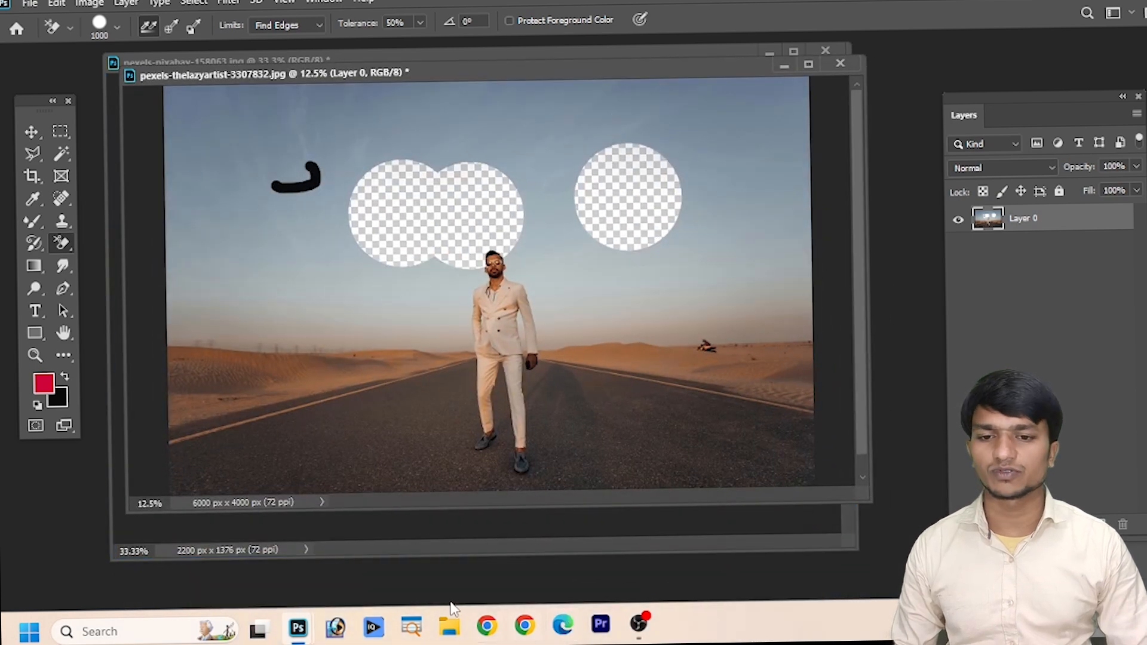
pyautogui.hotkey('ctrl', 'z')
pyautogui.hotkey('ctrl', 'z')
pyautogui.hotkey('ctrl', 'z')
pyautogui.hotkey('ctrl', 'z')
pyautogui.hotkey('ctrl', 'z')
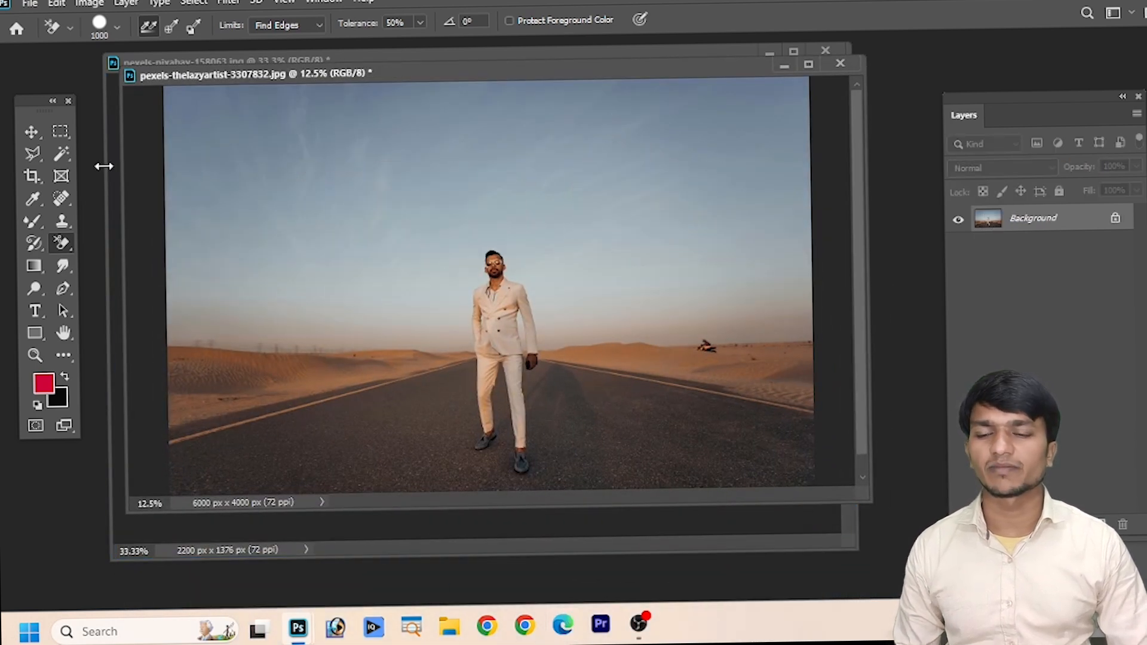
# Step: Resize the desert photo to 3000 × 2000 pixels
pyautogui.rightClick(371, 73)
pyautogui.click(418, 92)
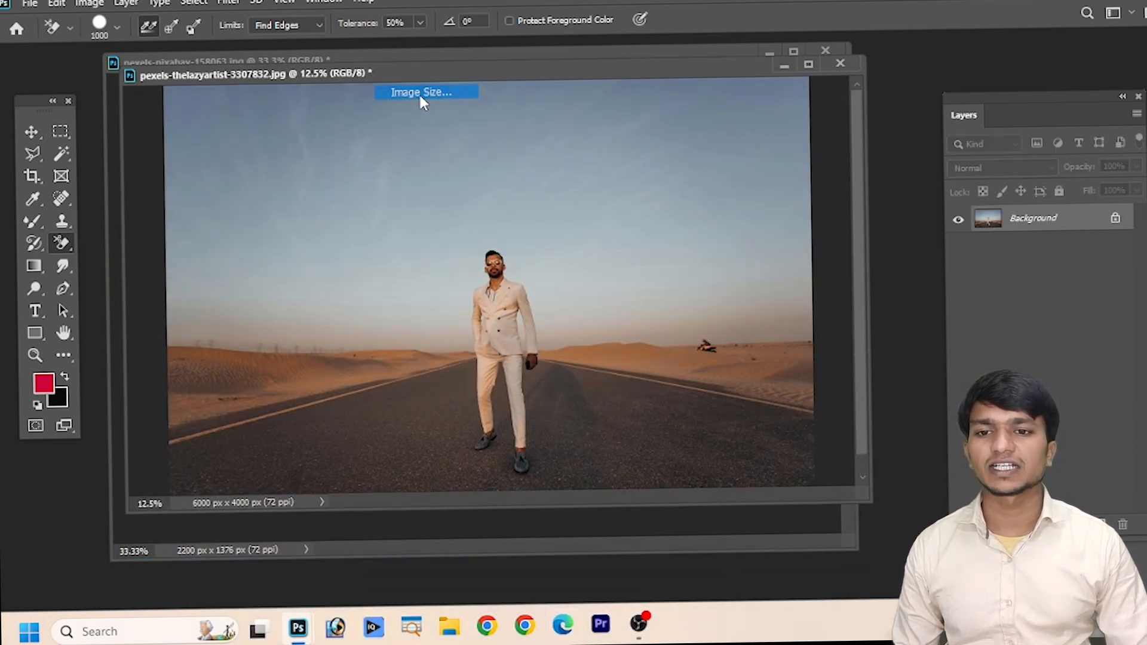
pyautogui.write('3000')
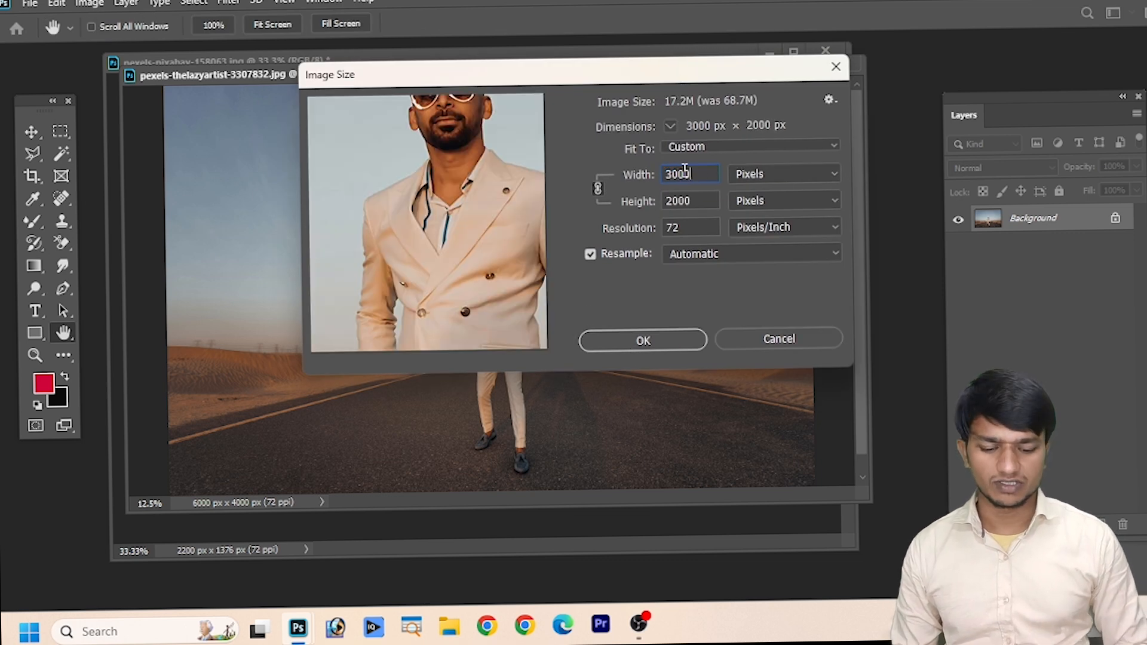
pyautogui.press('Return')
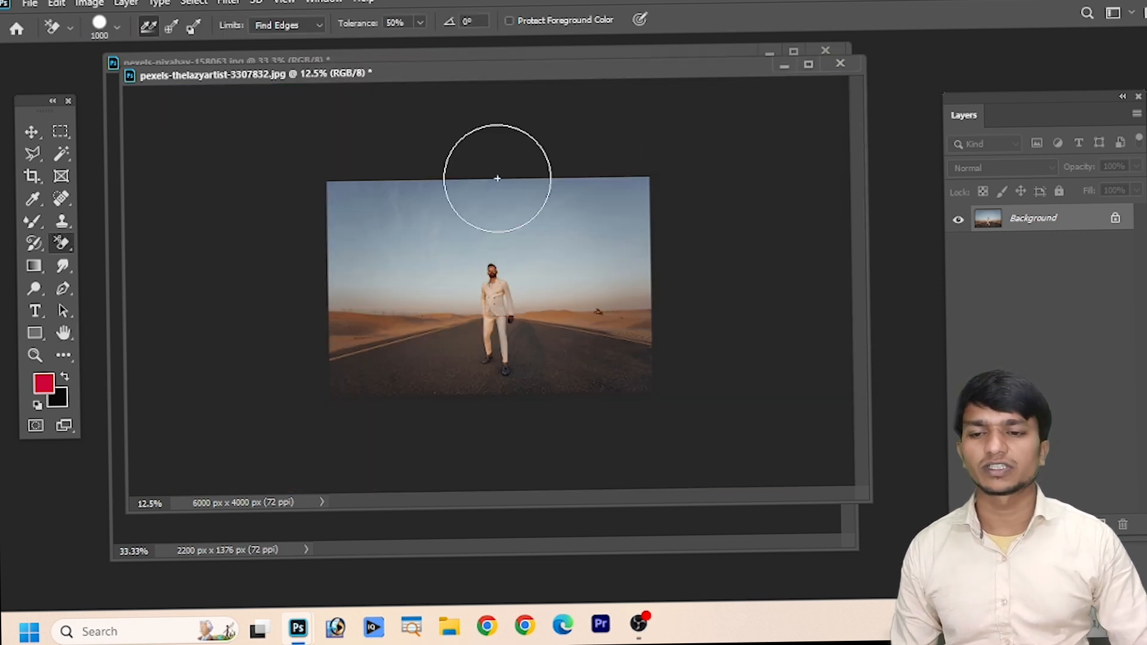
# Step: Move the desert photo's window aside, then copy the photo into the garden document as a layer covering the garden
pyautogui.moveTo(450, 74); pyautogui.dragTo(739, 127)
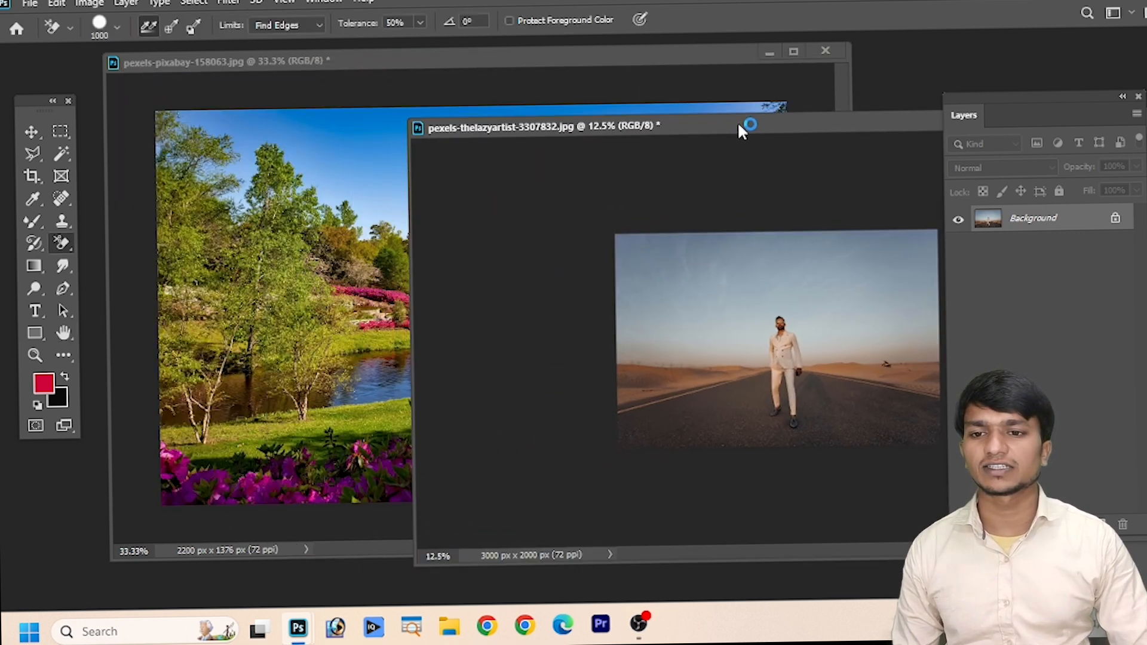
pyautogui.click(28, 132)
pyautogui.moveTo(891, 396); pyautogui.dragTo(751, 402)
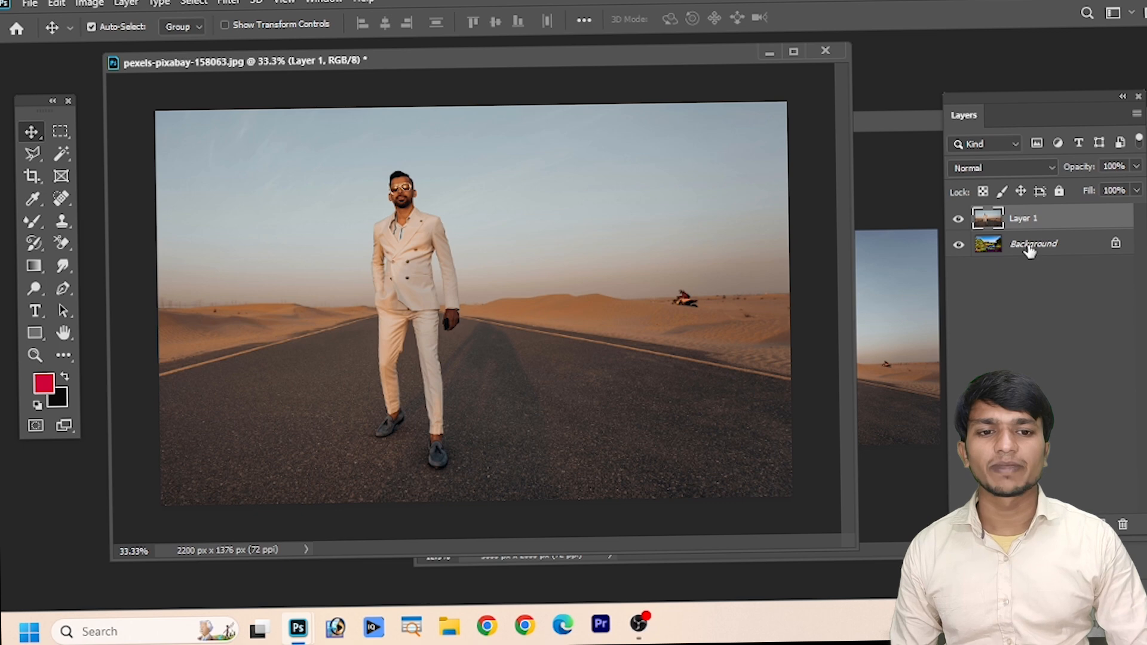
pyautogui.moveTo(524, 402); pyautogui.dragTo(546, 395)
# Step: Select the Background Eraser tool and review its Limits options, keeping Find Edges
pyautogui.click(64, 245)
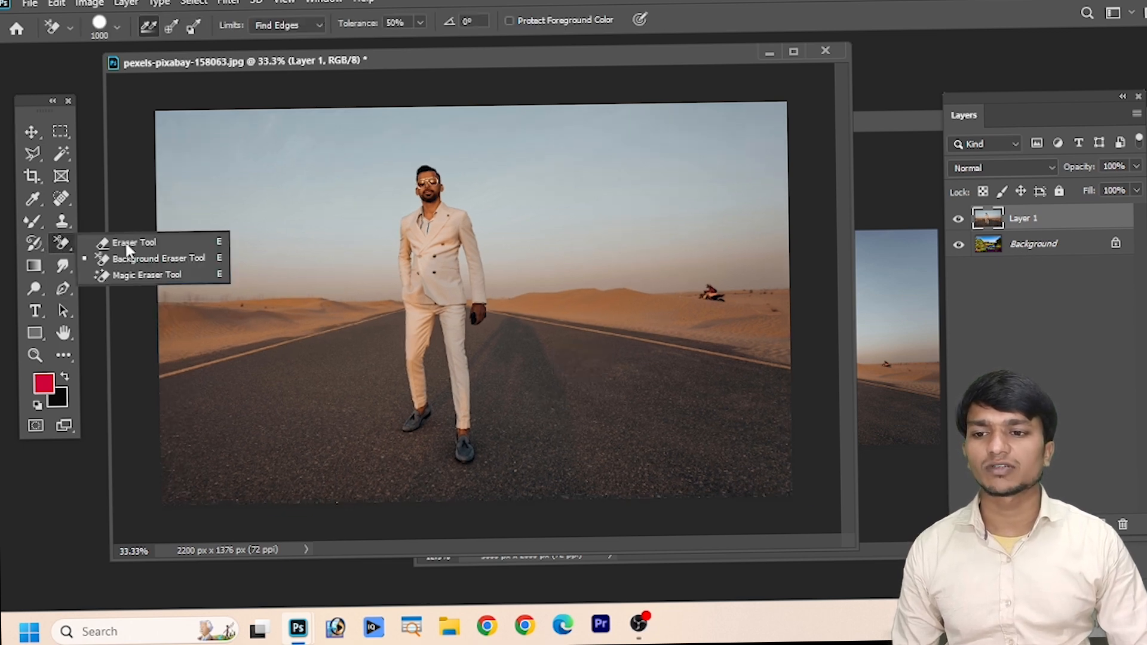
pyautogui.click(128, 261)
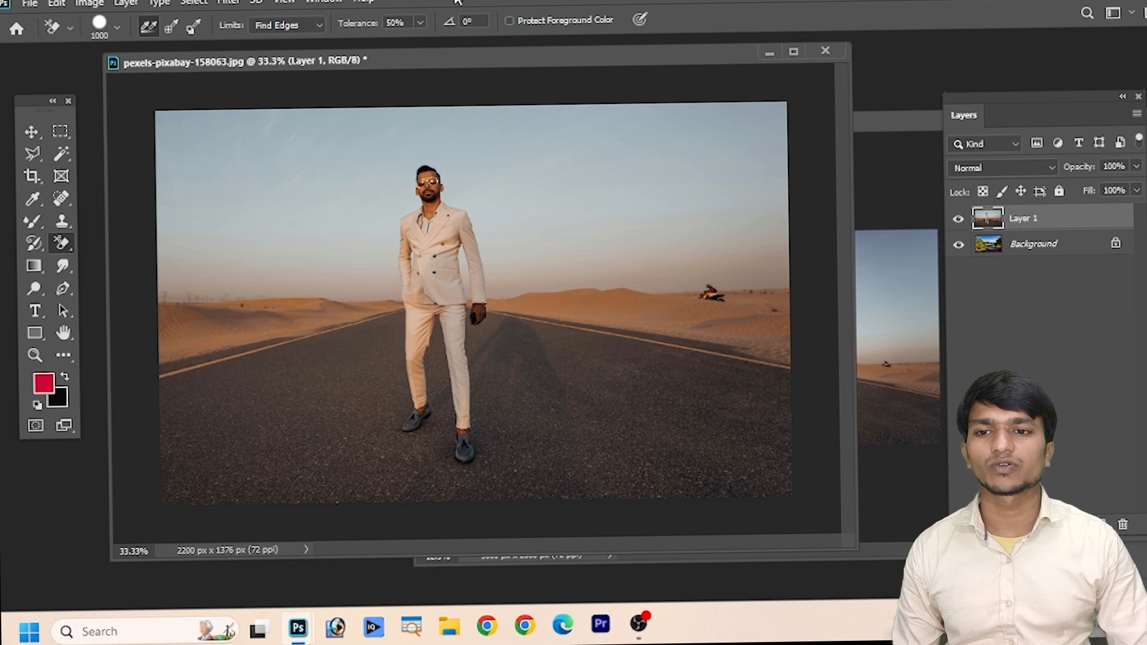
pyautogui.click(315, 29)
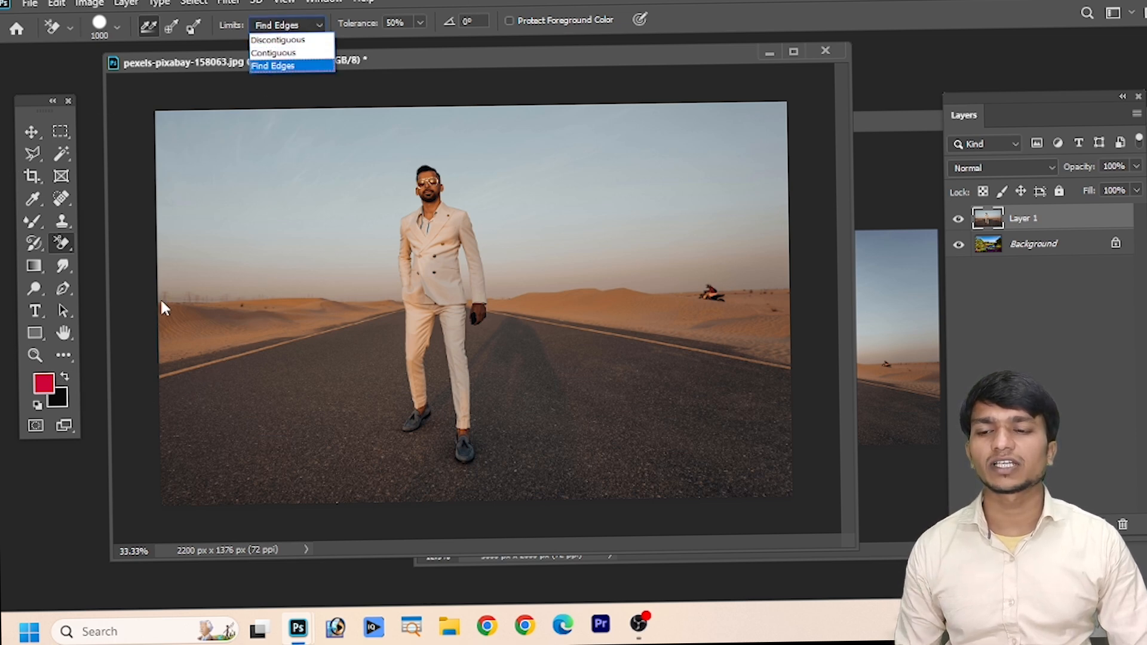
pyautogui.click(241, 196)
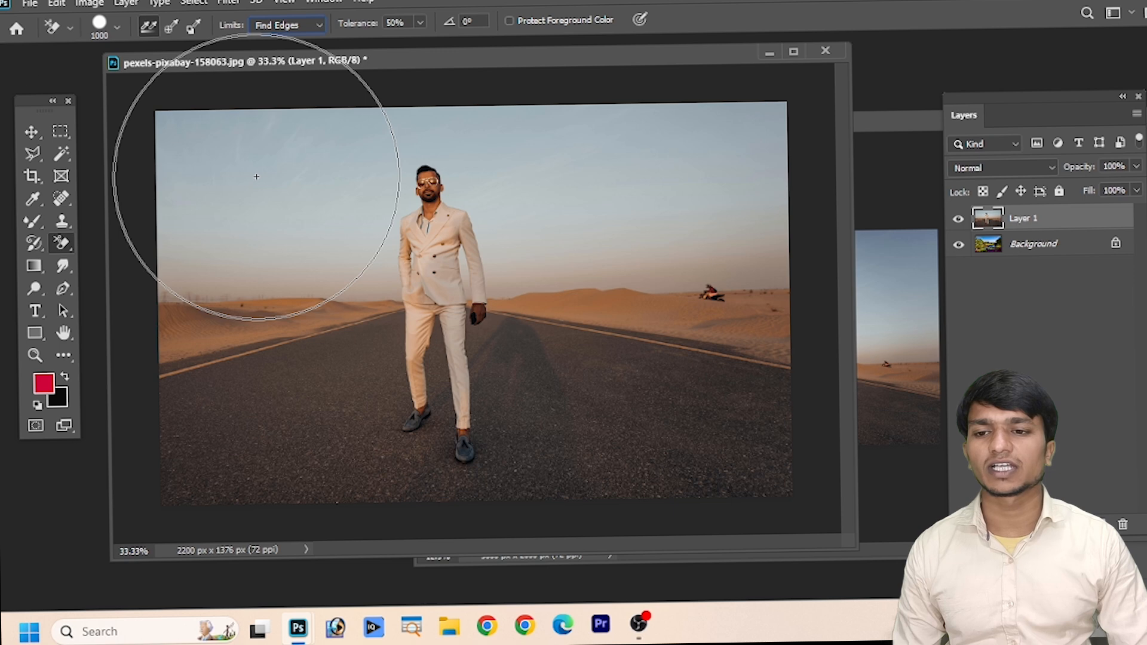
# Step: Select a small rectangle of sky beside the man and move a copy of it onto the road
pyautogui.click(61, 131)
pyautogui.moveTo(226, 146)
pyautogui.mouseDown()
pyautogui.moveTo(295, 199)
pyautogui.moveTo(255, 226)
pyautogui.moveTo(263, 420)
pyautogui.mouseUp()
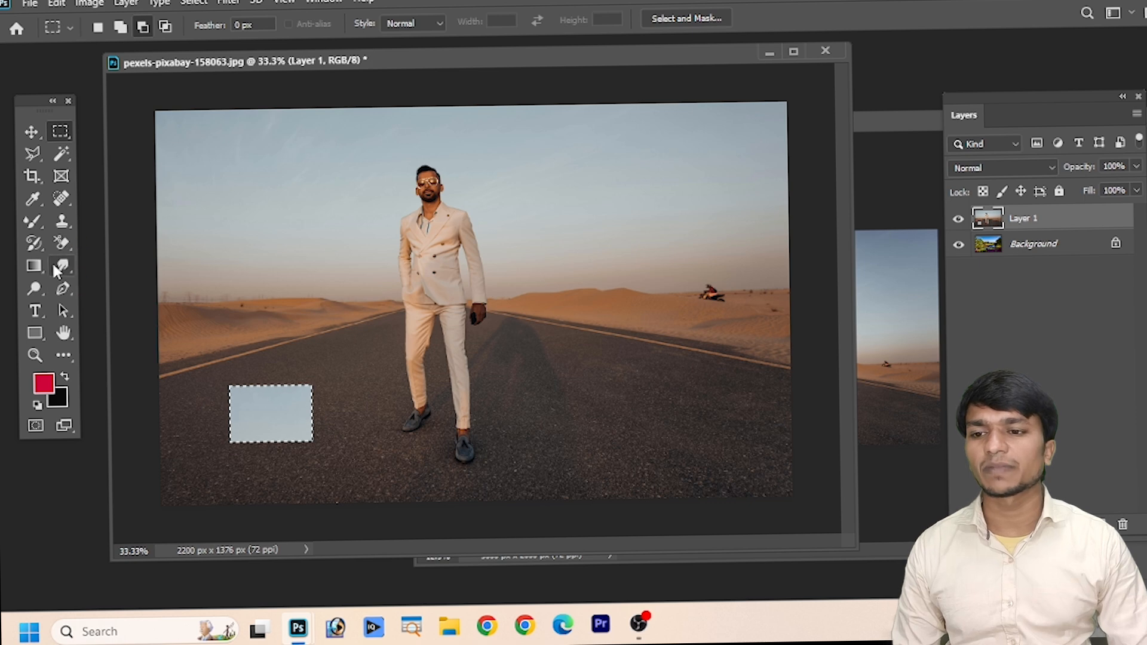
# Step: Try erasing with the Background Eraser's Limits set to Discontiguous while the sky patch on the road is still selected
pyautogui.click(61, 242)
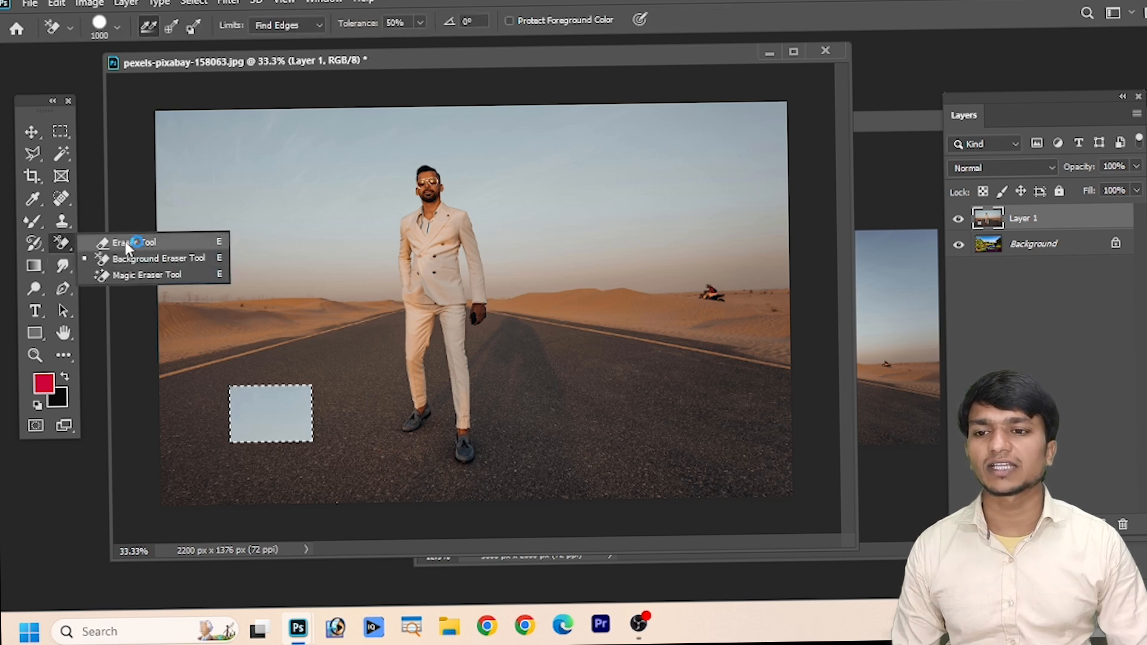
pyautogui.click(127, 245)
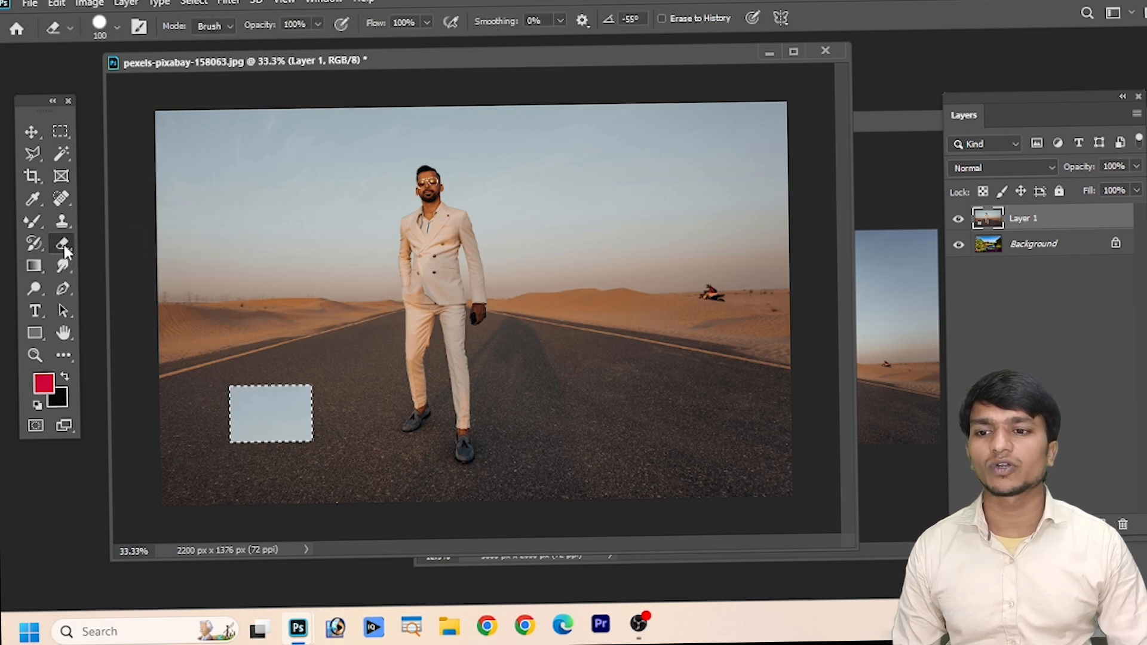
pyautogui.click(65, 249)
pyautogui.click(129, 261)
pyautogui.click(305, 24)
pyautogui.click(302, 52)
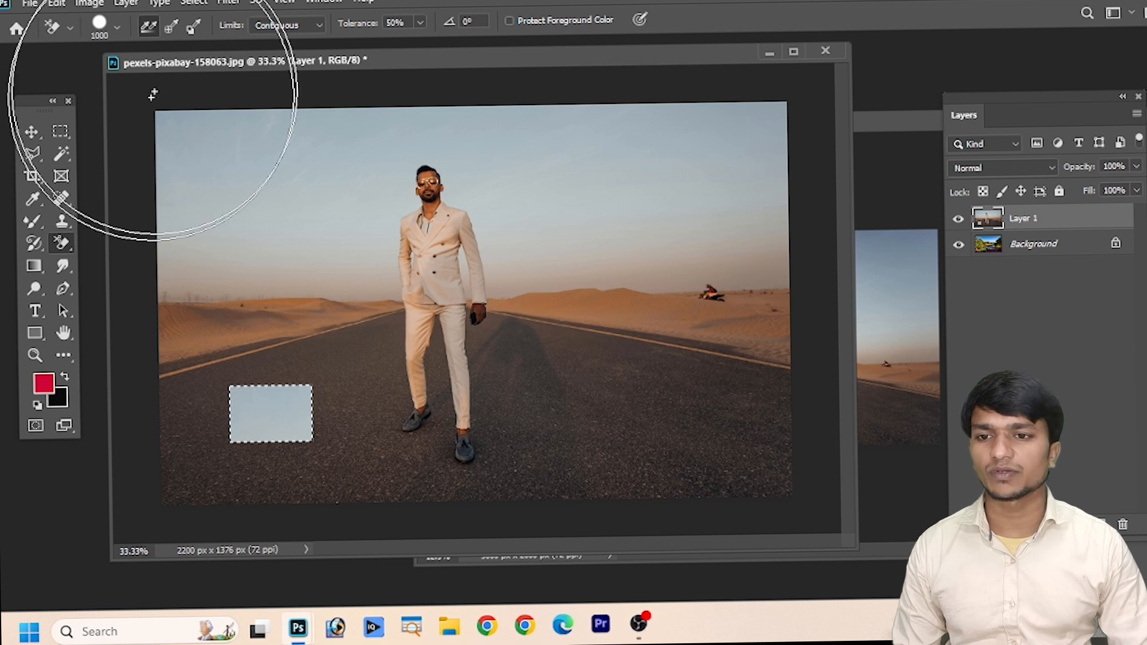
pyautogui.click(304, 25)
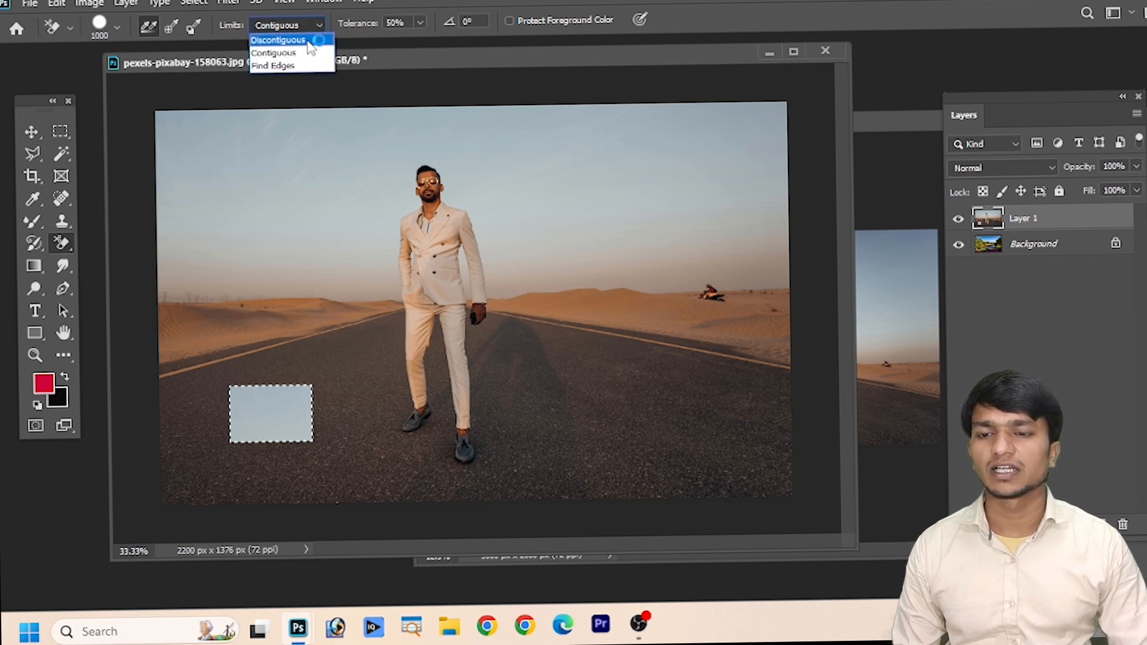
pyautogui.click(279, 40)
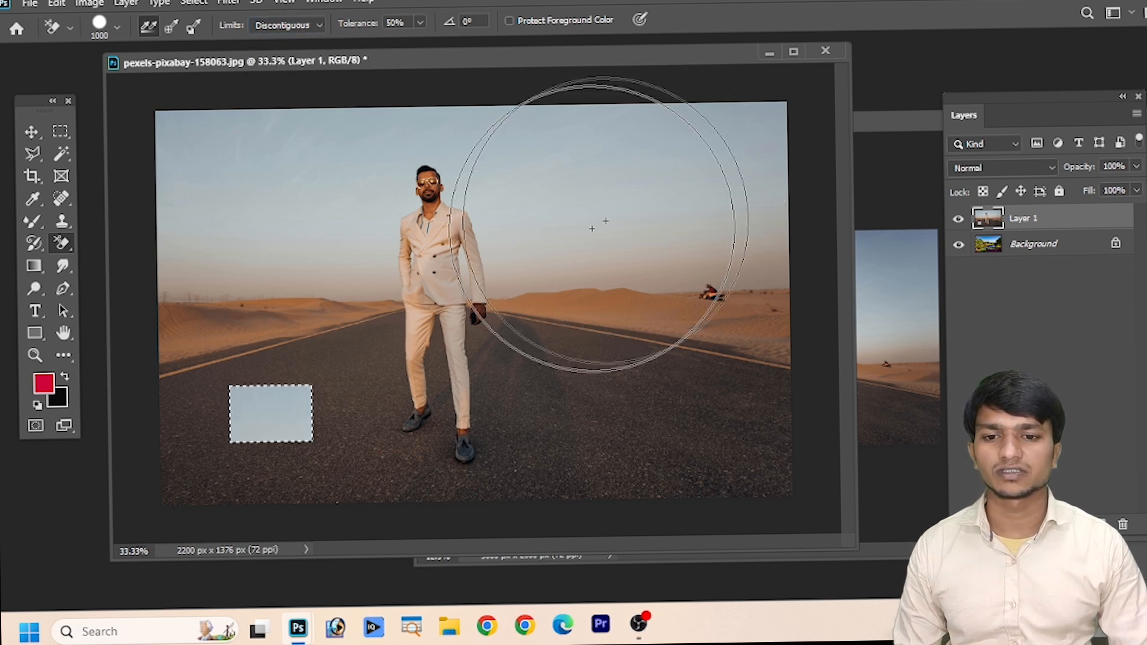
pyautogui.click(273, 285)
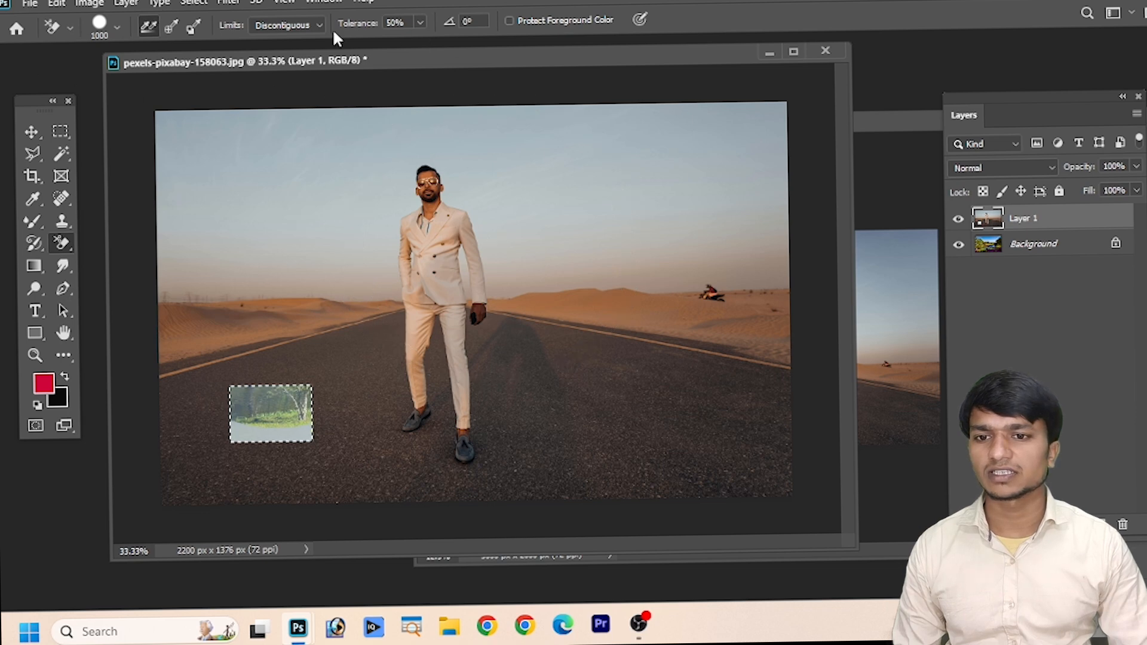
# Step: Keep the Background Eraser as the eraser tool and deselect the sky patch on the road
pyautogui.click(40, 133)
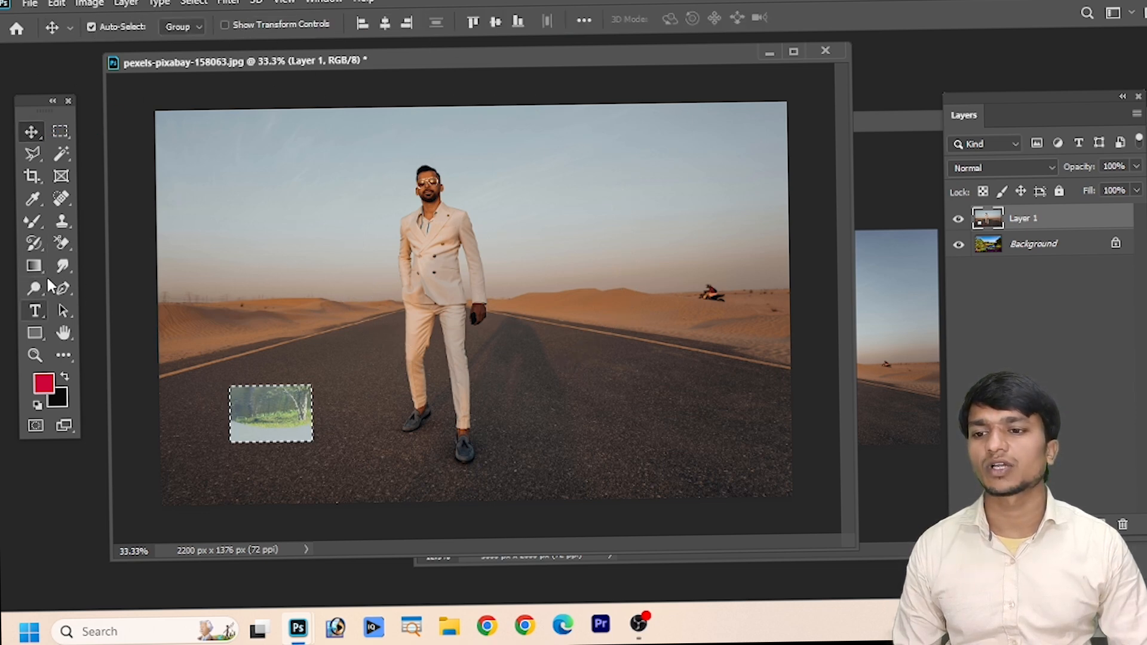
pyautogui.click(62, 243)
pyautogui.rightClick(62, 243)
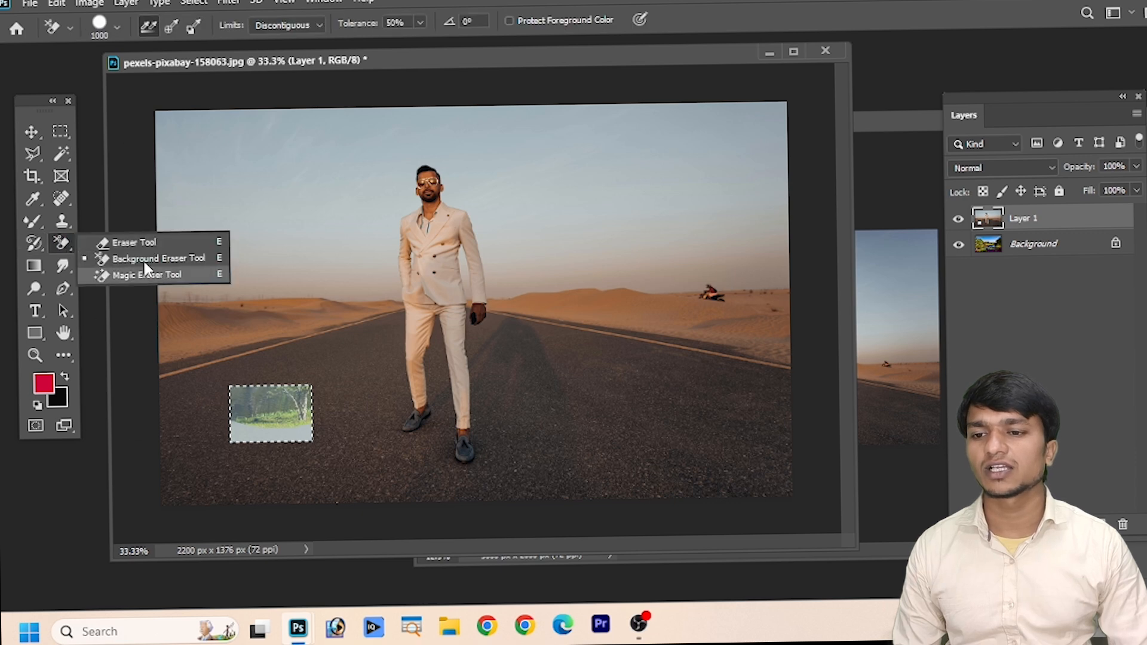
pyautogui.click(160, 261)
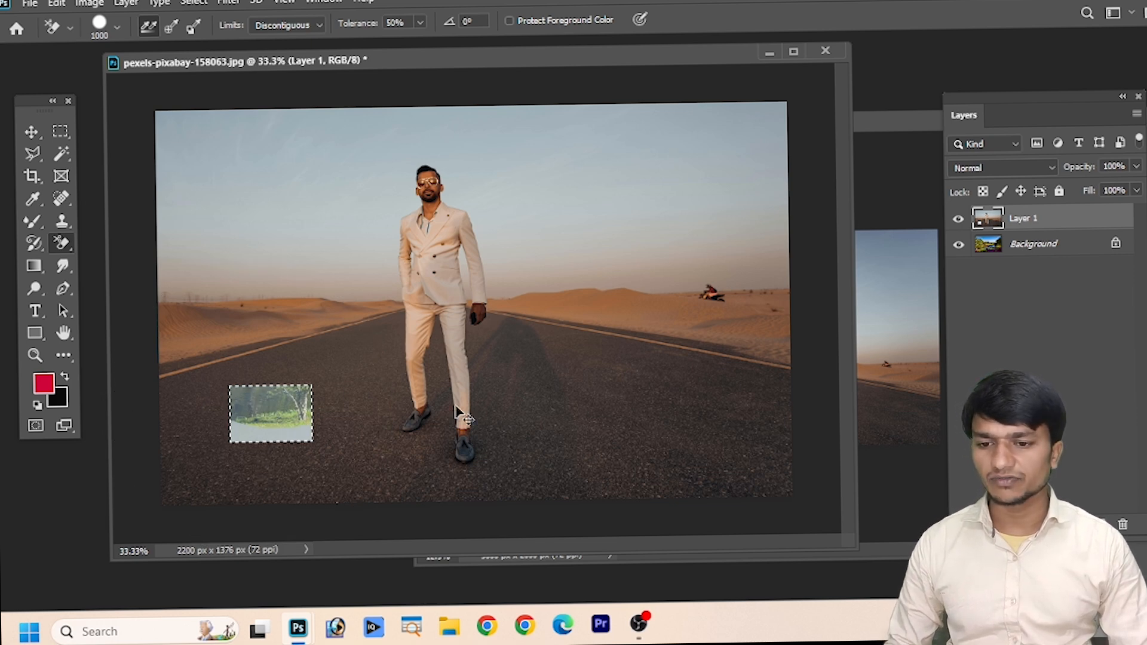
pyautogui.hotkey('ctrl', 'd')
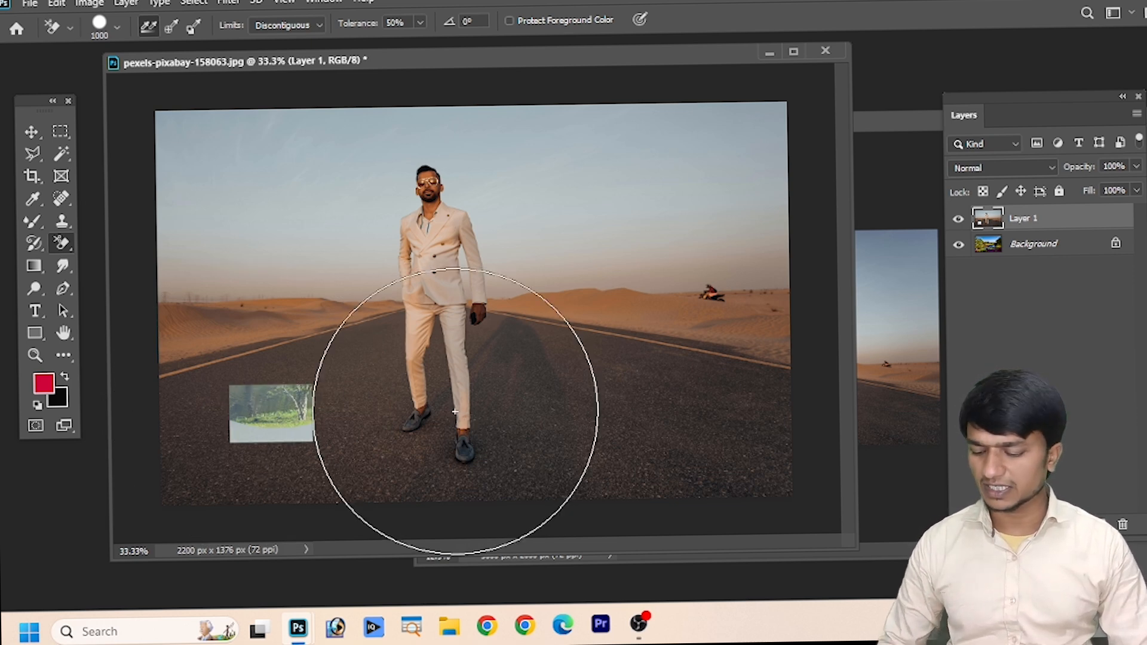
pyautogui.press('z')
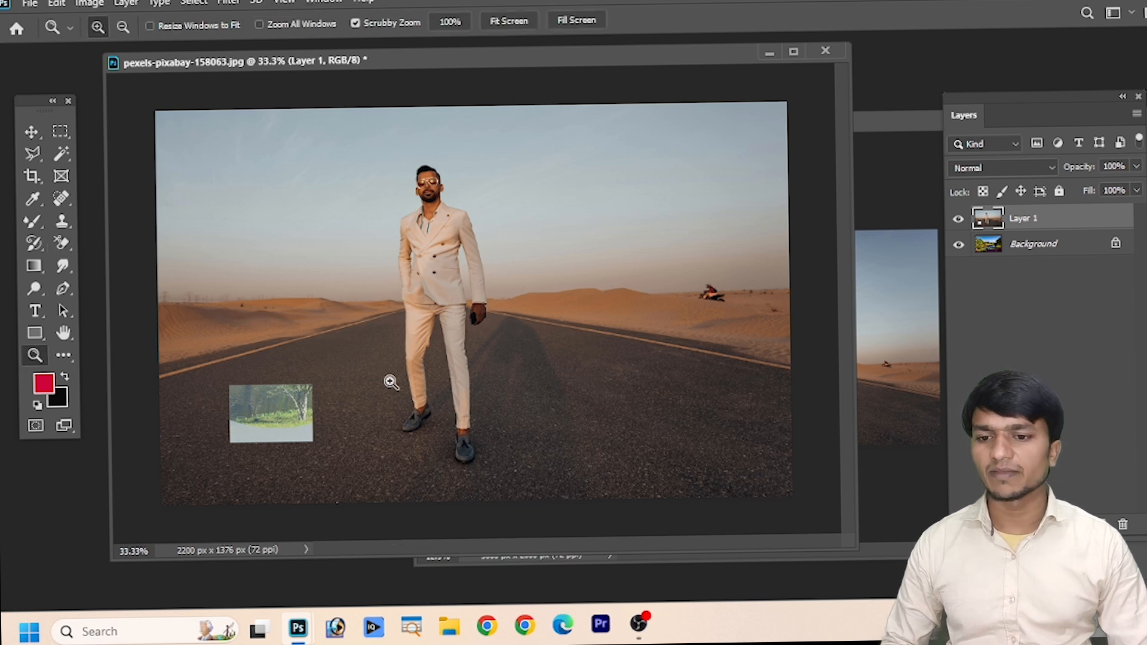
# Step: Undo the deselection, the erasing inside the patch and the copying of the sky patch onto the road
pyautogui.click(32, 132)
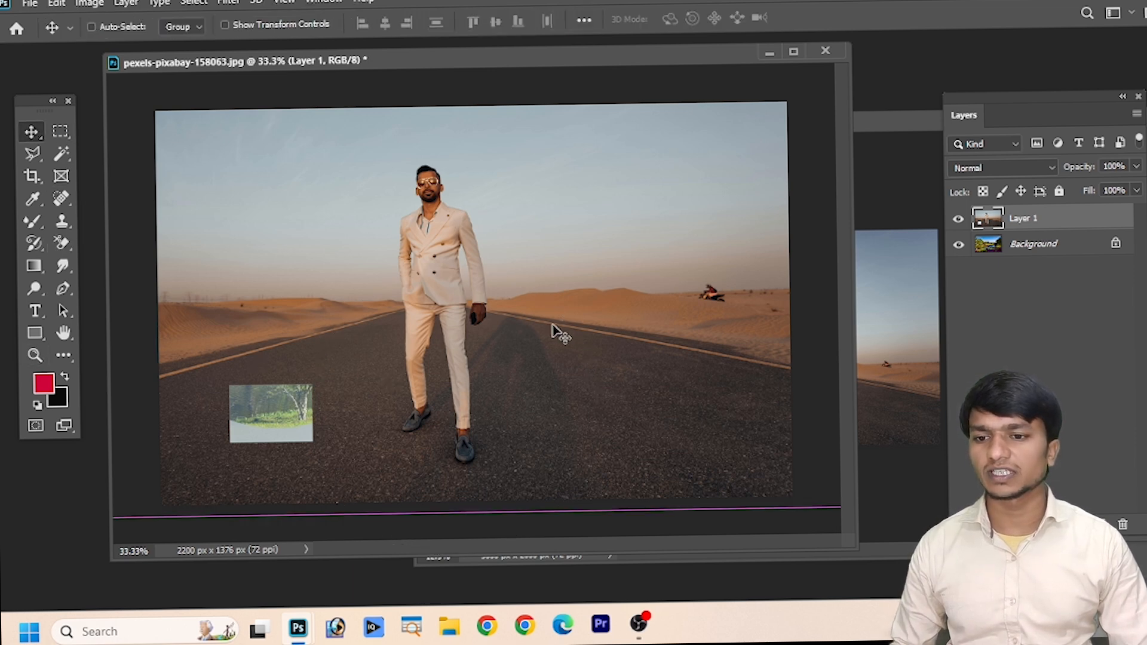
pyautogui.hotkey('ctrl', 'z')
pyautogui.hotkey('ctrl', 'z')
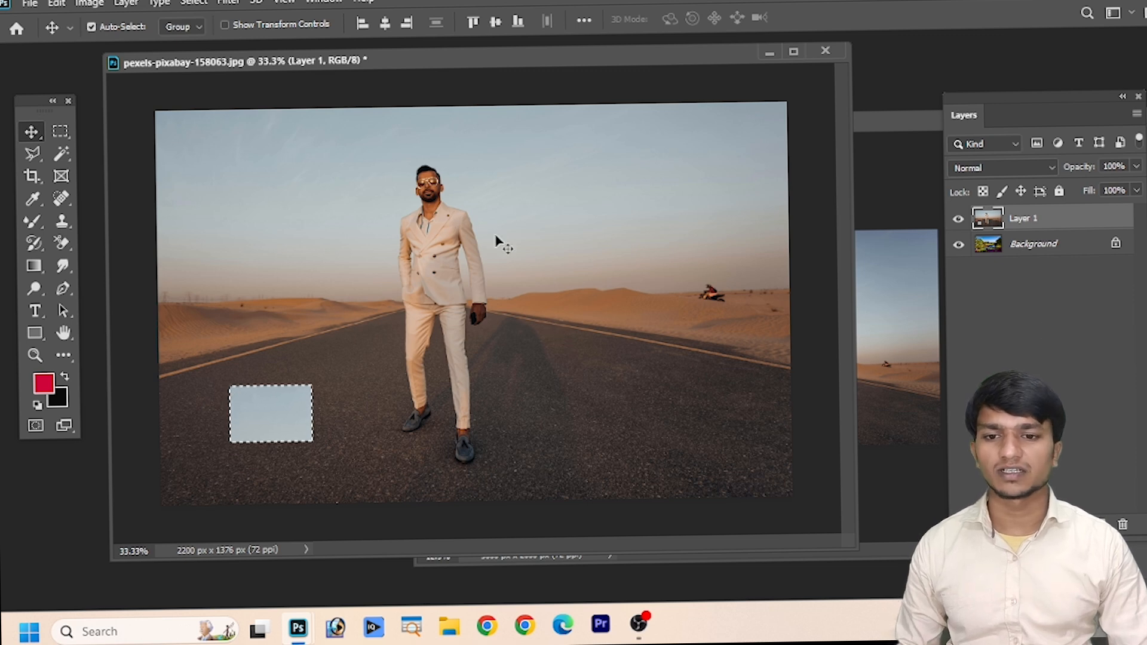
pyautogui.hotkey('ctrl', 'z')
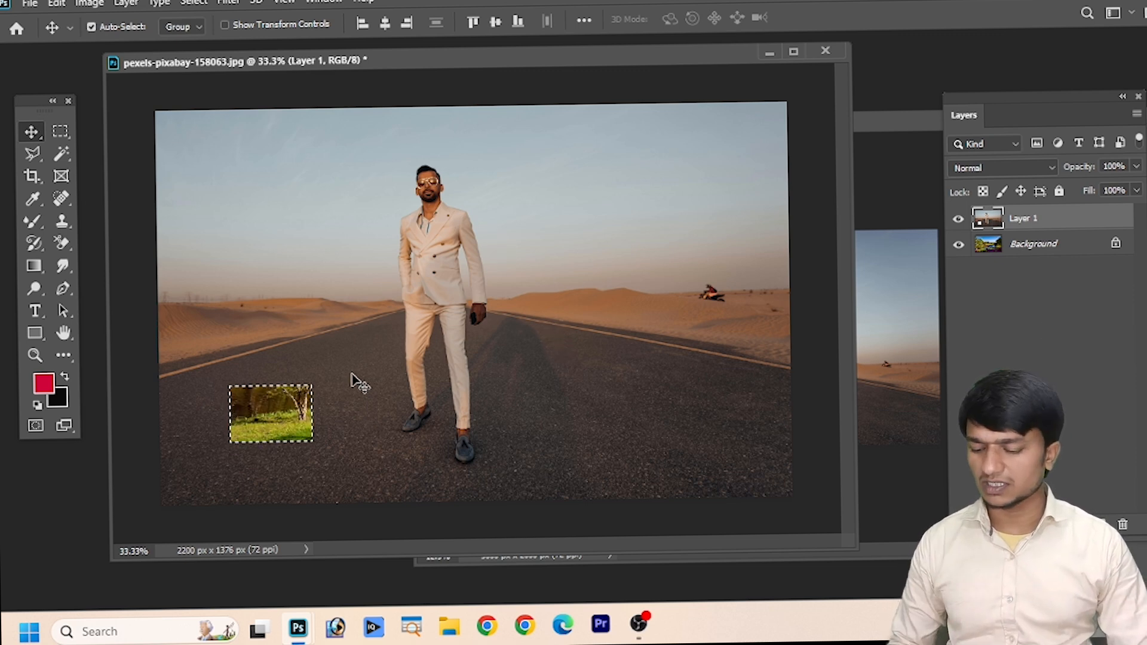
pyautogui.hotkey('ctrl', 'z')
pyautogui.hotkey('ctrl', 'z')
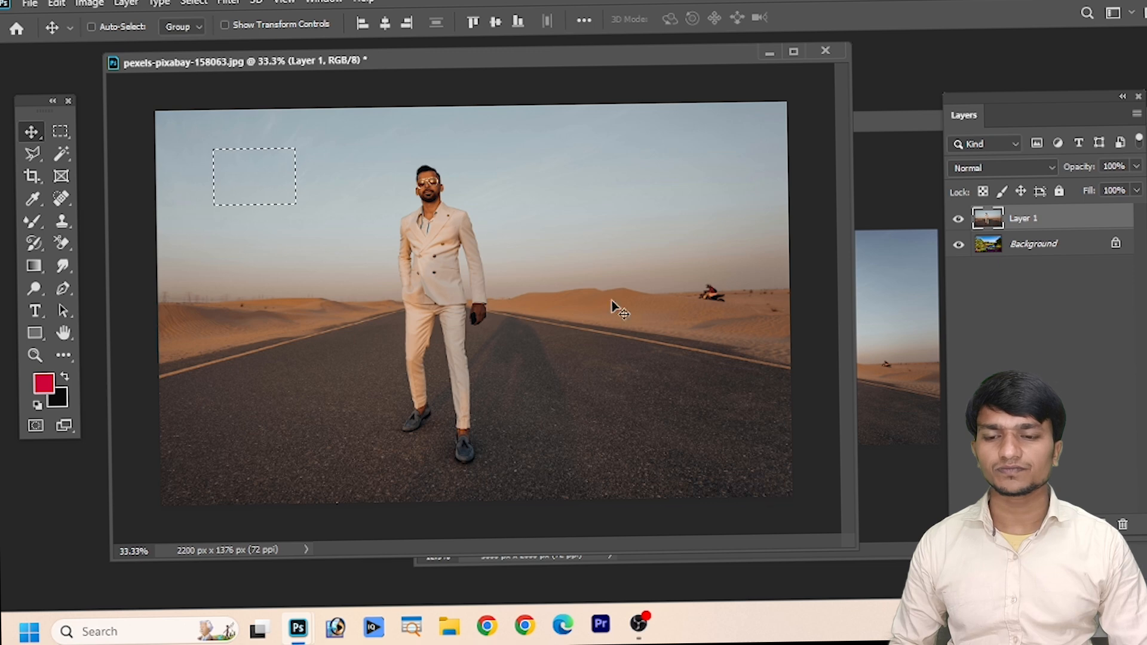
# Step: Place a copy of the selected sky rectangle on the road beside the man's legs and clear the selection
pyautogui.moveTo(265, 186); pyautogui.dragTo(307, 406)
pyautogui.hotkey('ctrl', 'd')
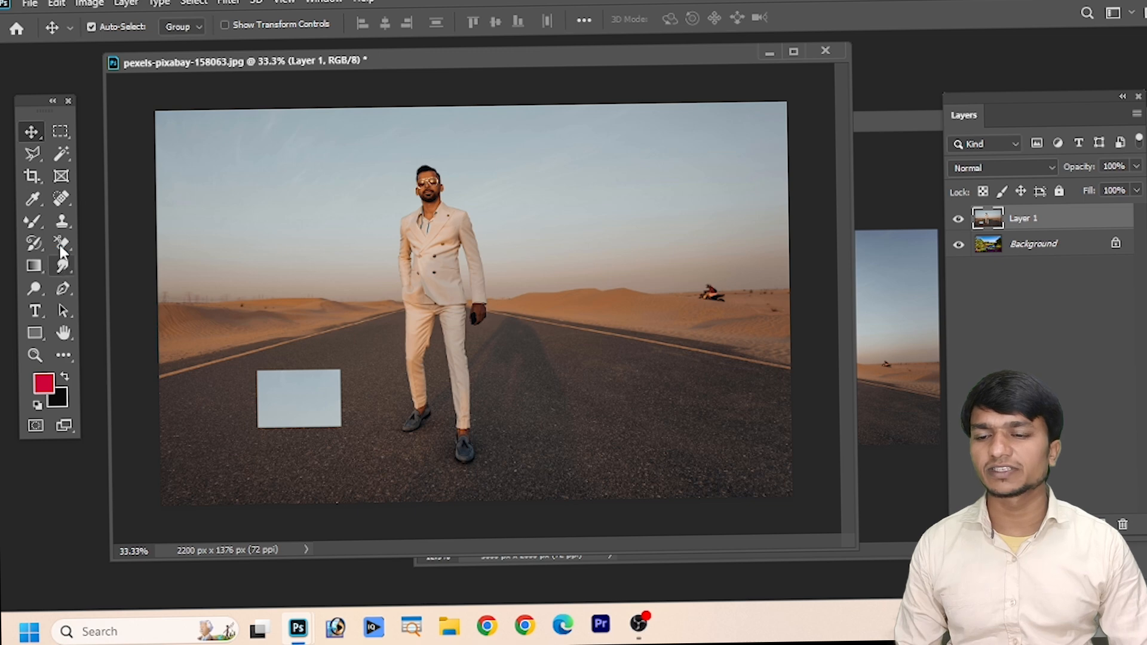
# Step: Erase the sky on both sides of the man using the Background Eraser with Limits set to Contiguous
pyautogui.rightClick(62, 246)
pyautogui.click(134, 260)
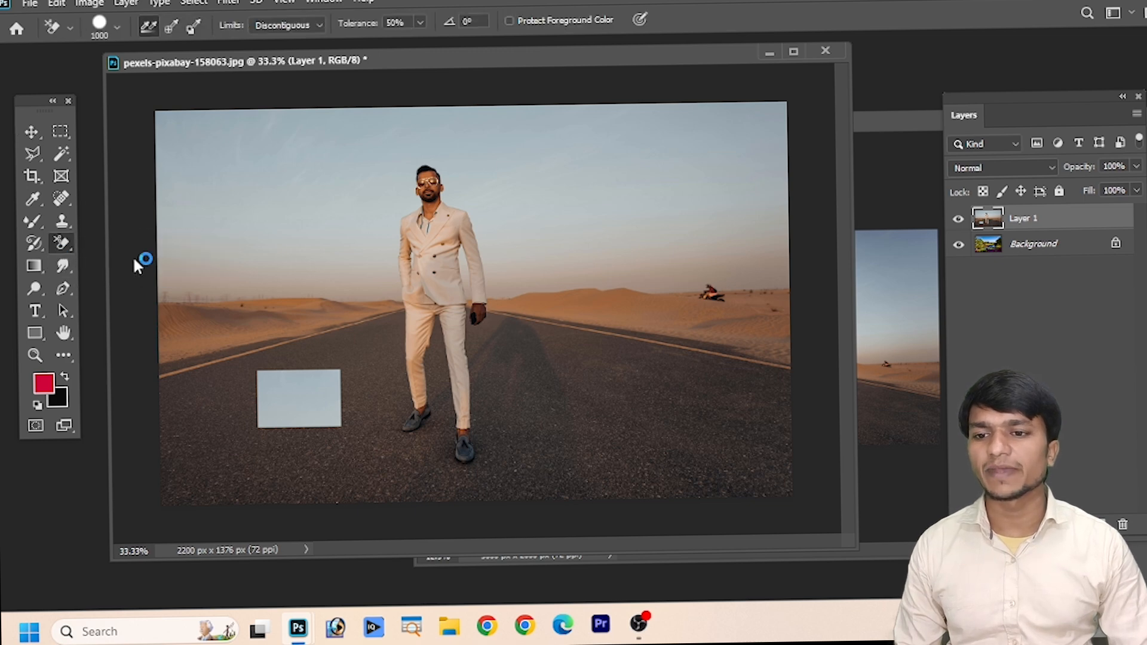
pyautogui.click(319, 26)
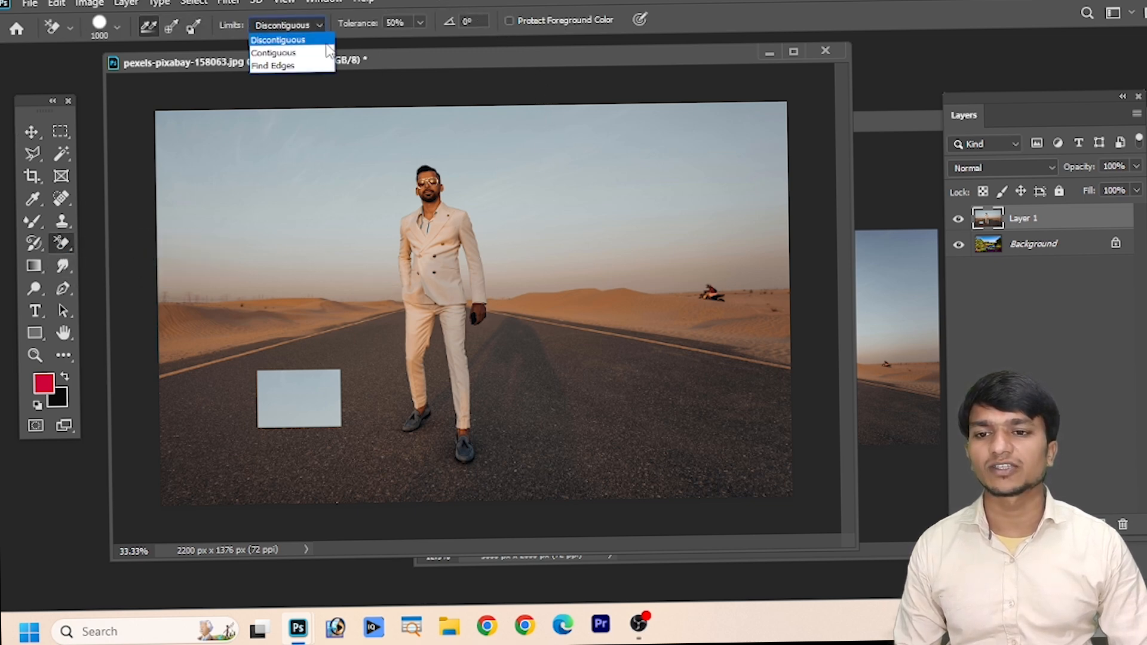
pyautogui.click(275, 48)
pyautogui.click(327, 166)
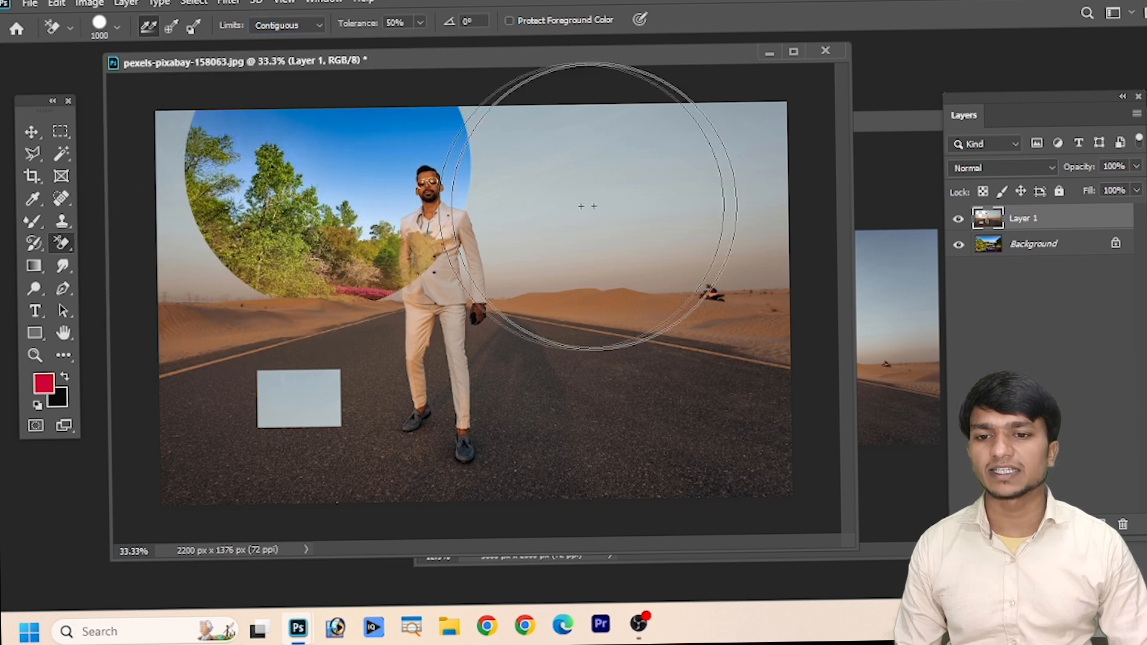
pyautogui.click(643, 189)
pyautogui.click(503, 174)
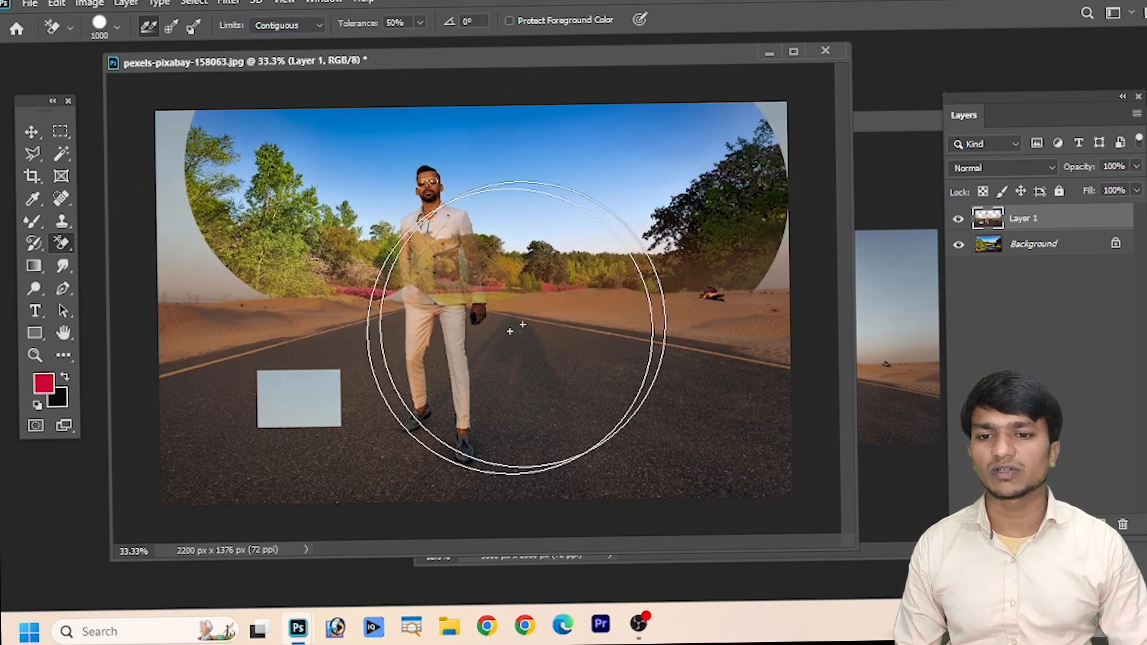
# Step: Set the Background Eraser's Limits to Discontiguous and erase the leftover sky at both edges of the photo
pyautogui.click(299, 23)
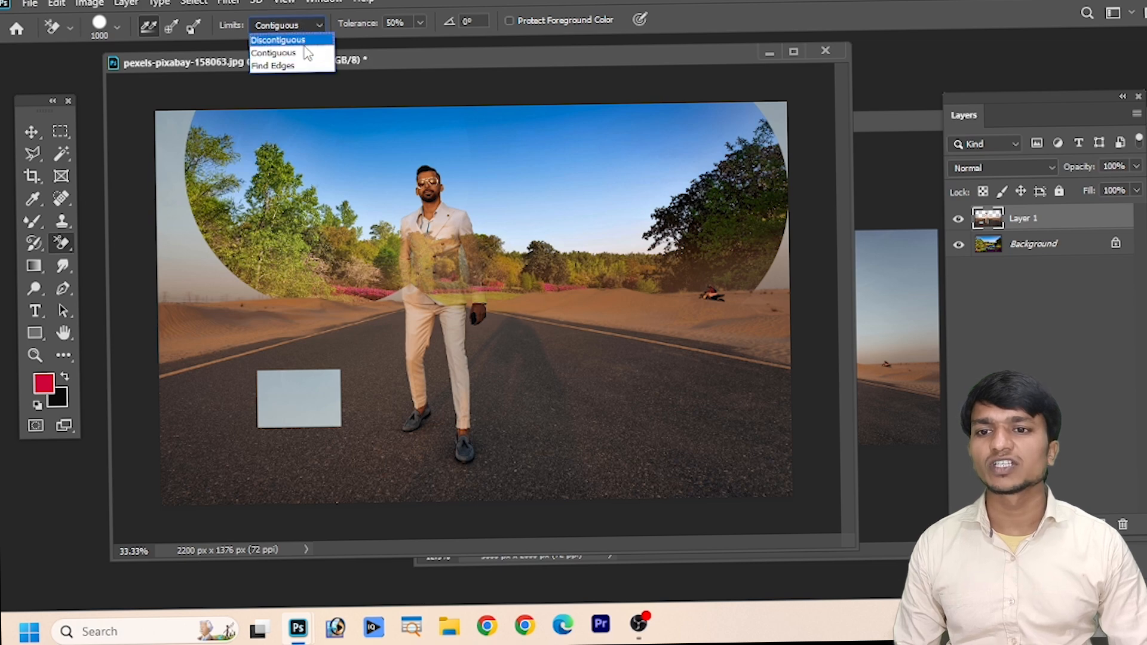
pyautogui.click(301, 38)
pyautogui.click(176, 219)
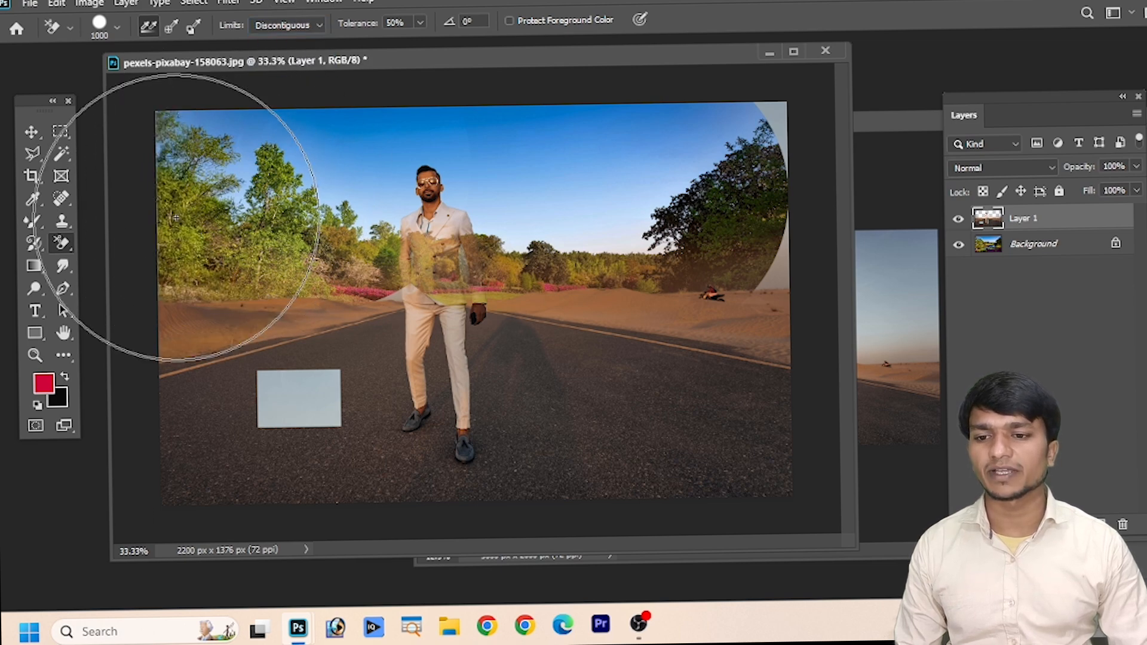
pyautogui.click(779, 125)
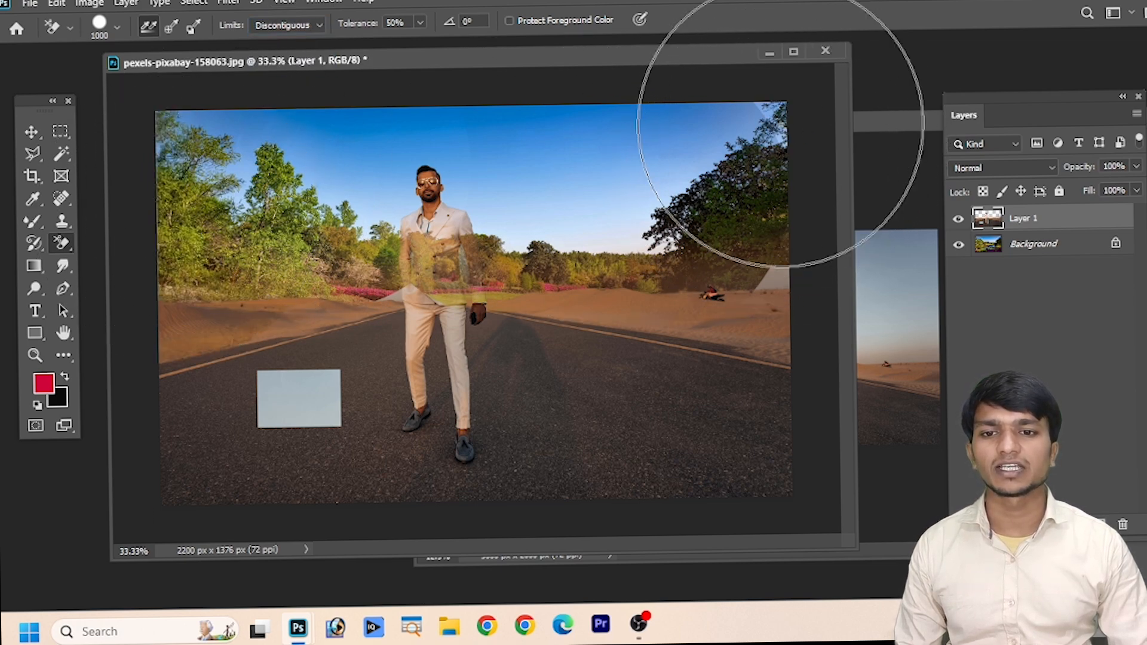
# Step: Undo the Contiguous and Discontiguous sky erasures and the sky patch copied onto the road
pyautogui.hotkey('ctrl', 'z')
pyautogui.hotkey('ctrl', 'z')
pyautogui.hotkey('ctrl', 'z')
pyautogui.hotkey('ctrl', 'z')
pyautogui.hotkey('ctrl', 'z')
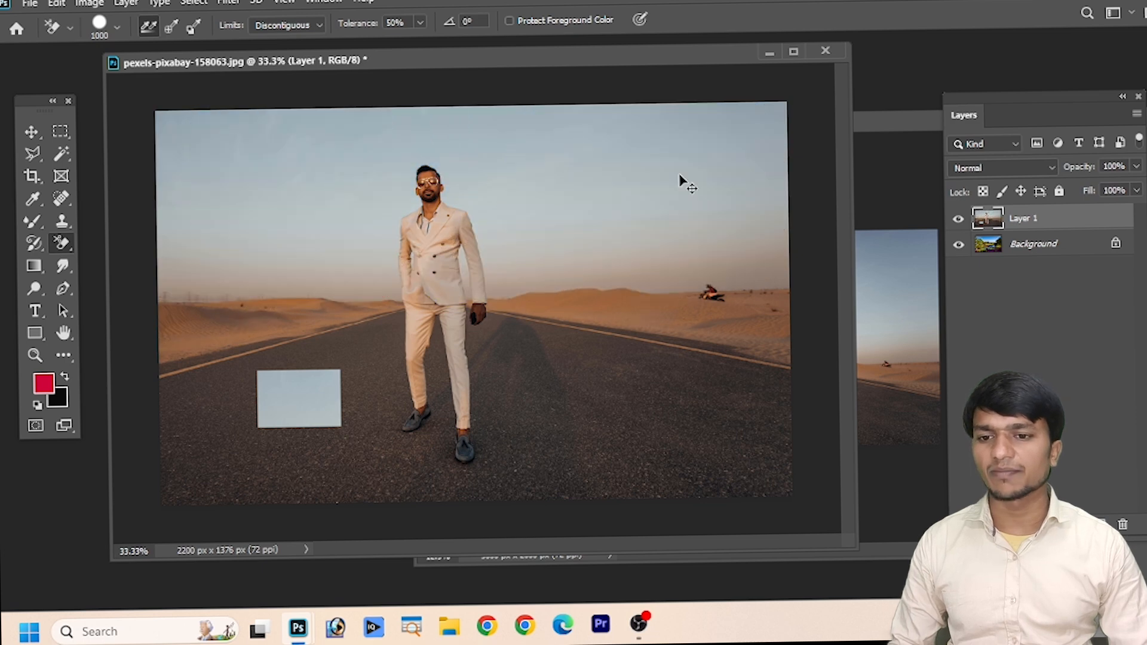
# Step: Set the Background Eraser's Limits to Find Edges and erase the sky across the whole photo around the man
pyautogui.click(306, 23)
pyautogui.click(302, 65)
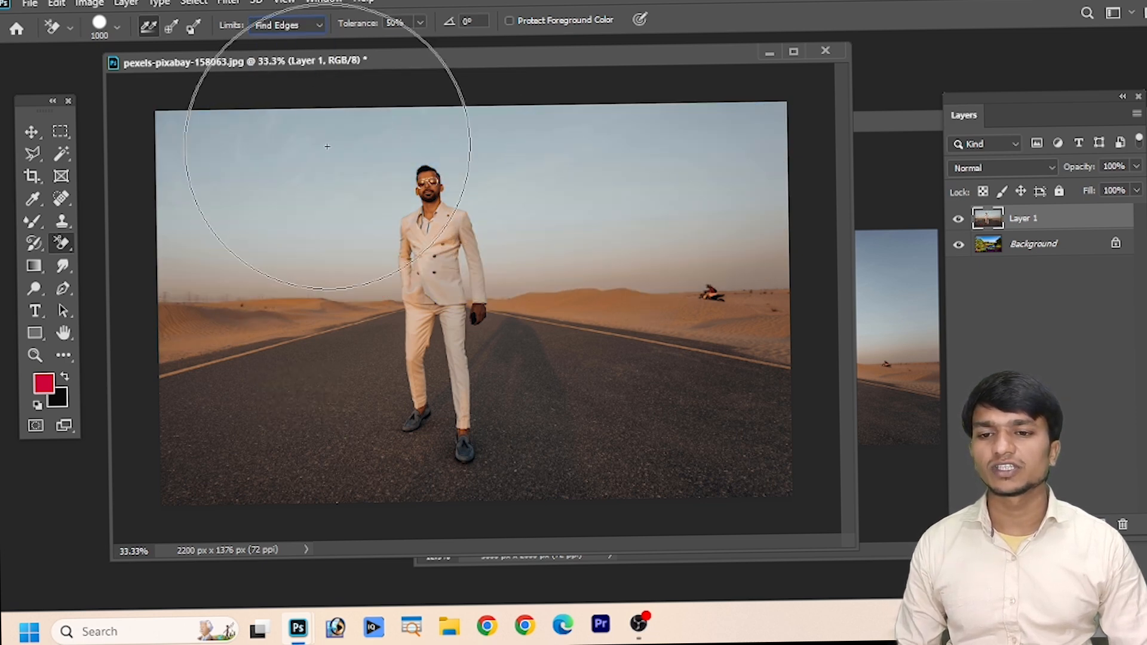
pyautogui.click(383, 170)
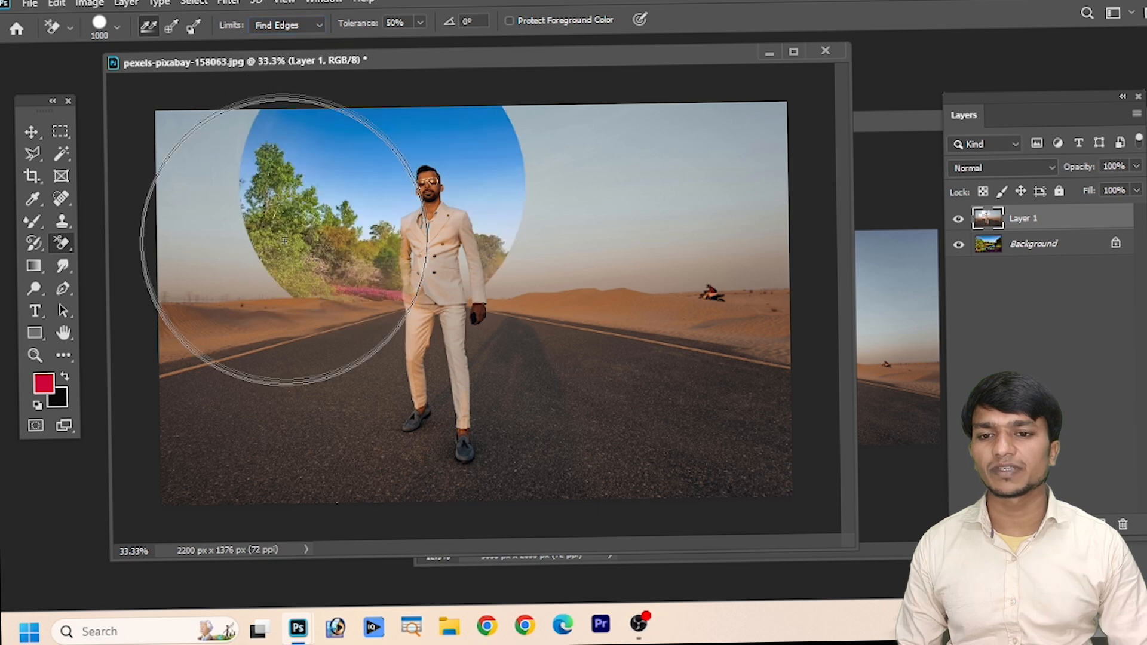
pyautogui.click(591, 215)
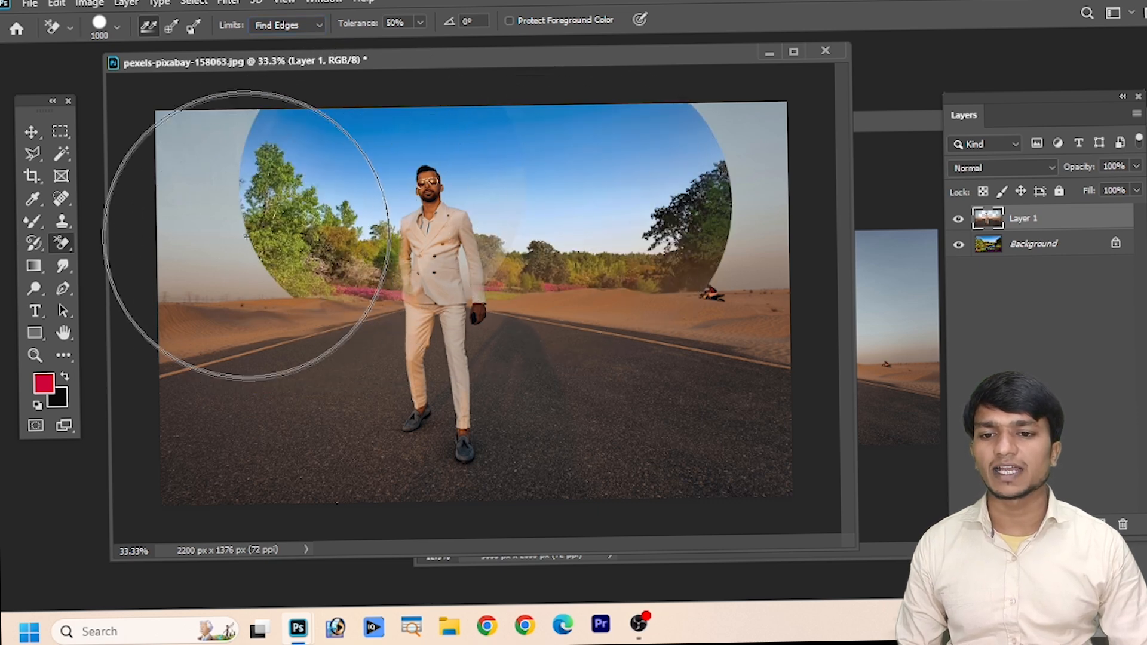
pyautogui.click(220, 219)
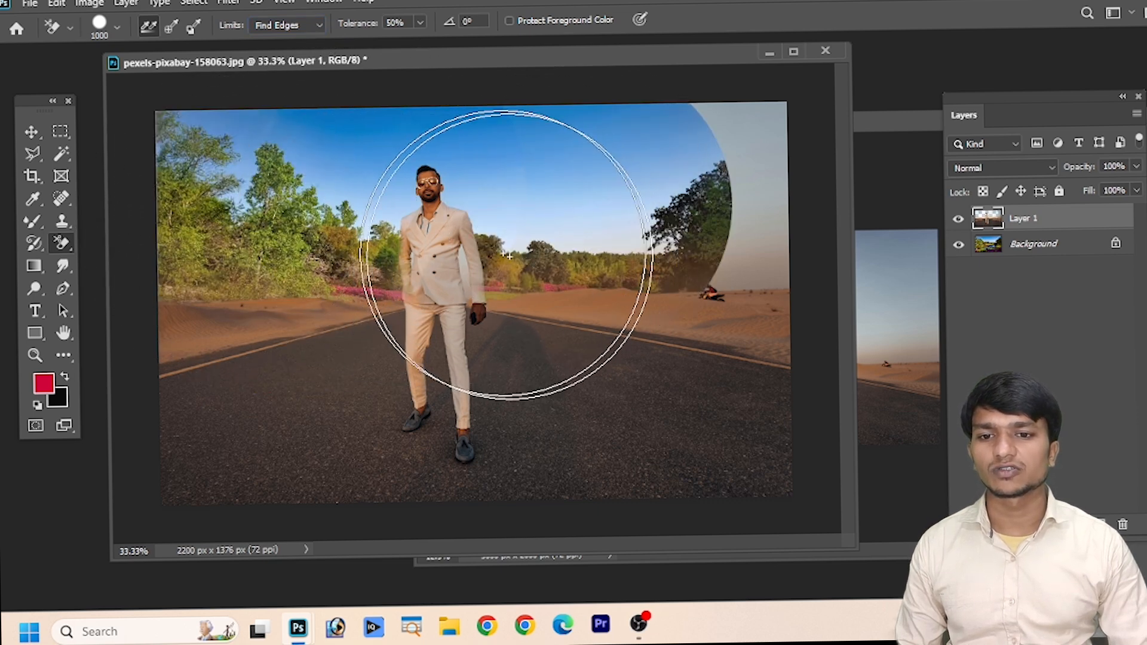
pyautogui.click(760, 232)
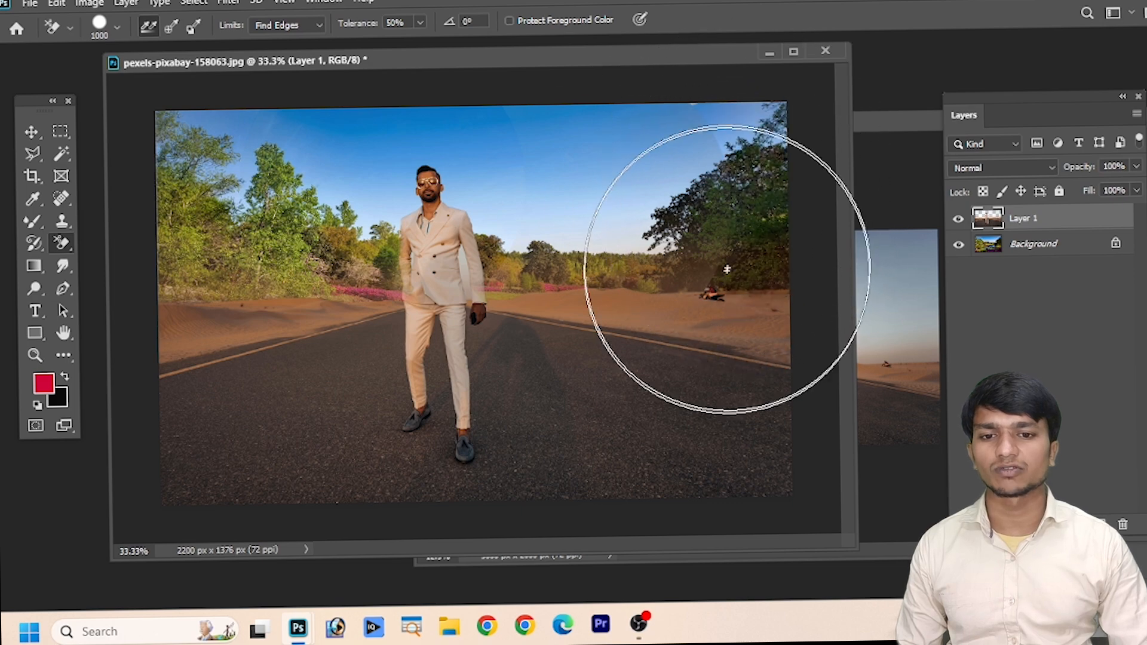
# Step: Erase the desert sand on both sides of the road with the Background Eraser set to Find Edges
pyautogui.click(199, 326)
pyautogui.click(353, 285)
pyautogui.click(189, 326)
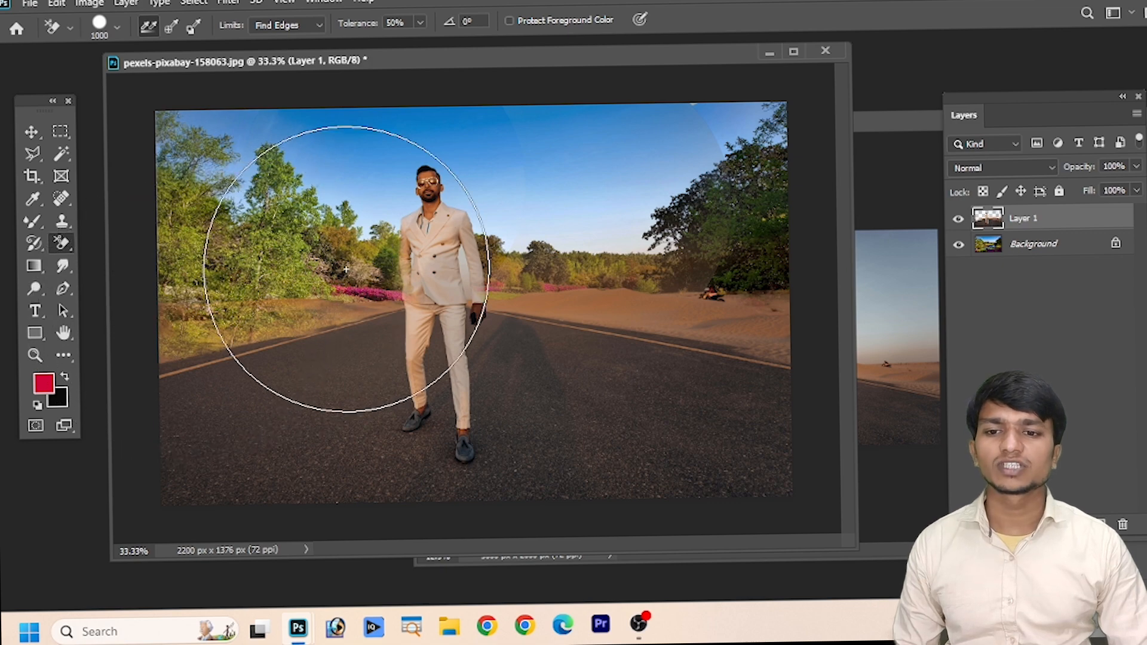
pyautogui.click(629, 284)
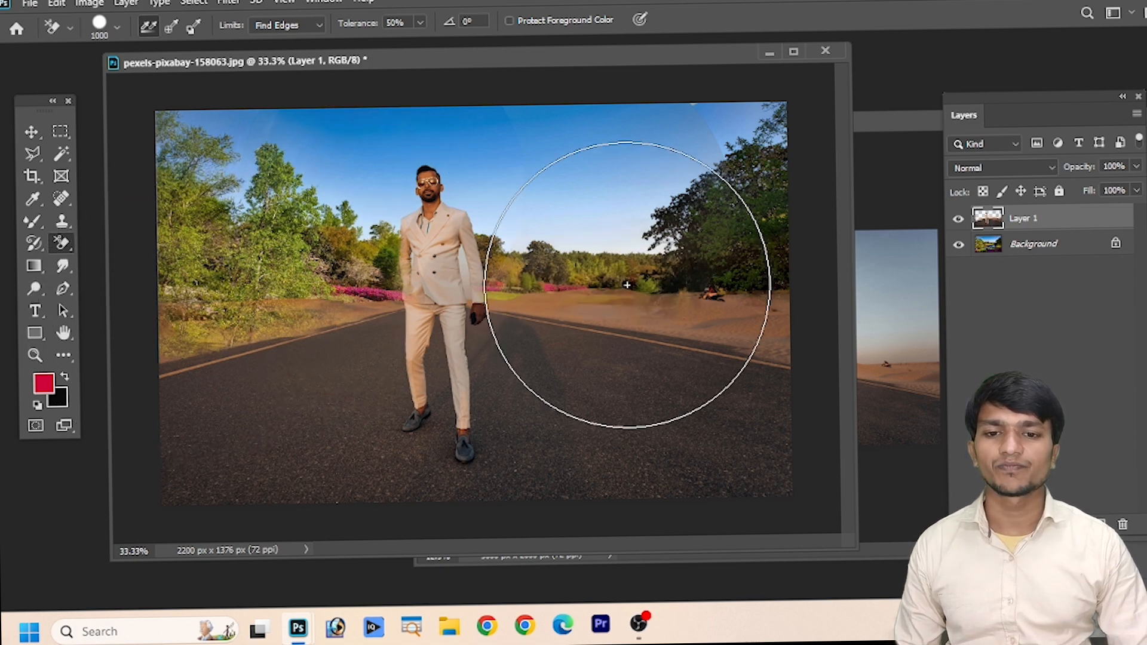
pyautogui.click(697, 297)
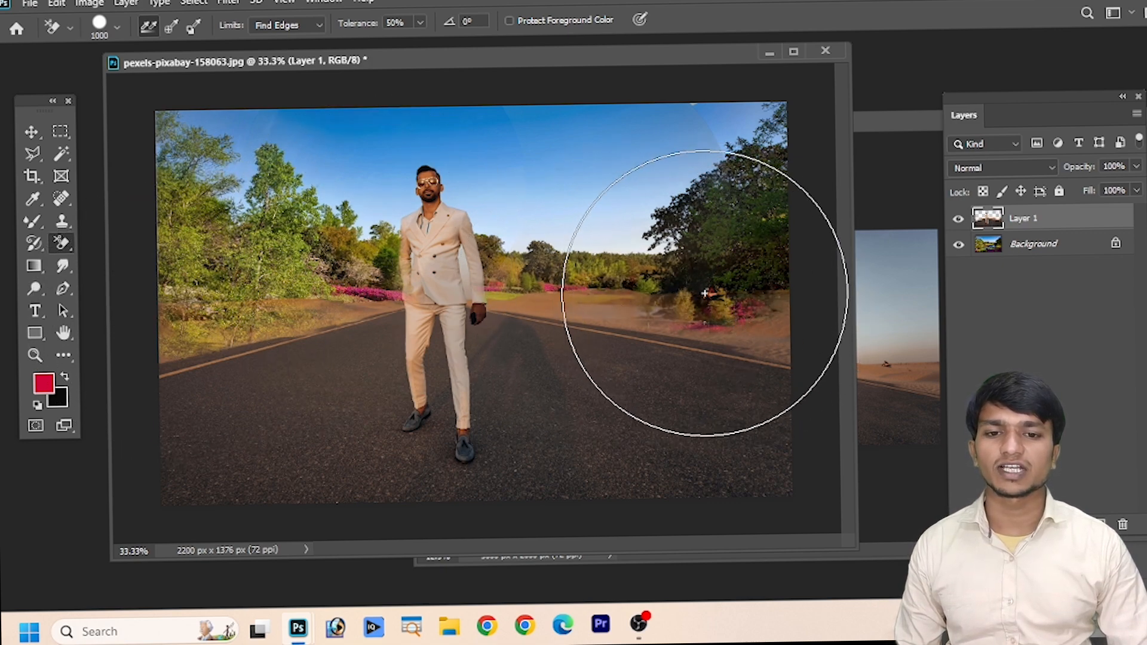
pyautogui.click(774, 329)
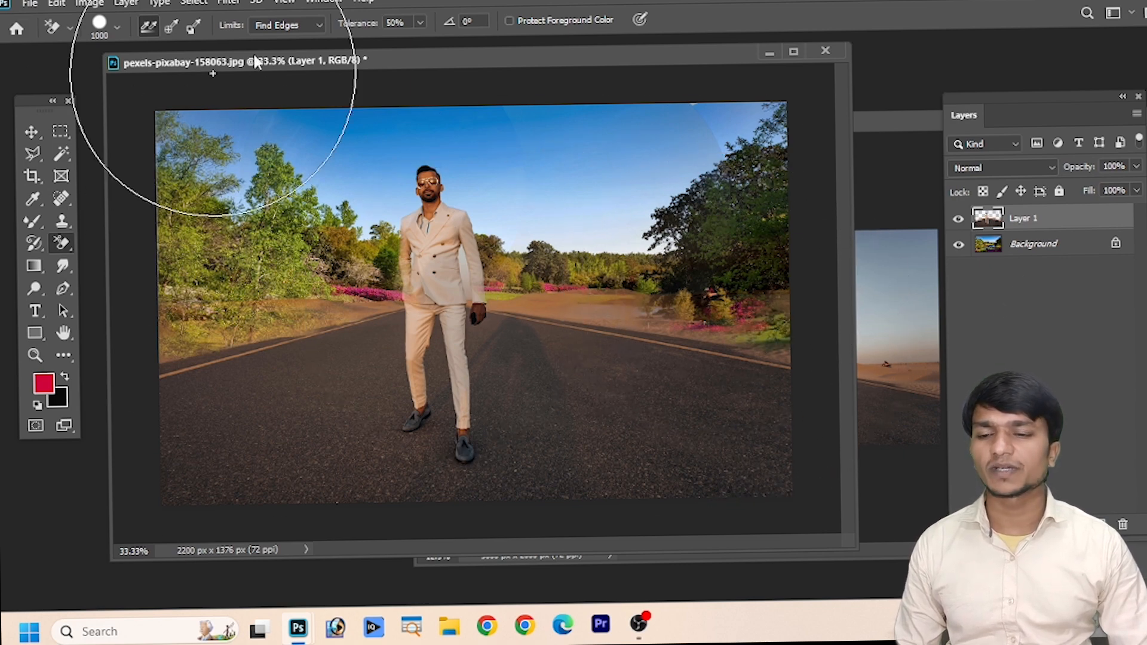
# Step: Move the photo window slightly aside and undo all the Find Edges erasures of the sky and sand
pyautogui.moveTo(514, 60); pyautogui.dragTo(579, 54)
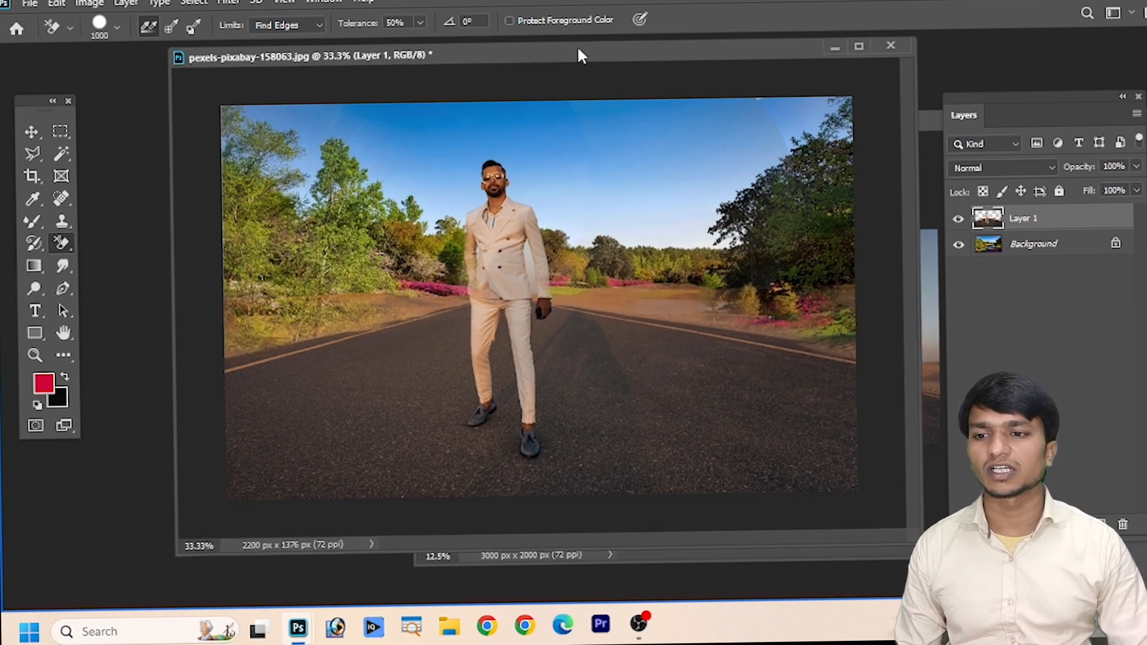
pyautogui.click(66, 242)
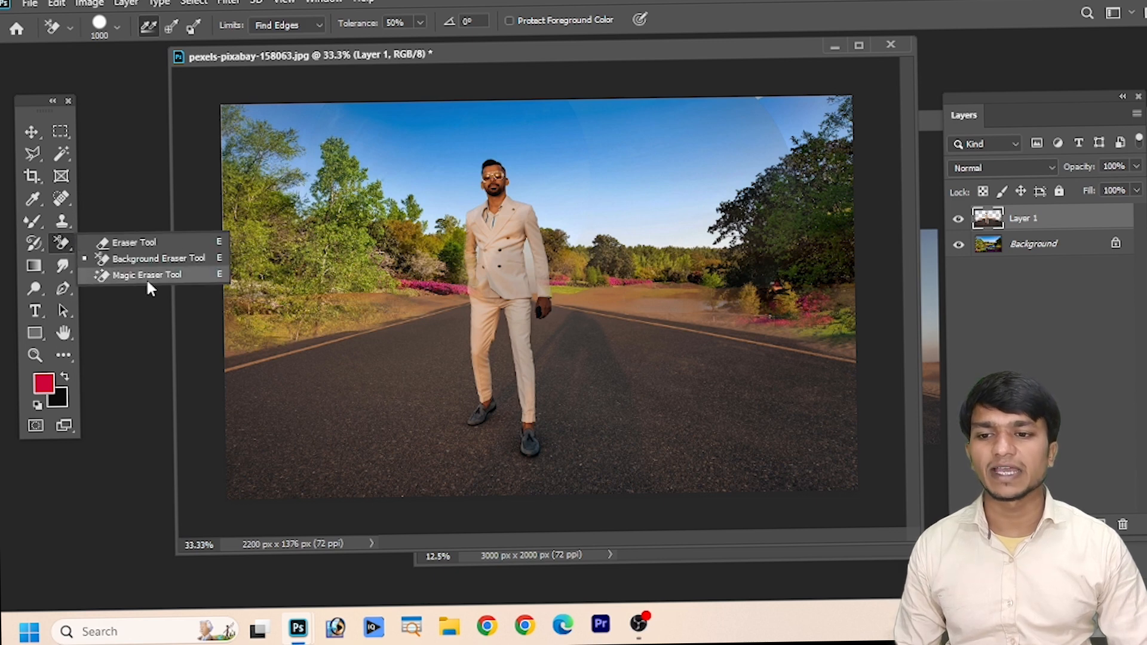
pyautogui.click(539, 356)
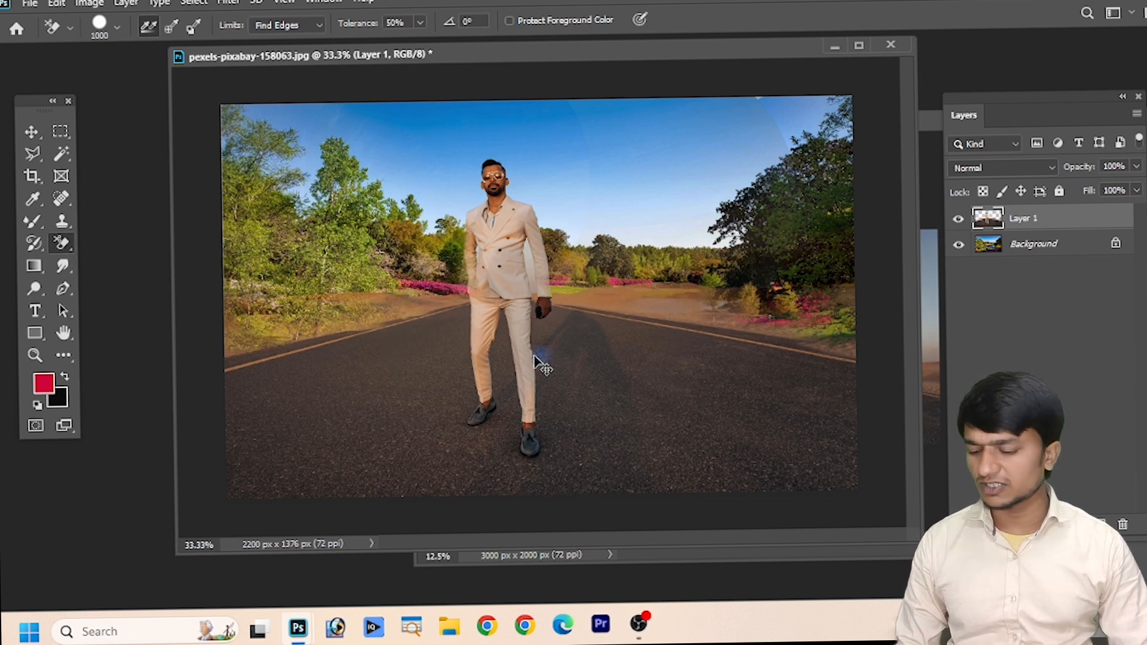
pyautogui.hotkey('ctrl', 'z')
pyautogui.hotkey('ctrl', 'z')
pyautogui.hotkey('ctrl', 'z')
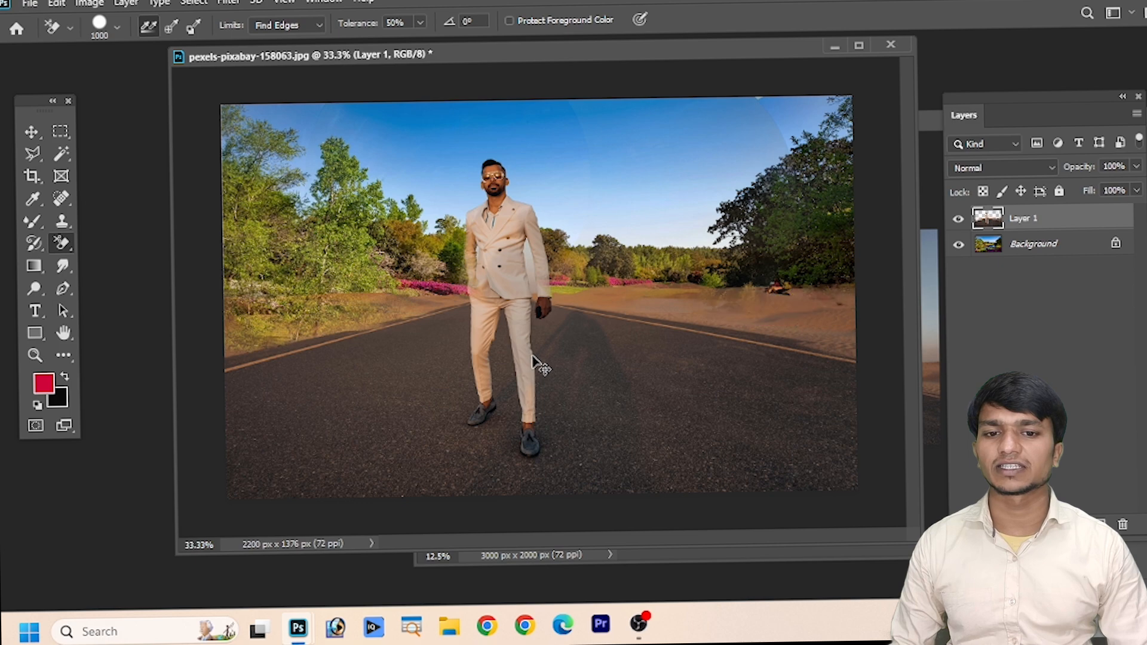
pyautogui.hotkey('ctrl', 'z')
pyautogui.hotkey('ctrl', 'z')
pyautogui.hotkey('ctrl', 'z')
pyautogui.hotkey('ctrl', 'z')
pyautogui.hotkey('ctrl', 'z')
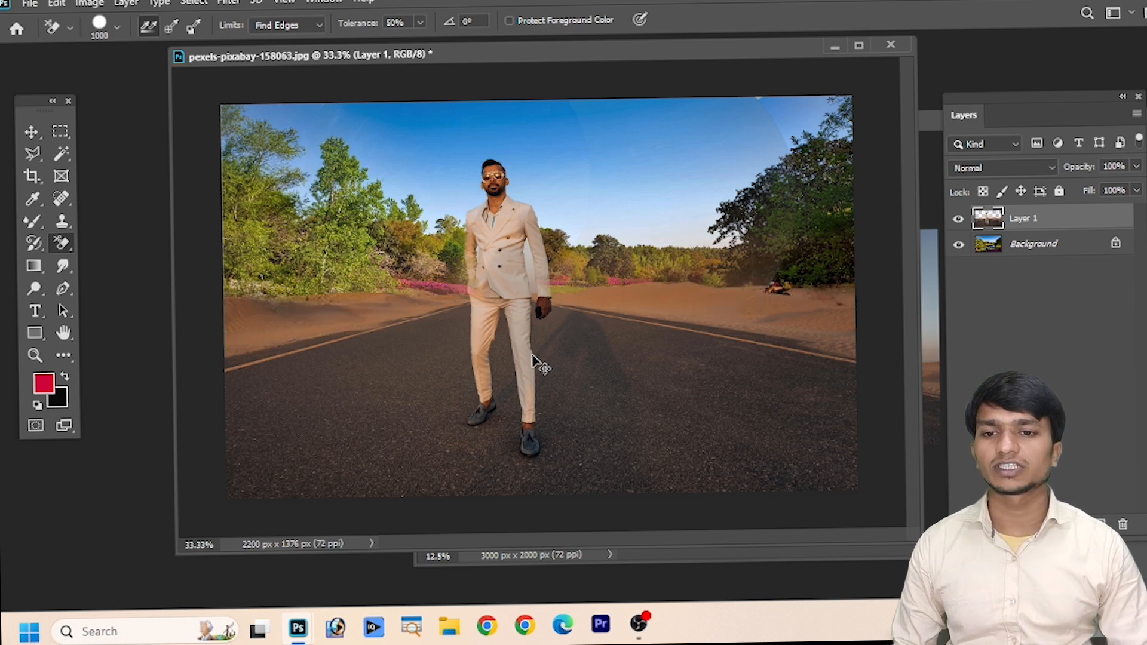
pyautogui.hotkey('ctrl', 'z')
pyautogui.hotkey('ctrl', 'z')
pyautogui.hotkey('ctrl', 'z')
pyautogui.hotkey('ctrl', 'z')
pyautogui.hotkey('ctrl', 'z')
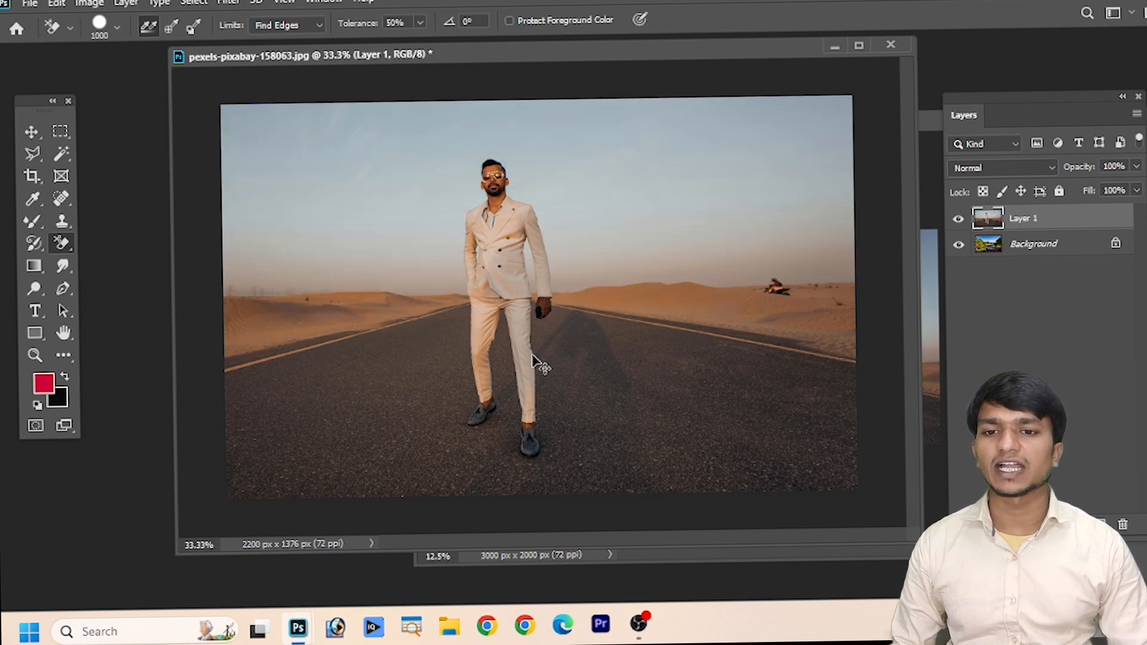
# Step: Move Layer 1 lower on the canvas, then scale it down and reposition it with Free Transform so the man's full figure fits
pyautogui.click(23, 134)
pyautogui.moveTo(317, 251); pyautogui.dragTo(674, 374)
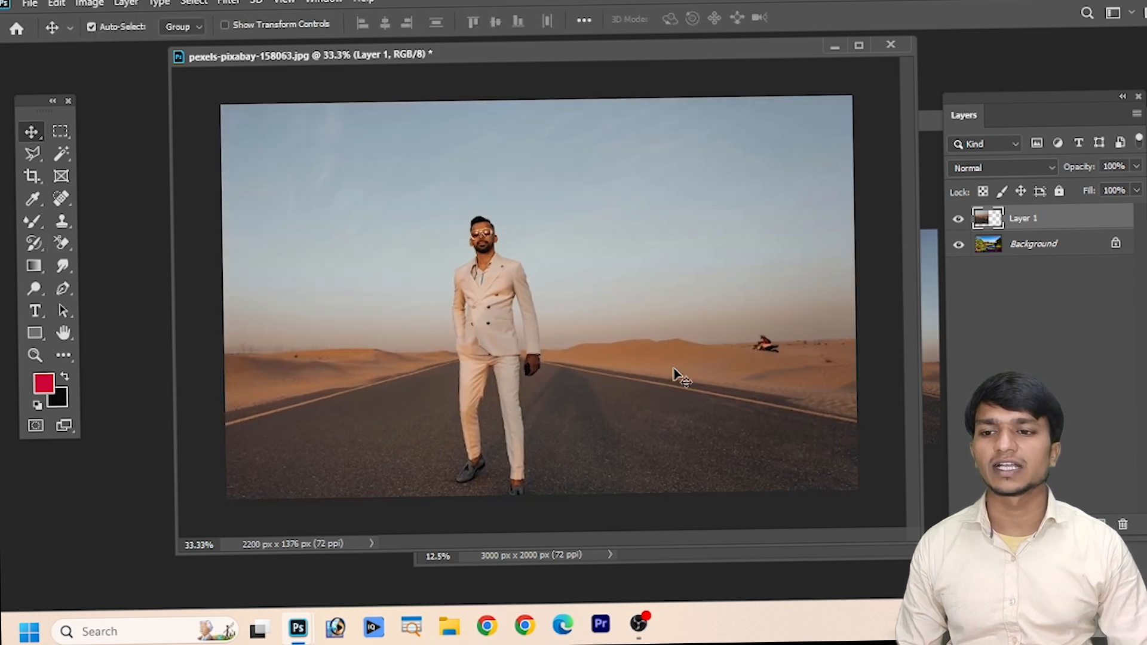
pyautogui.moveTo(52, 247); pyautogui.dragTo(143, 276)
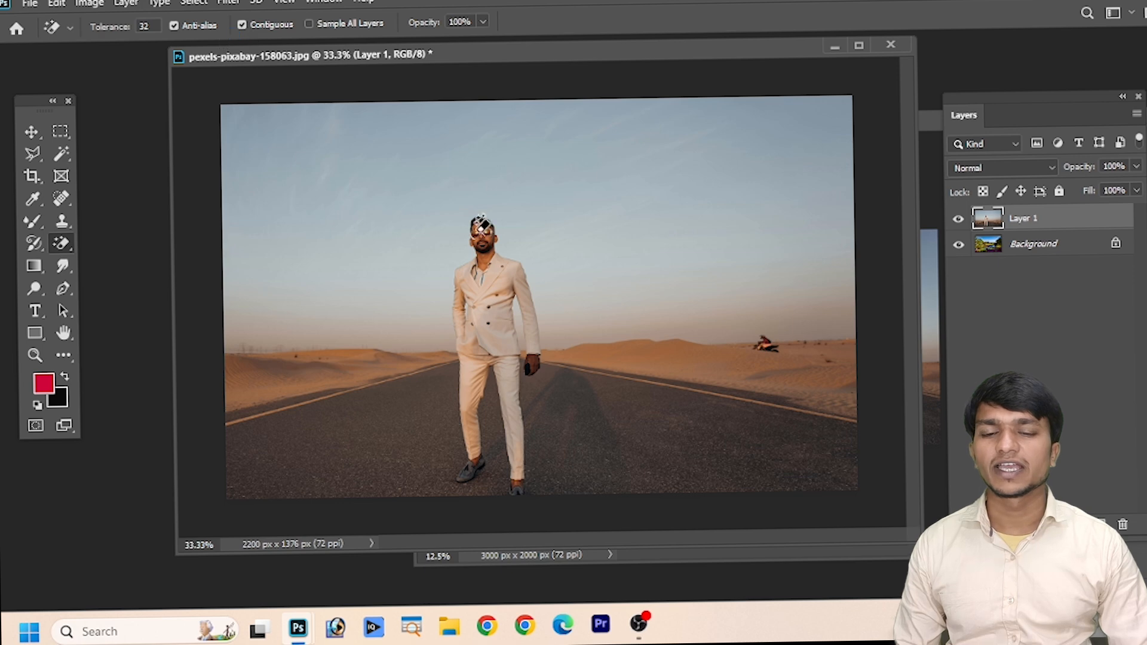
pyautogui.click(30, 132)
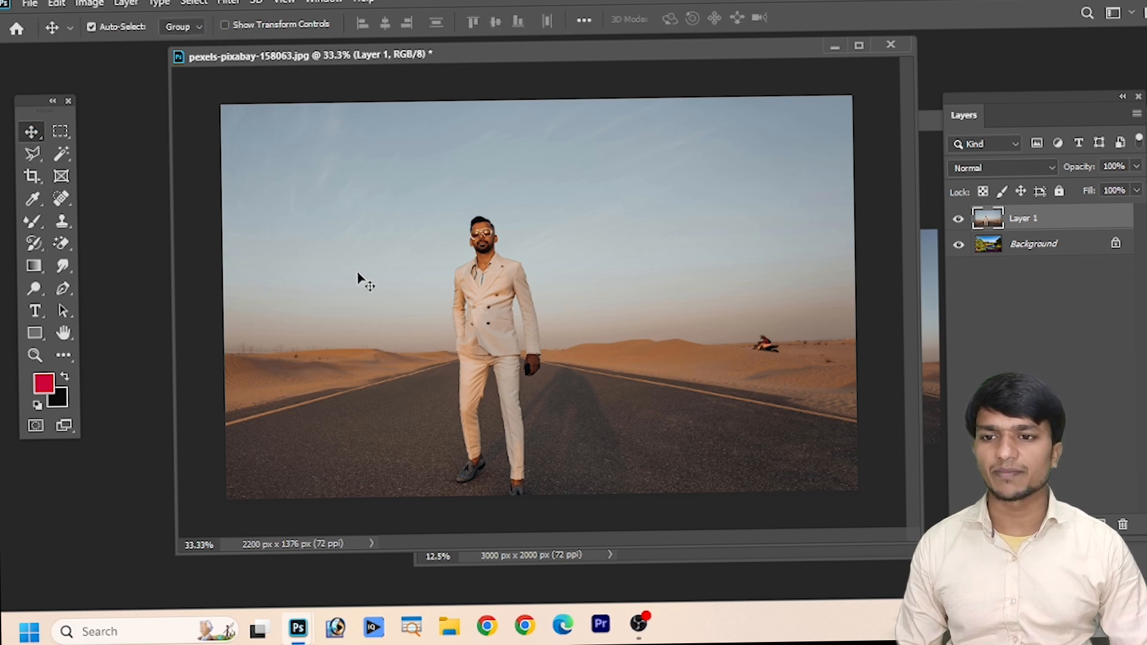
pyautogui.hotkey('ctrl', 't')
pyautogui.moveTo(525, 404); pyautogui.dragTo(714, 343)
pyautogui.moveTo(284, 503); pyautogui.dragTo(474, 415)
pyautogui.moveTo(714, 362); pyautogui.dragTo(457, 464)
pyautogui.press('Return')
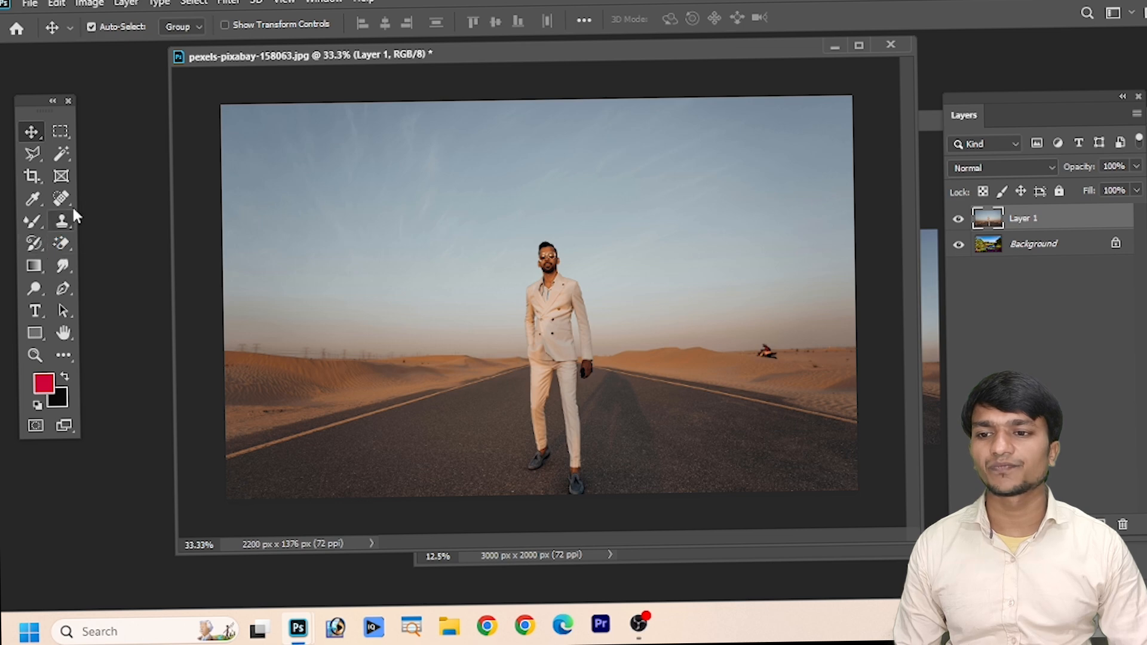
# Step: Activate the Magic Eraser Tool
pyautogui.click(60, 223)
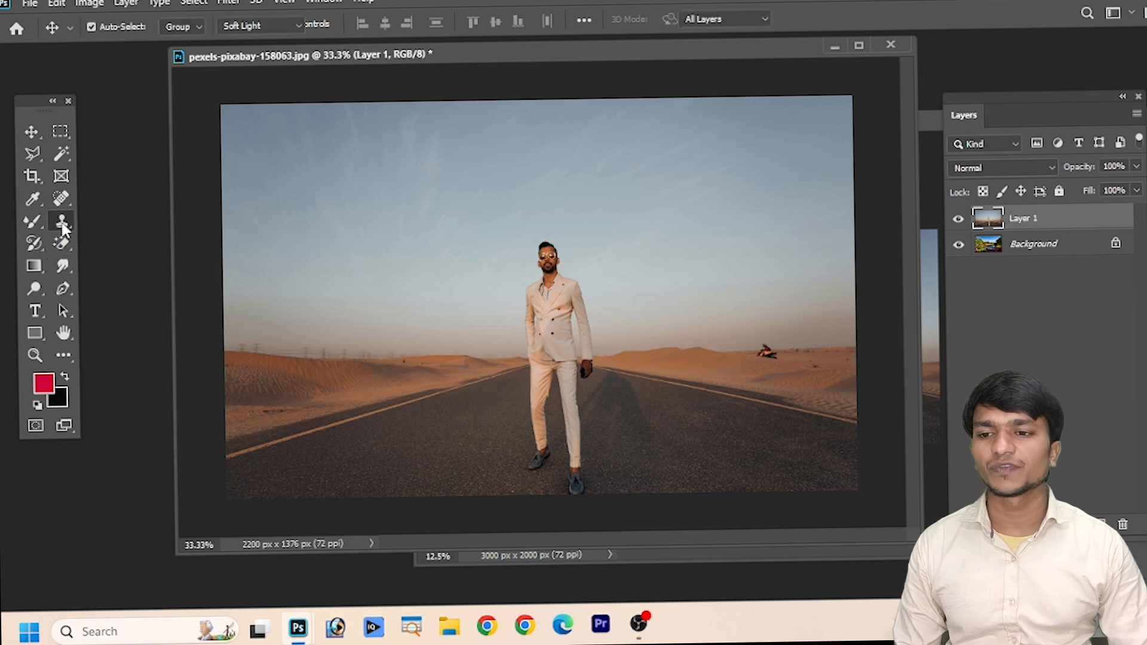
pyautogui.click(31, 221)
pyautogui.click(61, 251)
pyautogui.click(123, 276)
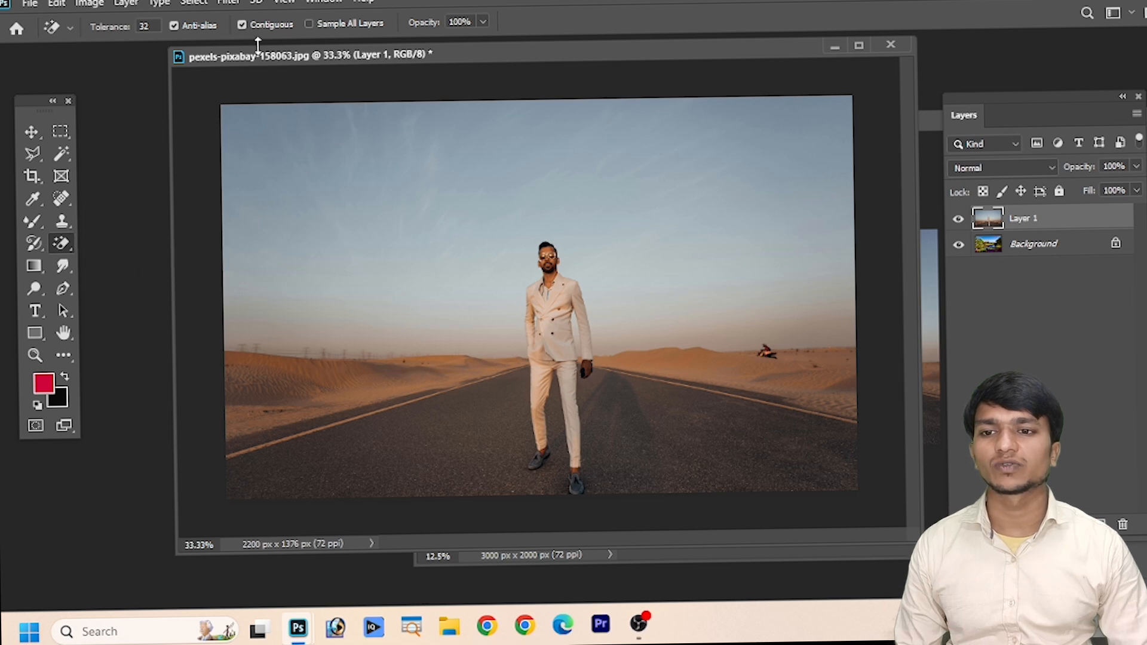
# Step: Select a wide rectangle of sky and place a copy of it on the road beside the man's legs
pyautogui.click(60, 132)
pyautogui.moveTo(297, 156); pyautogui.dragTo(460, 219)
pyautogui.moveTo(370, 188); pyautogui.dragTo(408, 439)
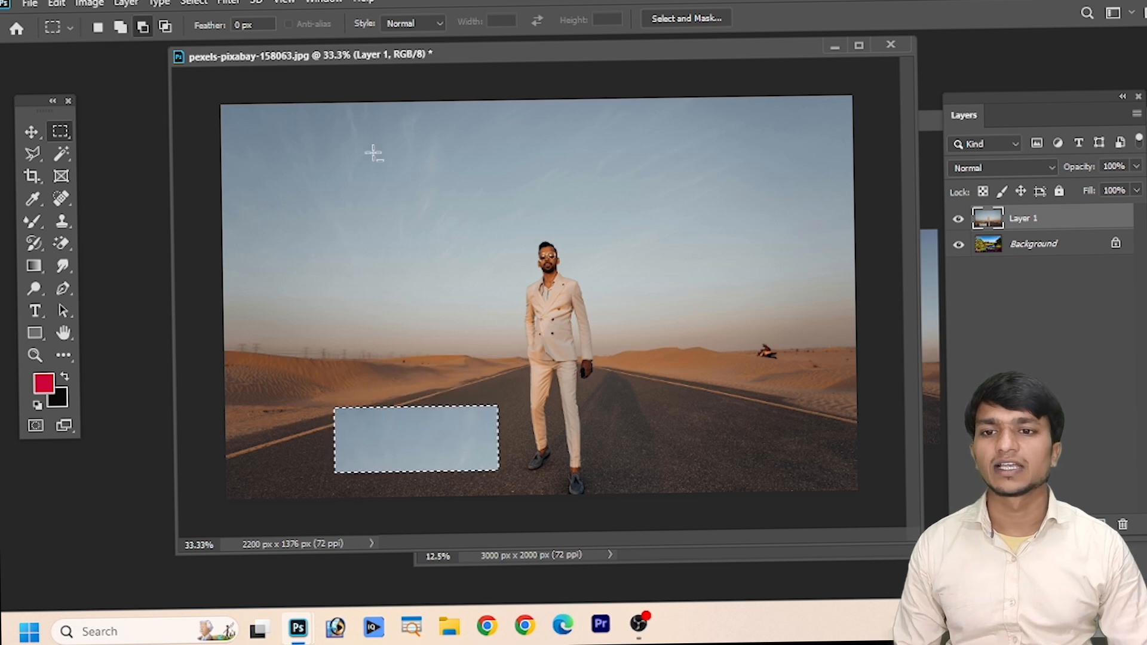
# Step: Clear the selection and erase the upper sky using the Magic Eraser with Tolerance 32 and Contiguous on
pyautogui.click(70, 239)
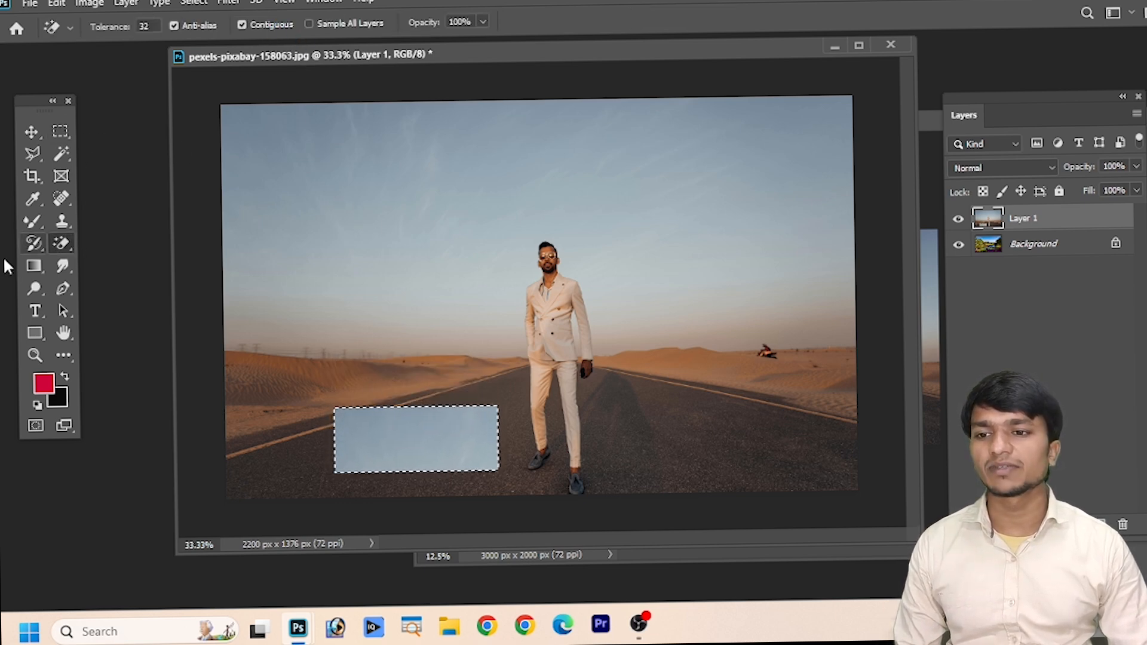
pyautogui.rightClick(72, 238)
pyautogui.click(126, 274)
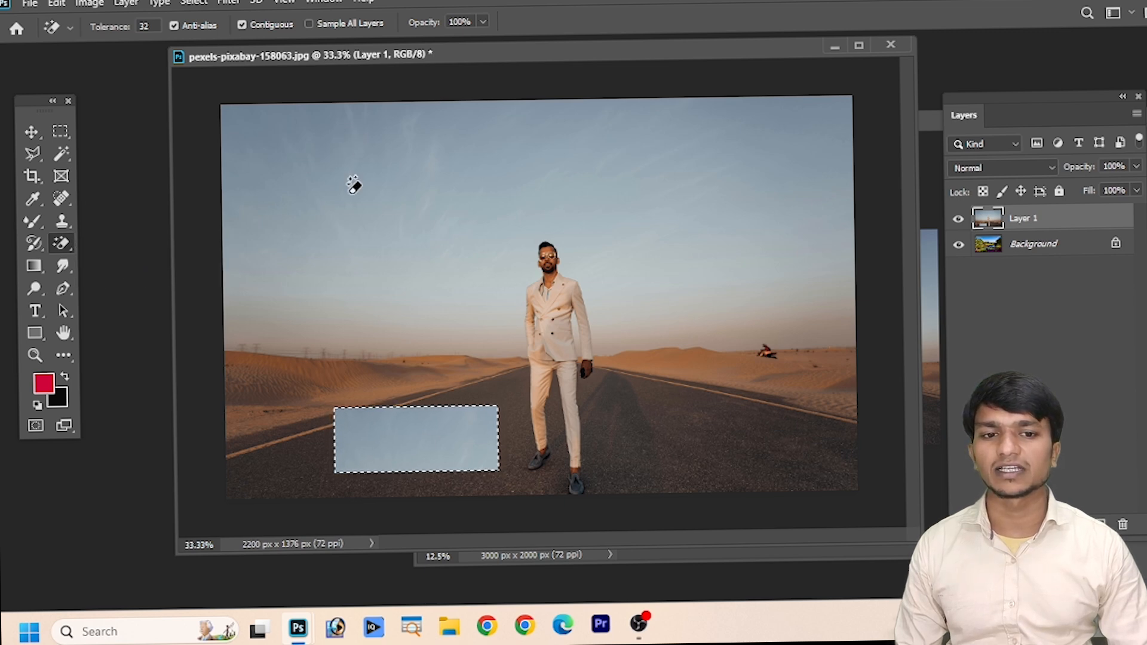
pyautogui.hotkey('ctrl', 'd')
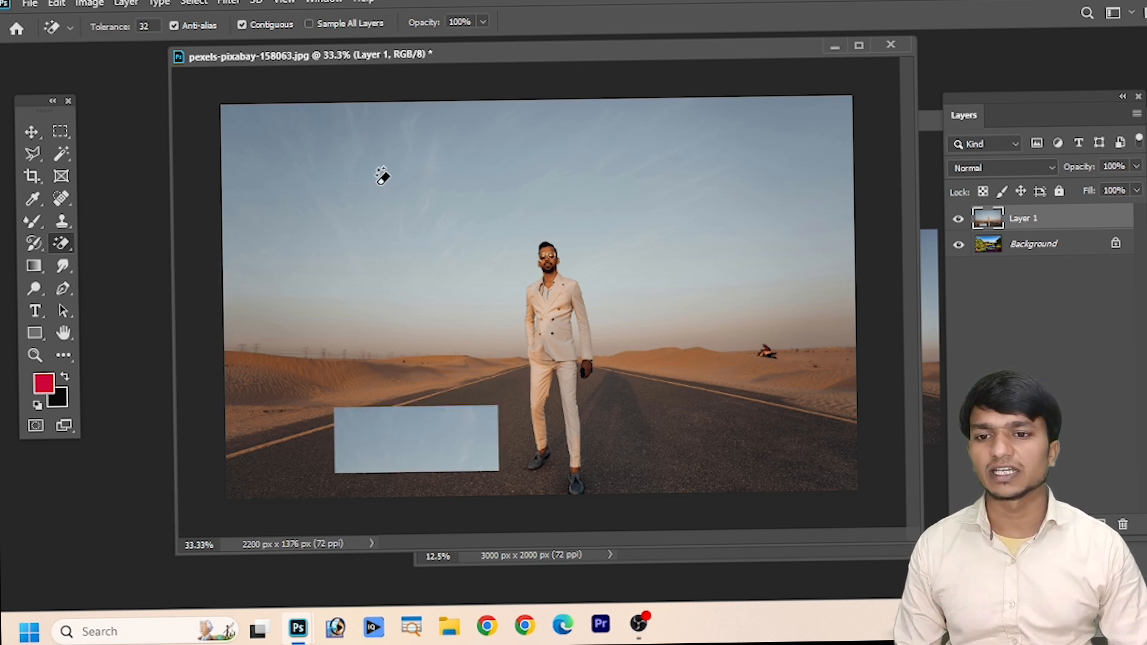
pyautogui.click(372, 153)
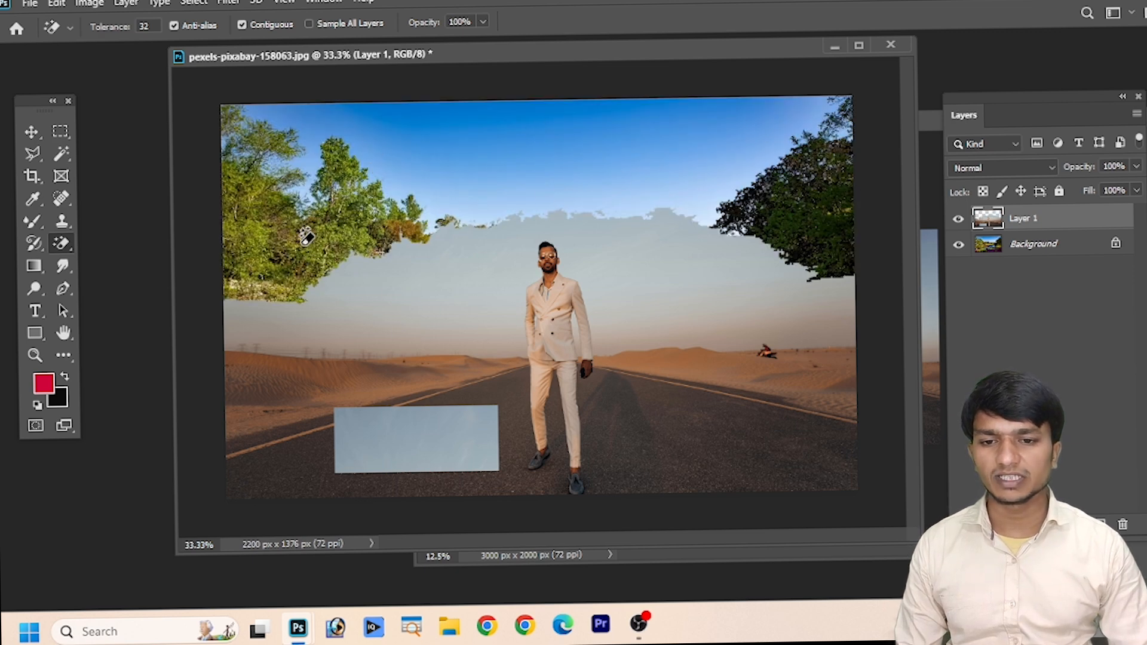
# Step: Undo the contiguous sky erasure, turn off Contiguous and erase the sky together with the sky patch on the road
pyautogui.click(242, 24)
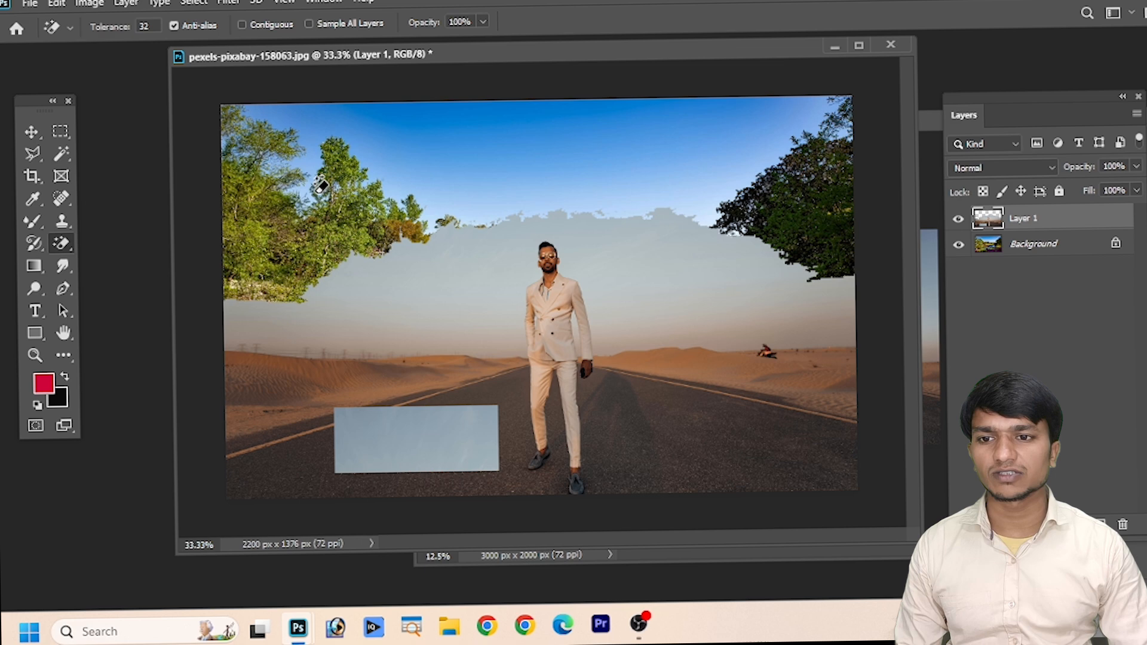
pyautogui.hotkey('ctrl', 'z')
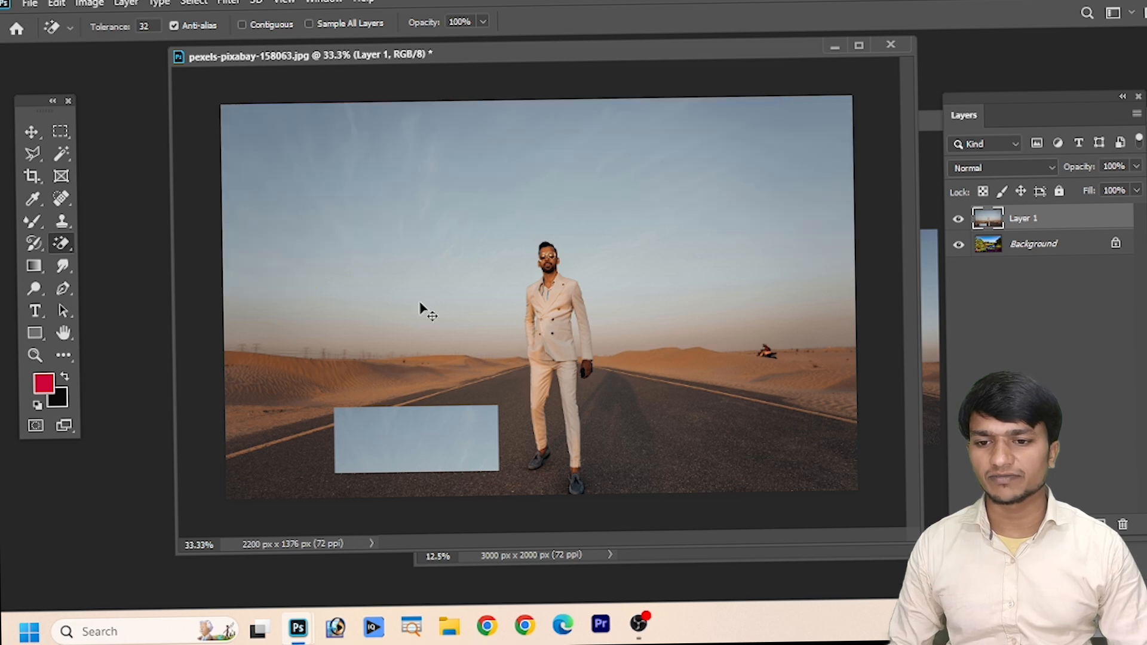
pyautogui.click(330, 156)
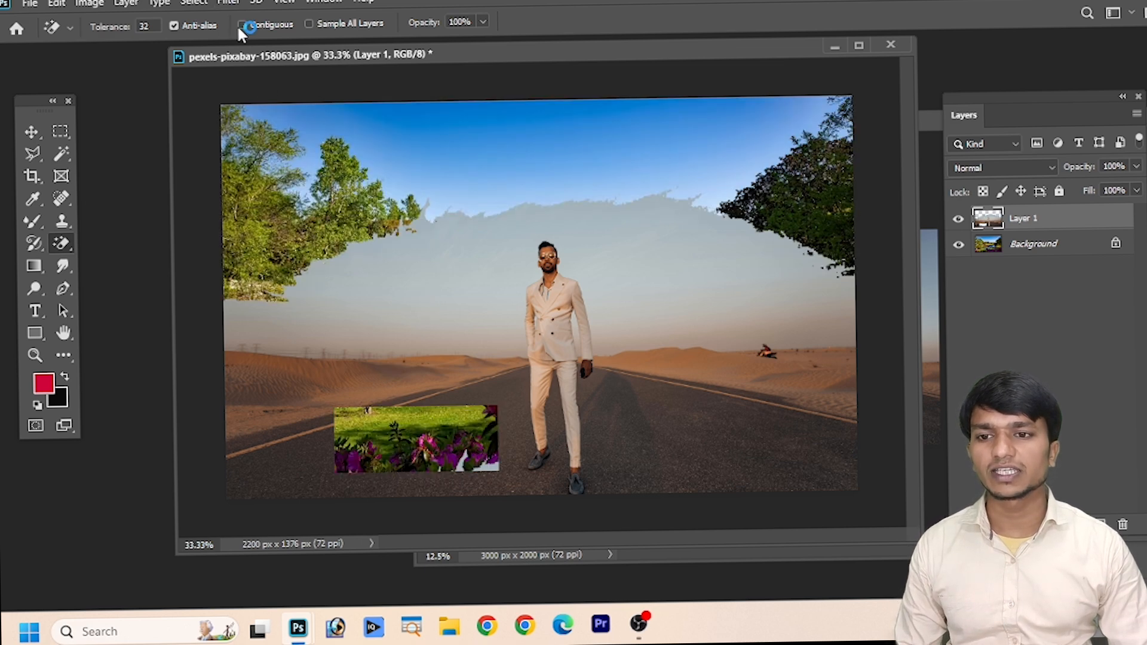
pyautogui.click(344, 155)
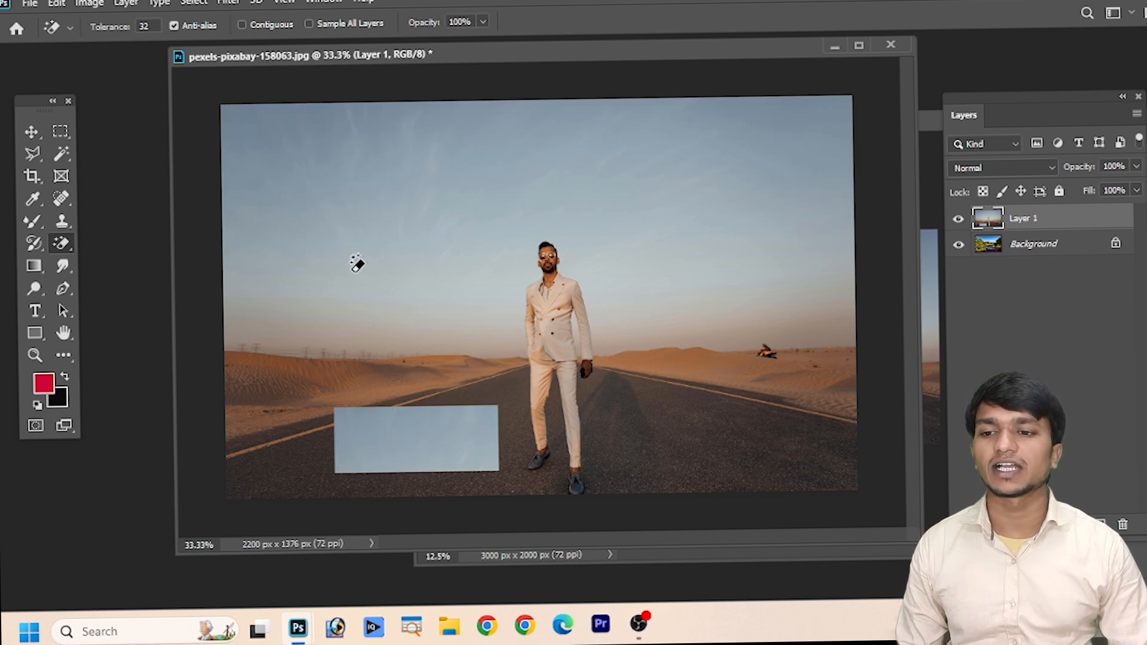
pyautogui.hotkey('ctrl', 'z')
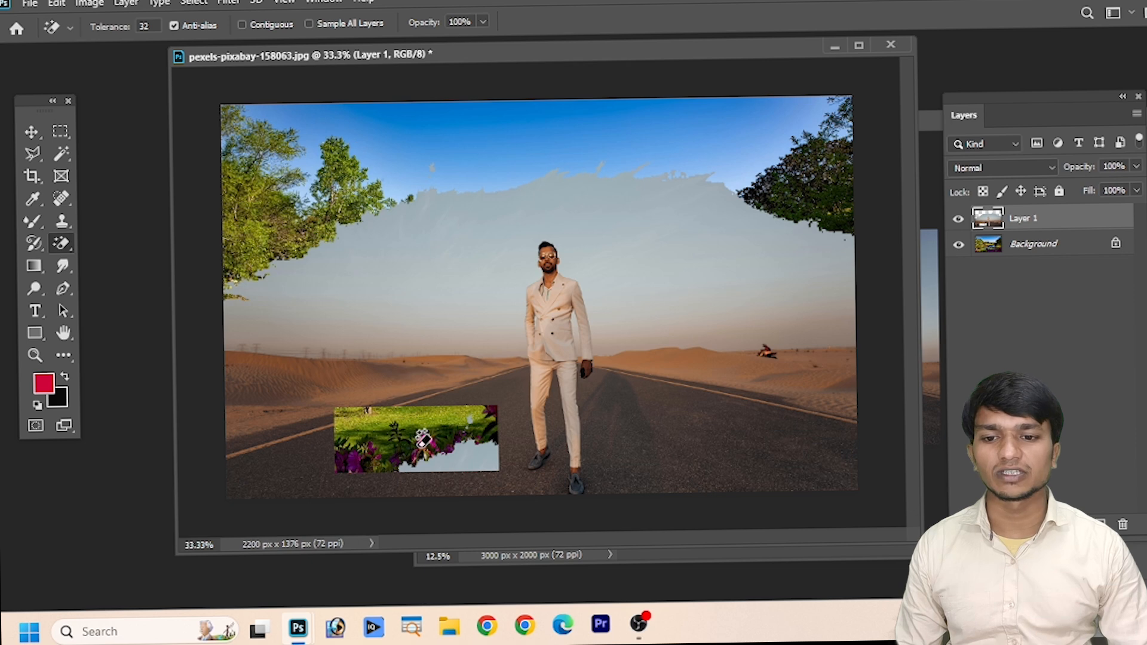
pyautogui.click(692, 250)
pyautogui.click(446, 337)
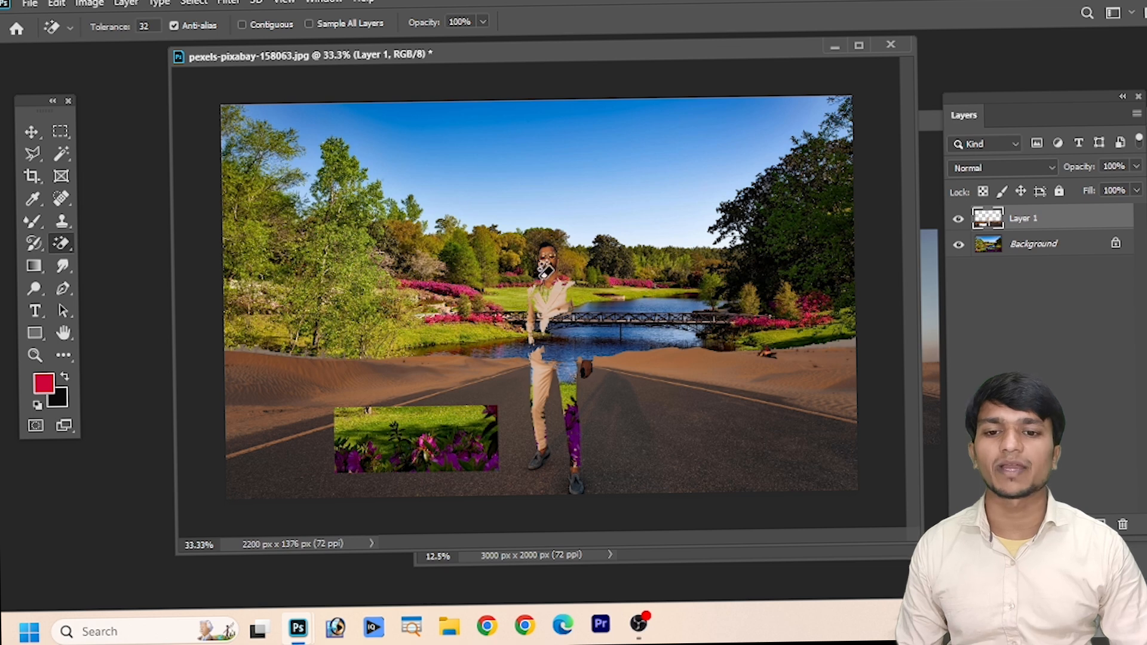
# Step: Undo the Magic Eraser erasures made with Contiguous off
pyautogui.hotkey('ctrl', 'z')
pyautogui.hotkey('ctrl', 'z')
pyautogui.hotkey('ctrl', 'z')
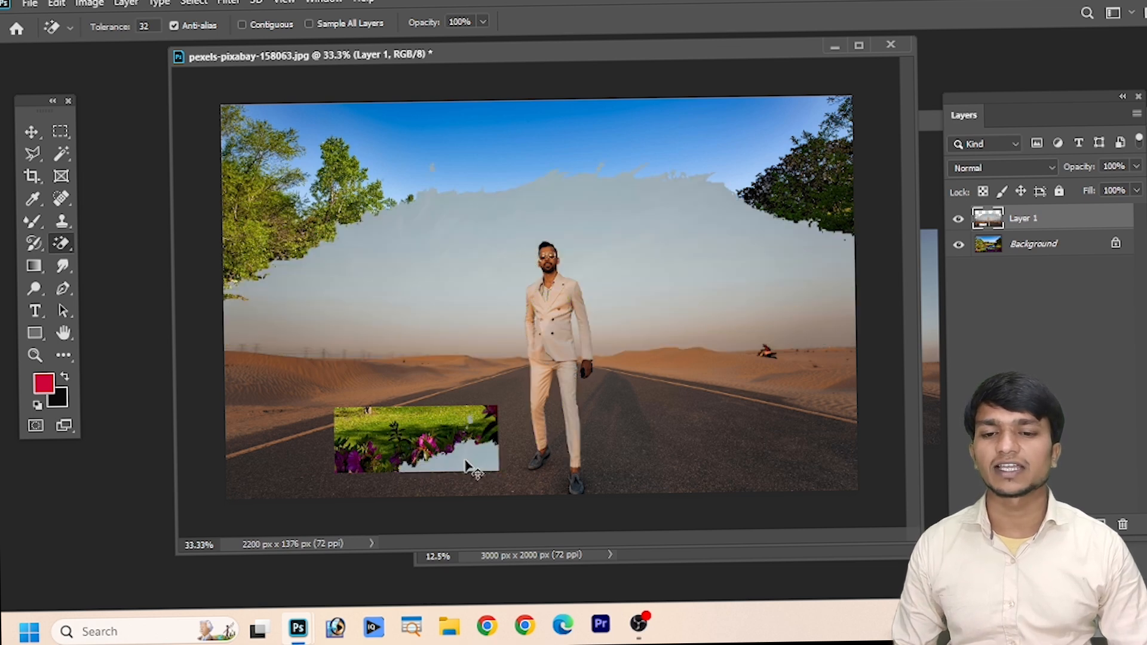
# Step: Turn the Magic Eraser's Contiguous option back on, clear the selection and erase the middle band of sky around the man
pyautogui.click(242, 25)
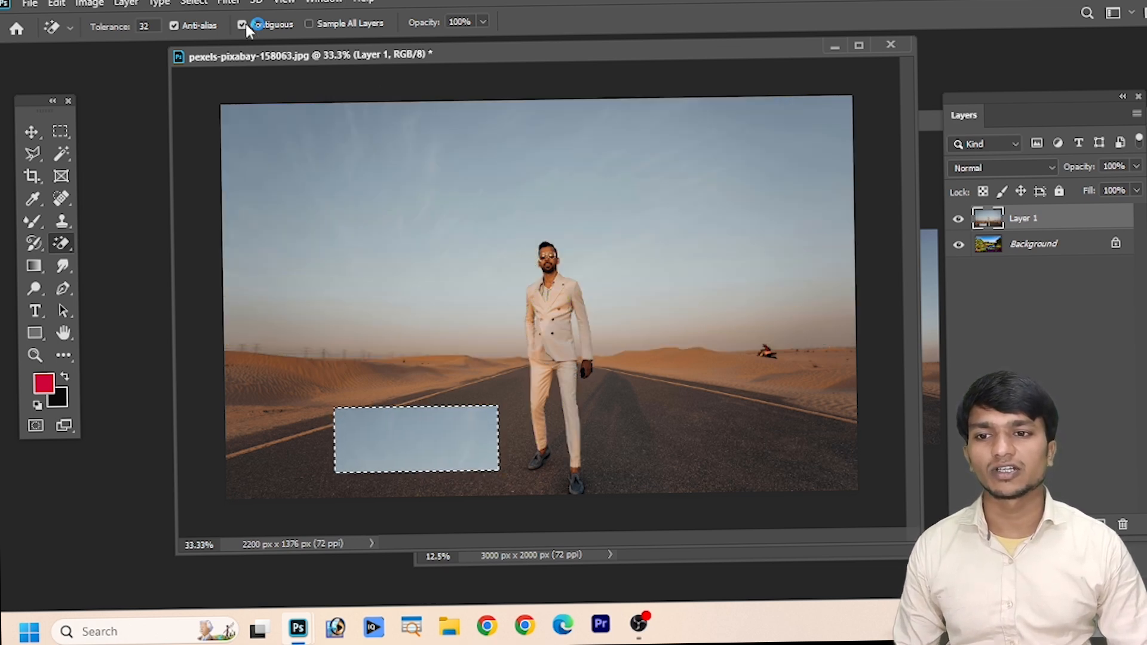
pyautogui.hotkey('ctrl', 'd')
pyautogui.click(386, 262)
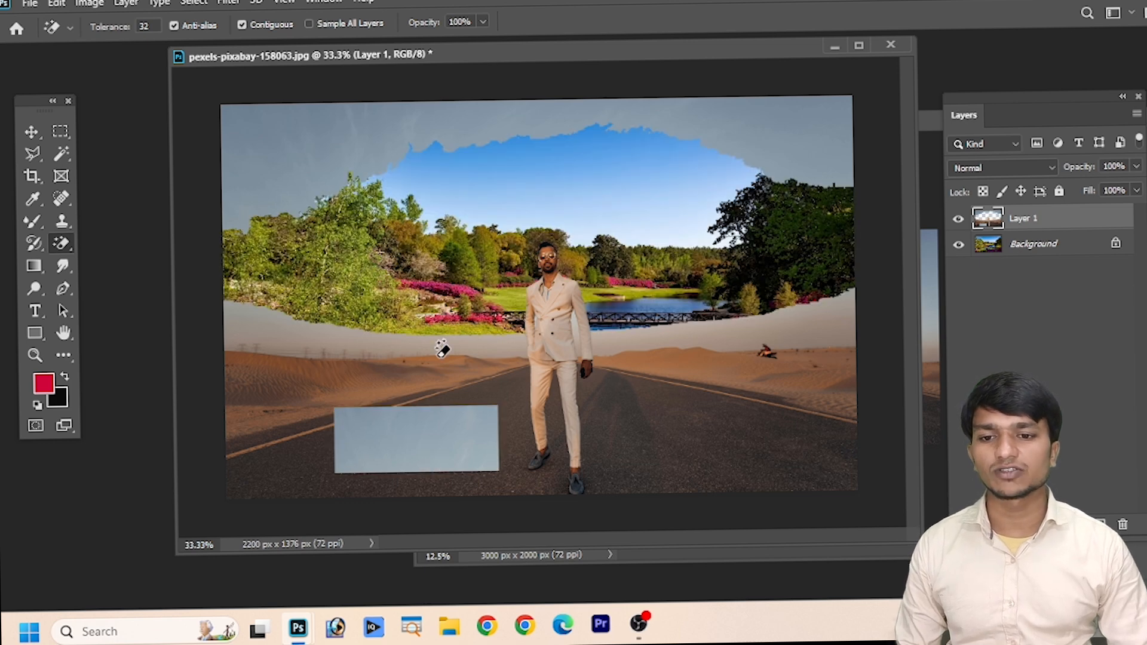
# Step: Erase the haze above the left dunes and the remaining sky along the photo's upper edge with the Magic Eraser
pyautogui.click(402, 350)
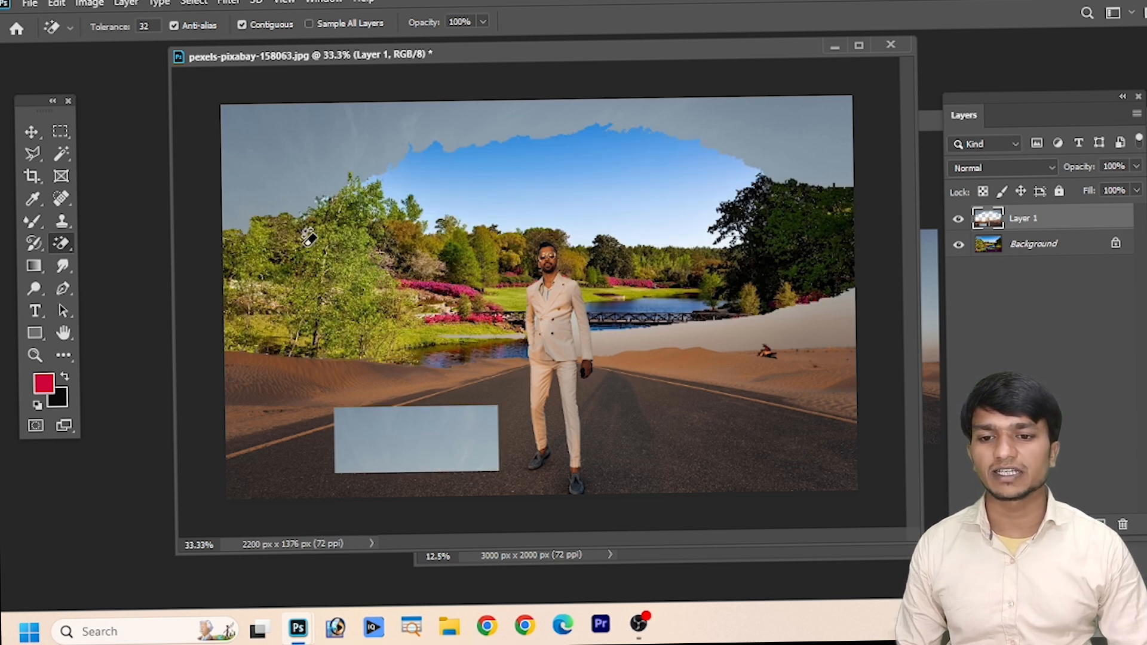
pyautogui.click(317, 124)
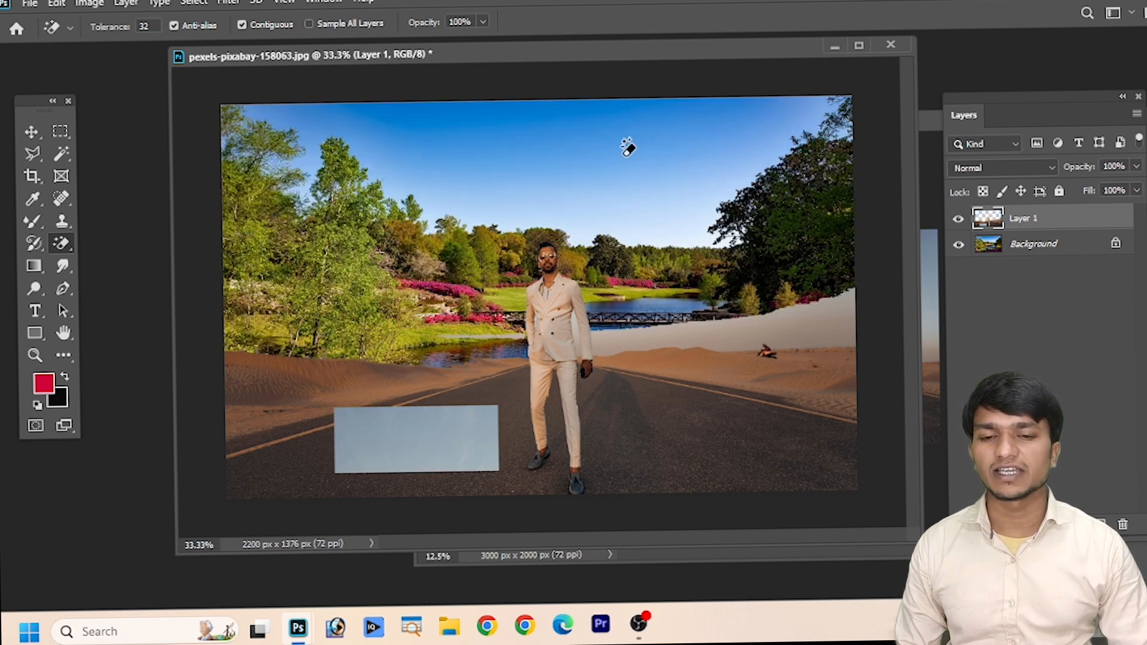
pyautogui.click(697, 352)
# Step: Undo the Magic Eraser erasures and the sky patch placed on the road until the full desert photo is restored
pyautogui.hotkey('ctrl', 'z')
pyautogui.hotkey('ctrl', 'z')
pyautogui.hotkey('ctrl', 'z')
pyautogui.hotkey('ctrl', 'z')
pyautogui.hotkey('ctrl', 'z')
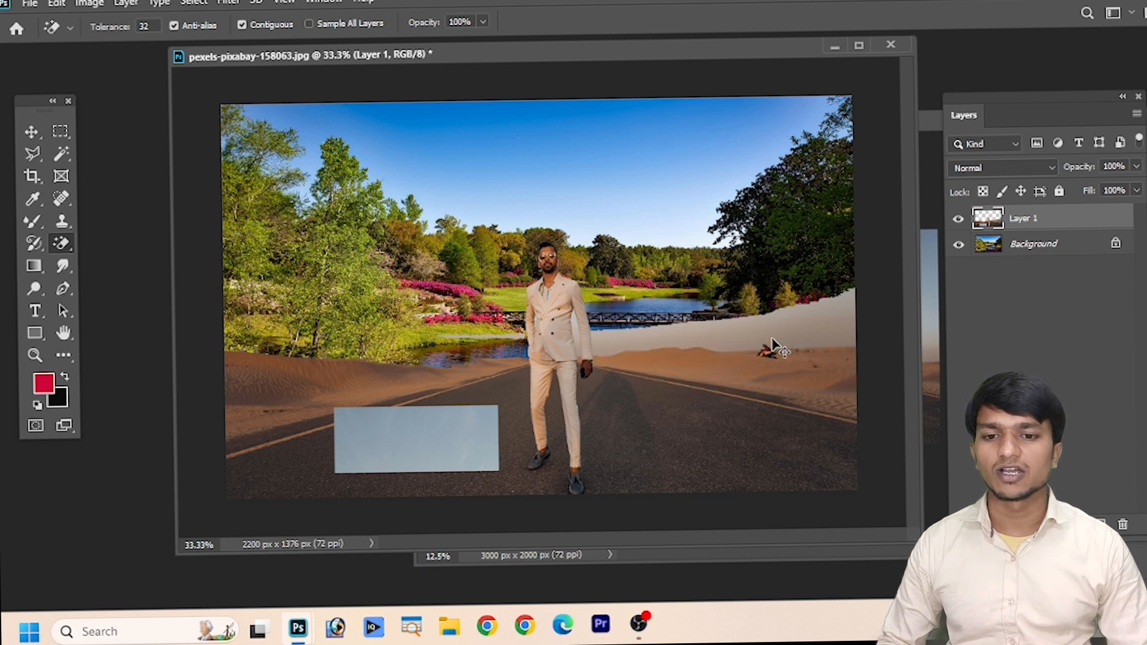
pyautogui.hotkey('ctrl', 'z')
pyautogui.hotkey('ctrl', 'z')
pyautogui.hotkey('ctrl', 'z')
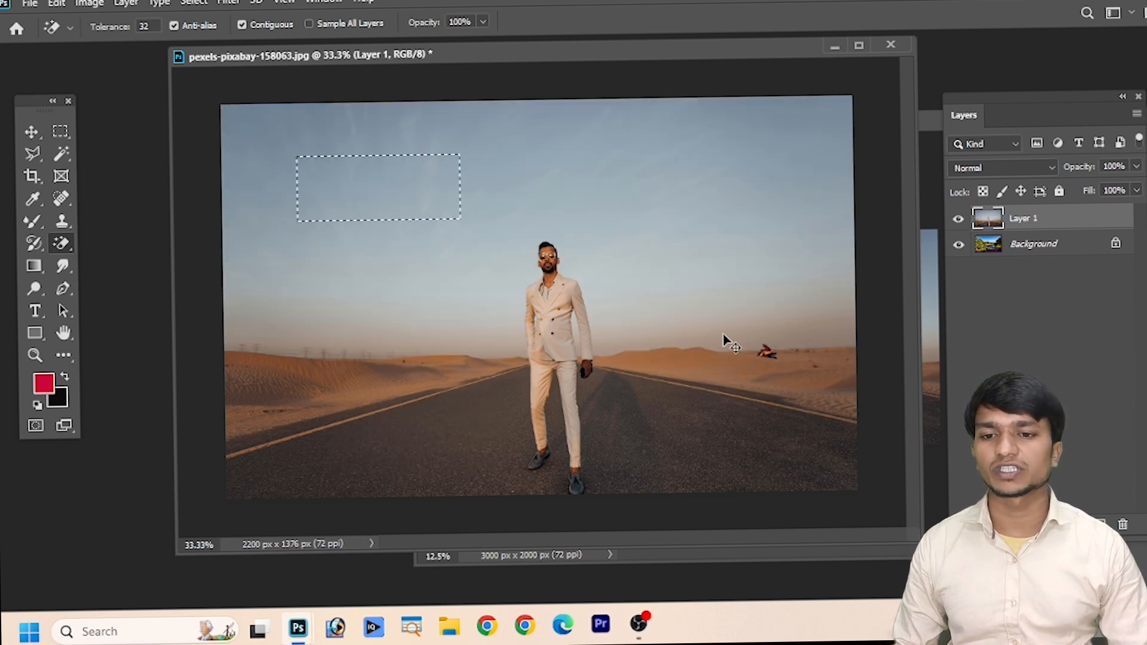
# Step: Erase the upper sky, the middle band around the man and the haze above the left dunes using the Magic Eraser with Contiguous on
pyautogui.rightClick(61, 243)
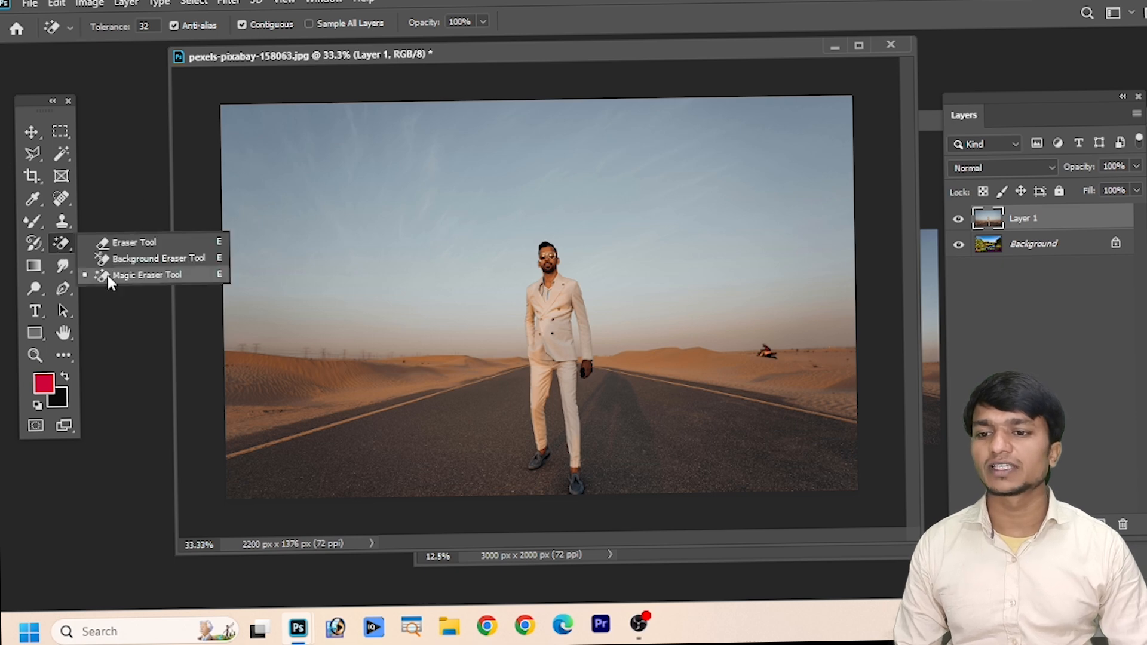
pyautogui.click(124, 271)
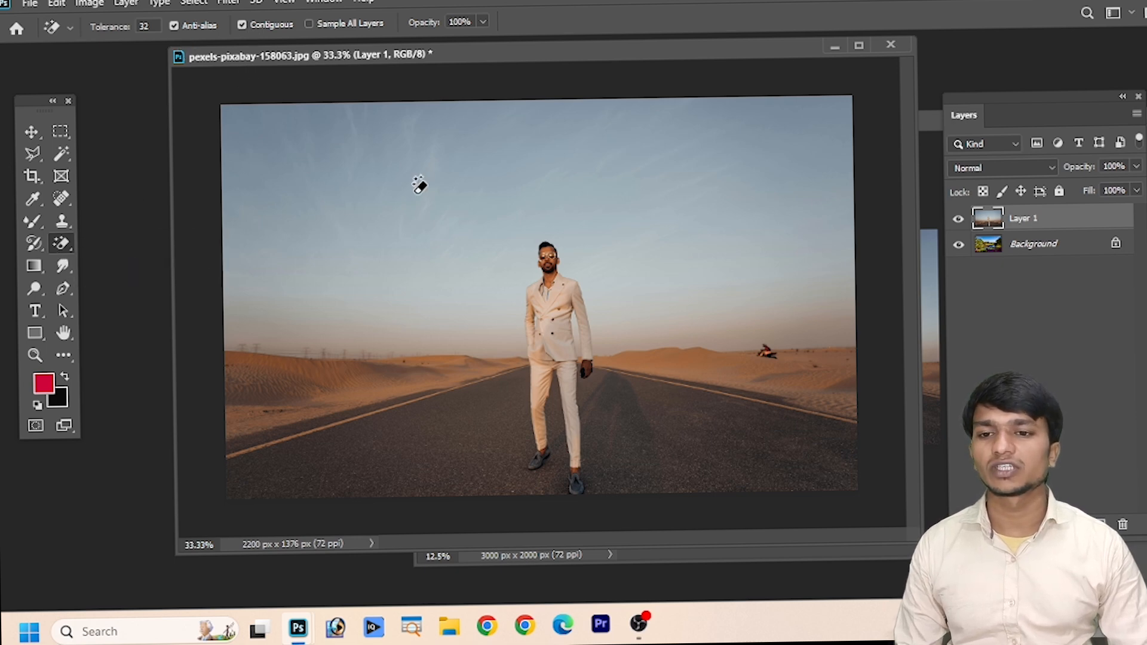
pyautogui.click(390, 177)
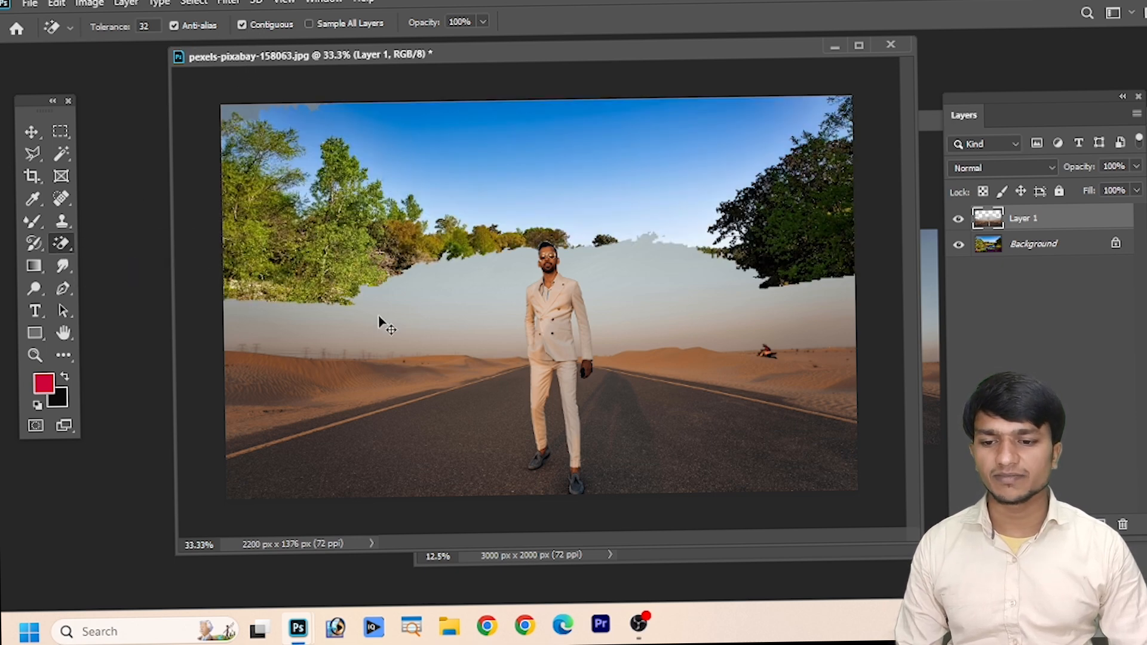
pyautogui.hotkey('ctrl', 'z')
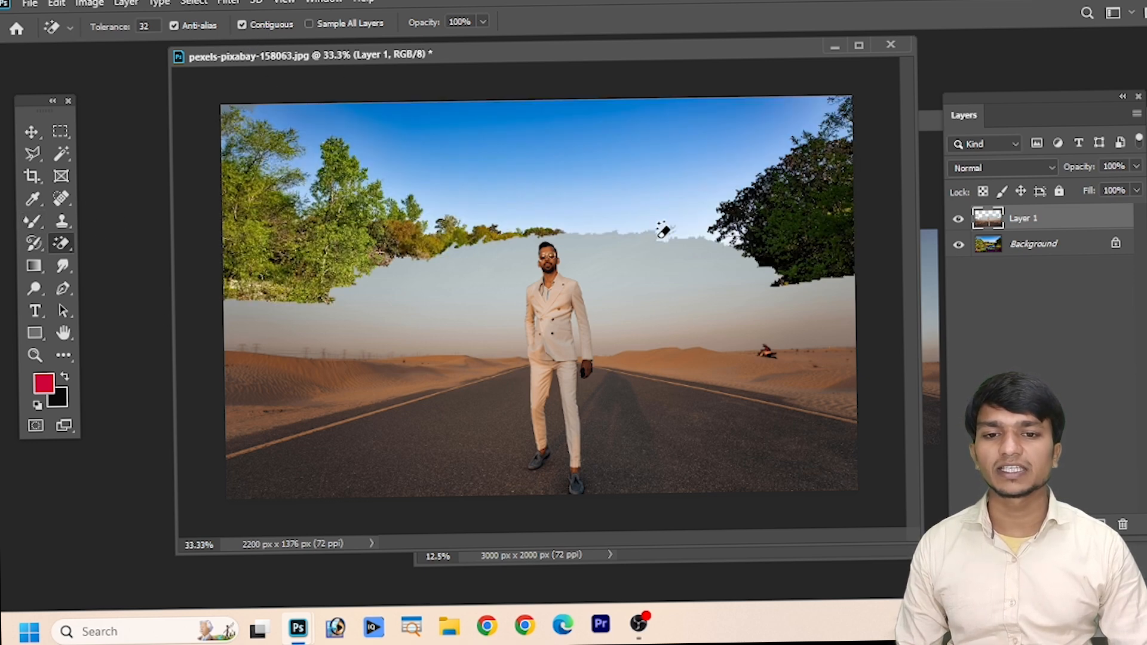
pyautogui.click(670, 275)
pyautogui.click(428, 343)
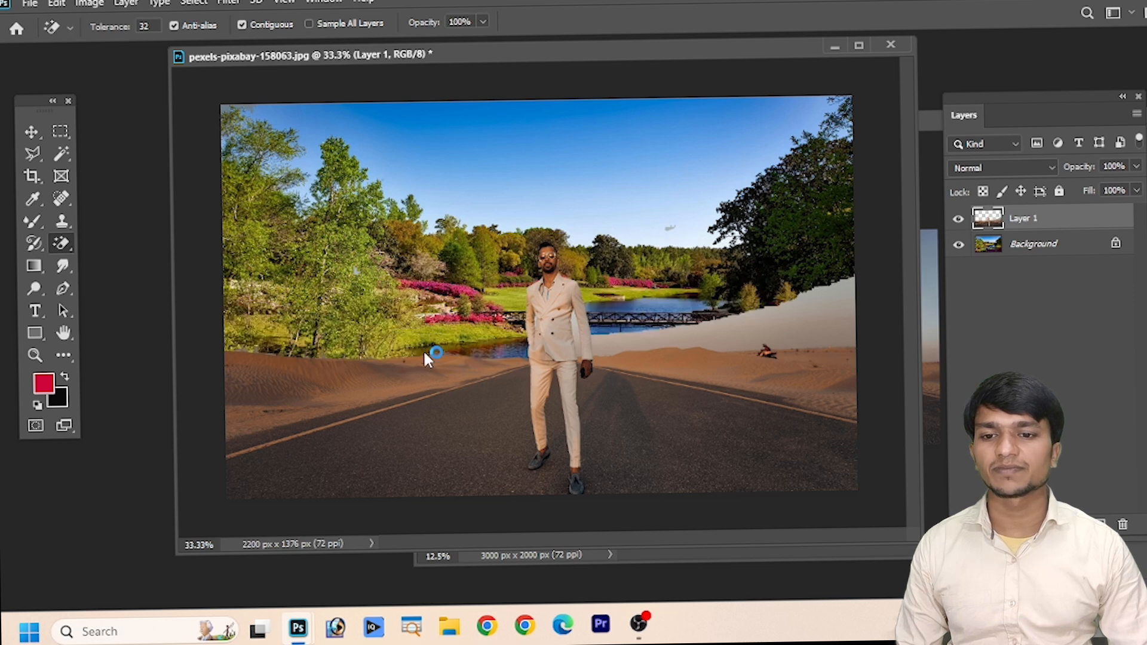
# Step: Try to erase the remaining pale sky above the right dunes with the Magic Eraser, and undo the attempts
pyautogui.click(635, 357)
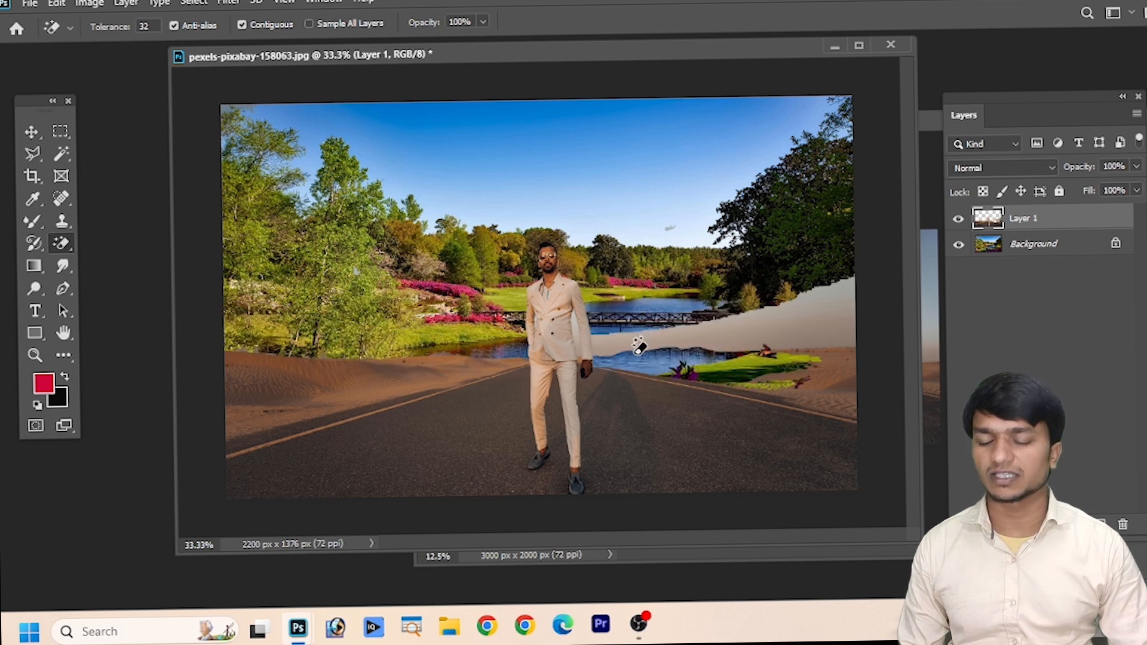
pyautogui.click(664, 354)
pyautogui.click(711, 332)
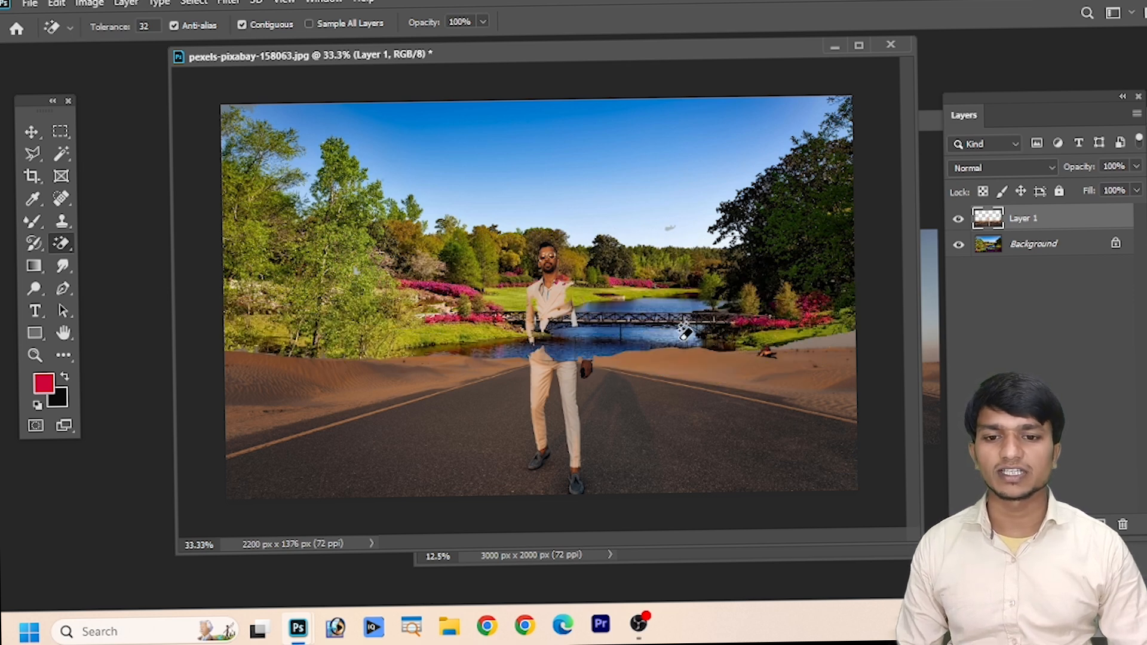
pyautogui.hotkey('ctrl', 'z')
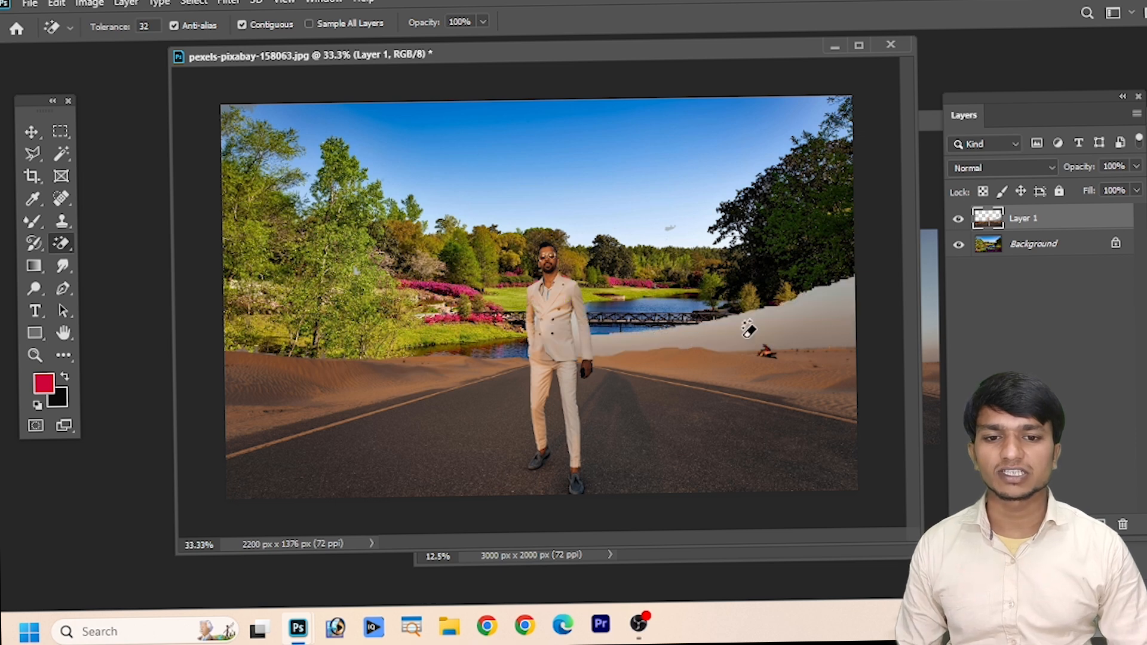
pyautogui.click(812, 315)
pyautogui.hotkey('ctrl', 'z')
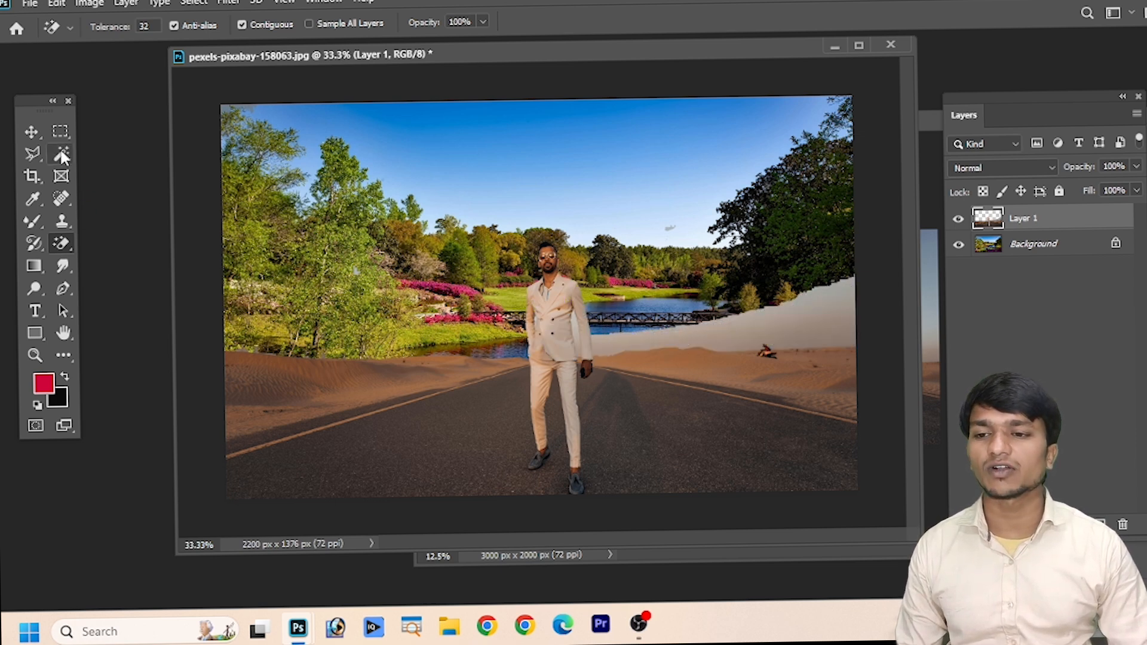
# Step: Outline the remaining pale sky above the right dunes with the Polygonal Lasso, and clear the selection
pyautogui.click(34, 154)
pyautogui.rightClick(40, 151)
pyautogui.click(113, 170)
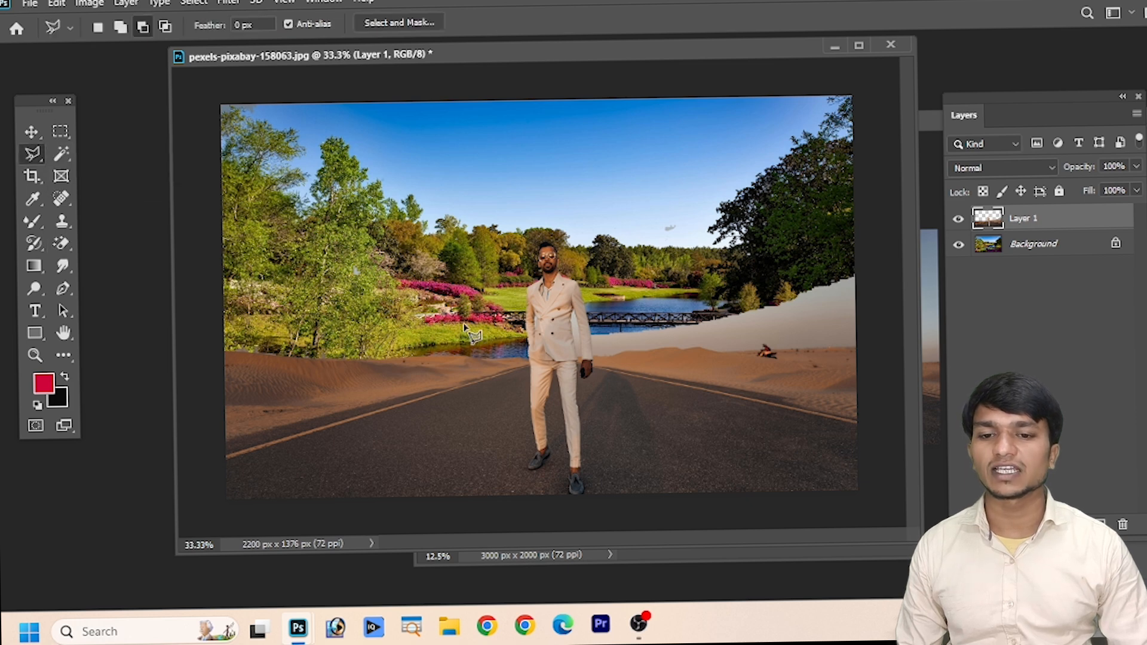
pyautogui.click(590, 356)
pyautogui.click(705, 345)
pyautogui.click(864, 347)
pyautogui.click(872, 219)
pyautogui.click(592, 348)
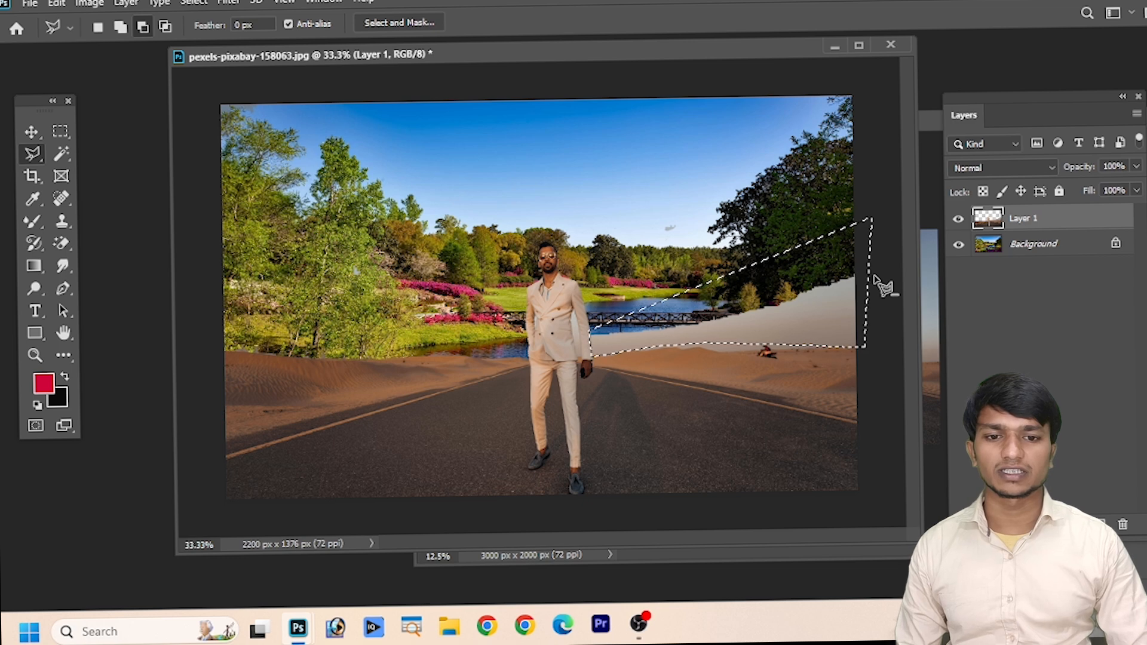
pyautogui.hotkey('ctrl', 'd')
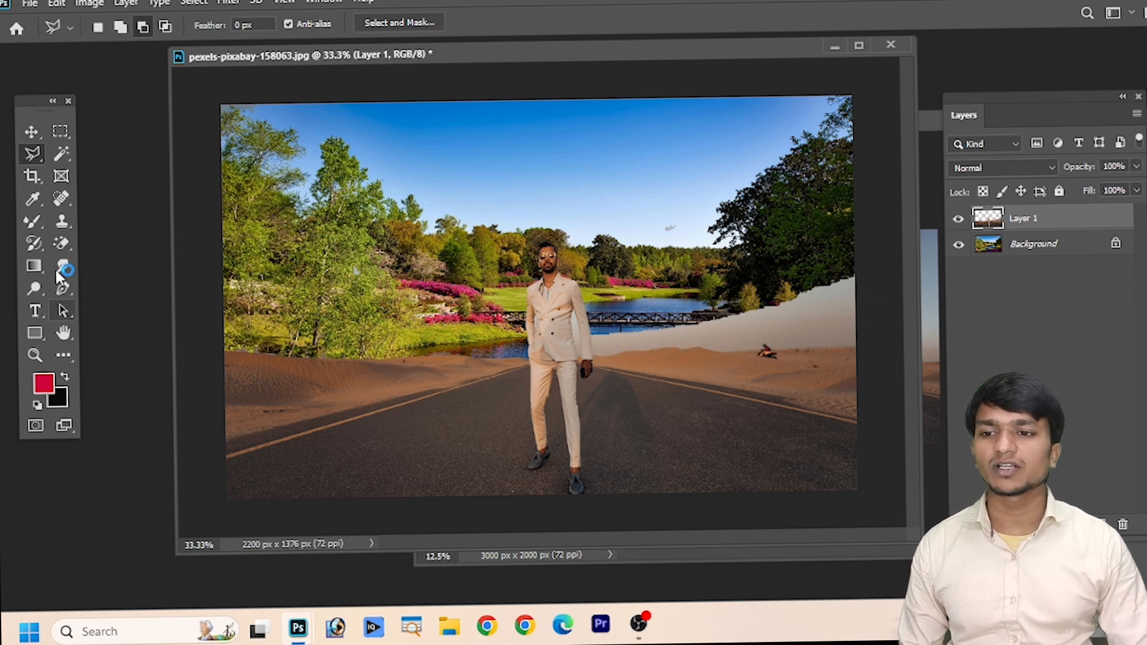
# Step: Open the choice of eraser tools
pyautogui.click(60, 243)
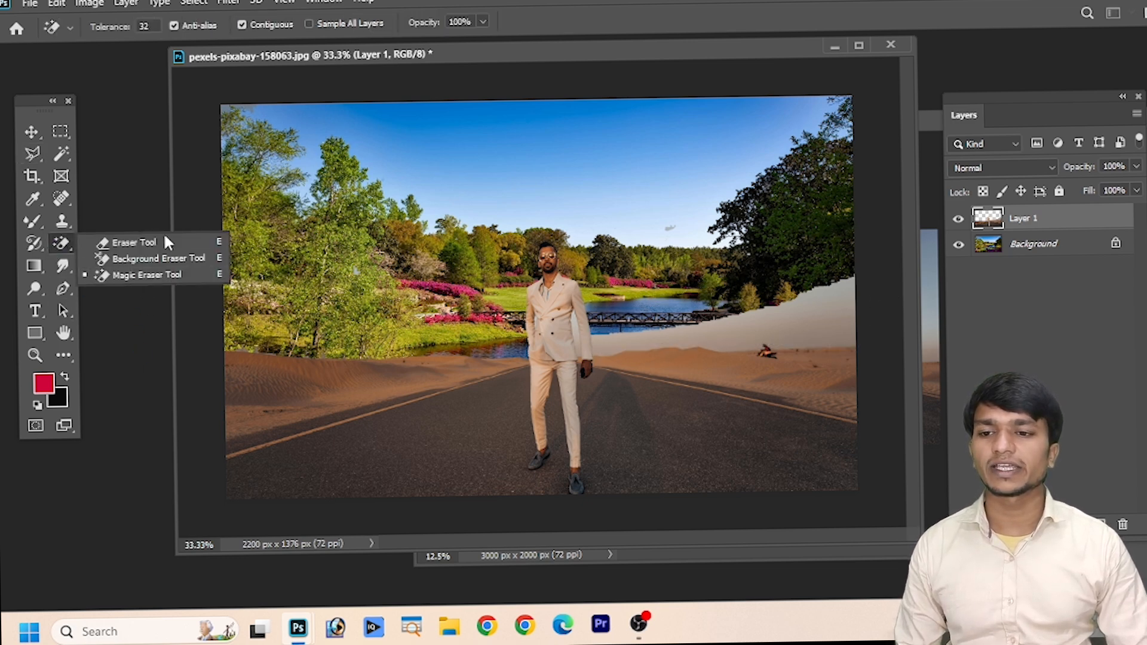